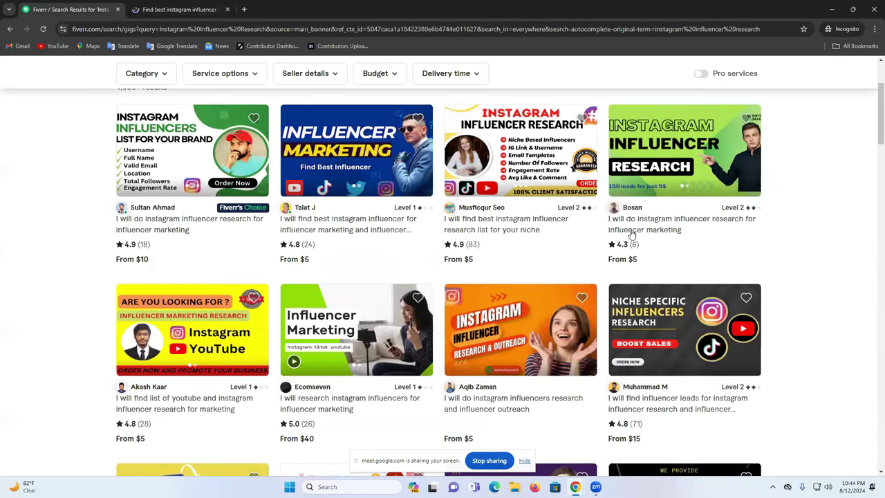
Step: Open the fourth influencer research gig in a new tab, then view the research-list gig's Standard and Premium tiers
{"action": "left_click", "coordinate": [640, 228]}
{"action": "key", "text": "ctrl+shift+Tab"}
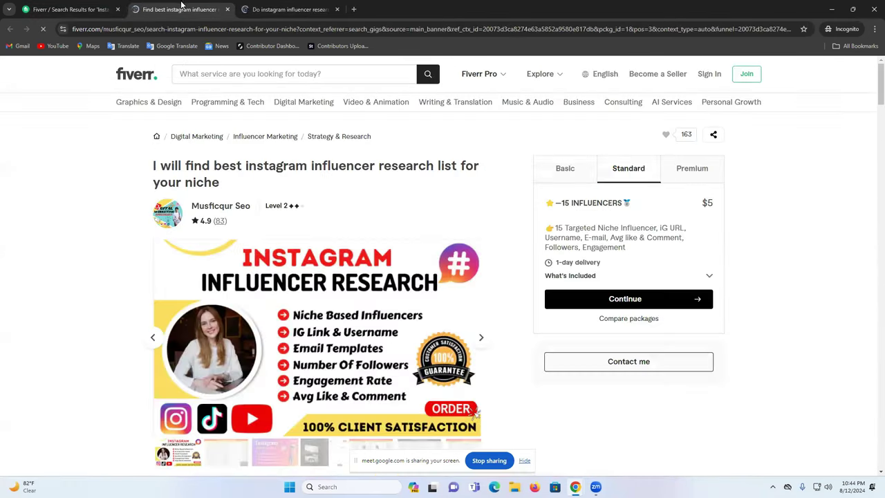
{"action": "left_click", "coordinate": [573, 177]}
{"action": "left_click", "coordinate": [691, 174]}
Step: Glance at the new gig, then scroll the research-list gig down to its $5/$20/$40 package comparison
{"action": "key", "text": "ctrl+Tab"}
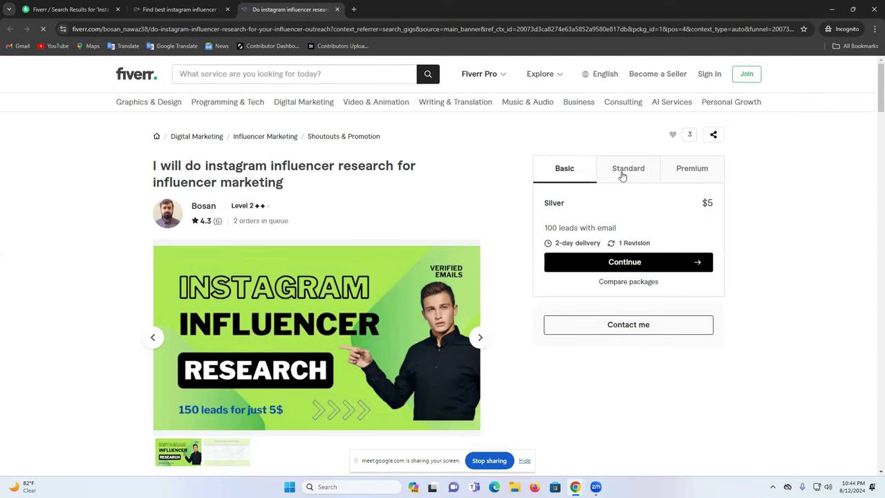
{"action": "key", "text": "ctrl+shift+Tab"}
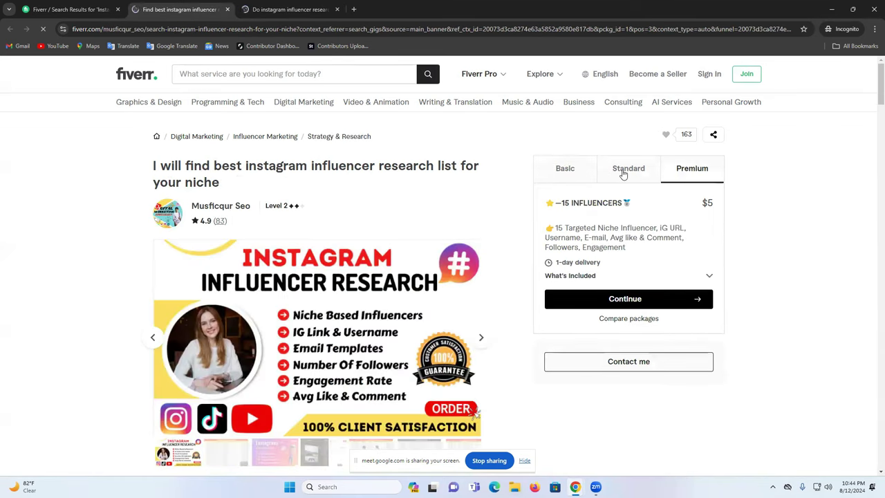
{"action": "left_click", "coordinate": [624, 170]}
{"action": "scroll", "coordinate": [369, 241], "scroll_direction": "down", "scroll_amount": 1}
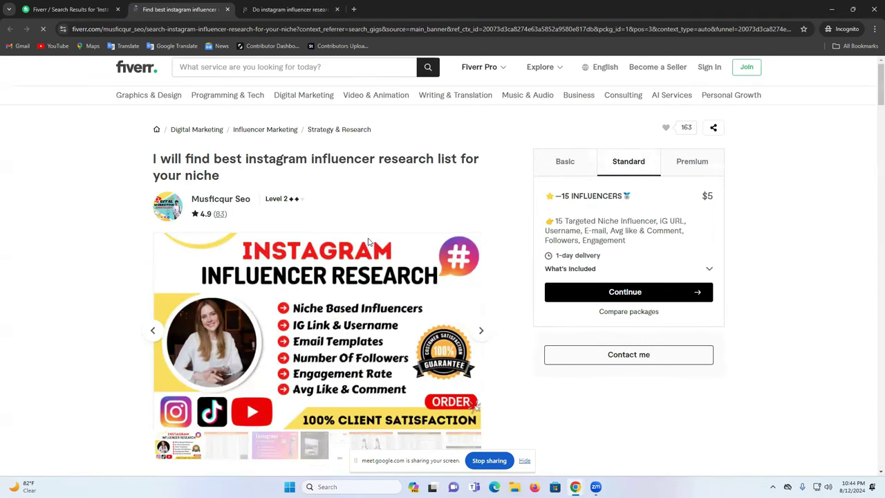
{"action": "scroll", "coordinate": [368, 241], "scroll_direction": "down", "scroll_amount": 20}
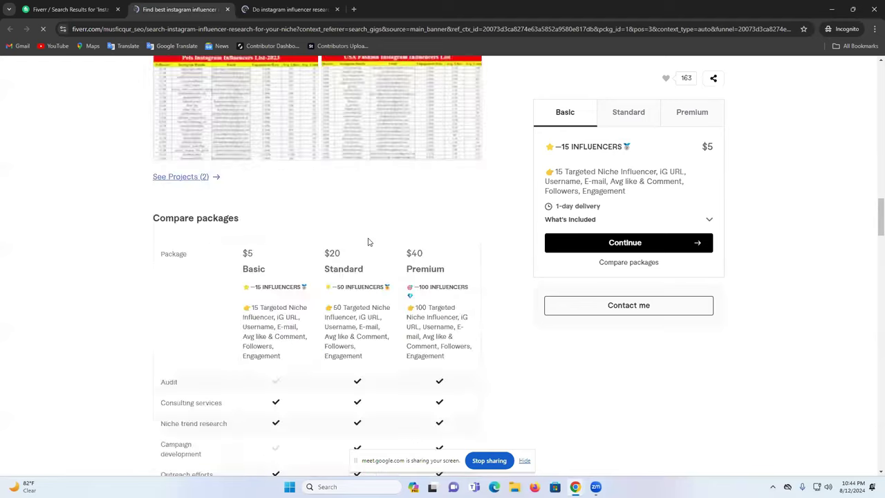
Step: Highlight the $20 Standard package: 50 influencers with niche, IG URL and username
{"action": "scroll", "coordinate": [368, 241], "scroll_direction": "up", "scroll_amount": 2}
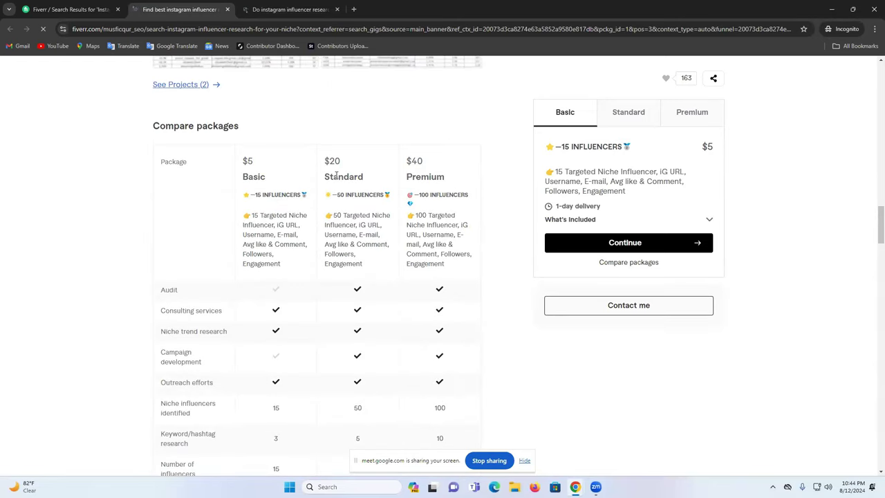
{"action": "double_click", "coordinate": [356, 166]}
{"action": "left_click_drag", "start_coordinate": [338, 196], "coordinate": [392, 196]}
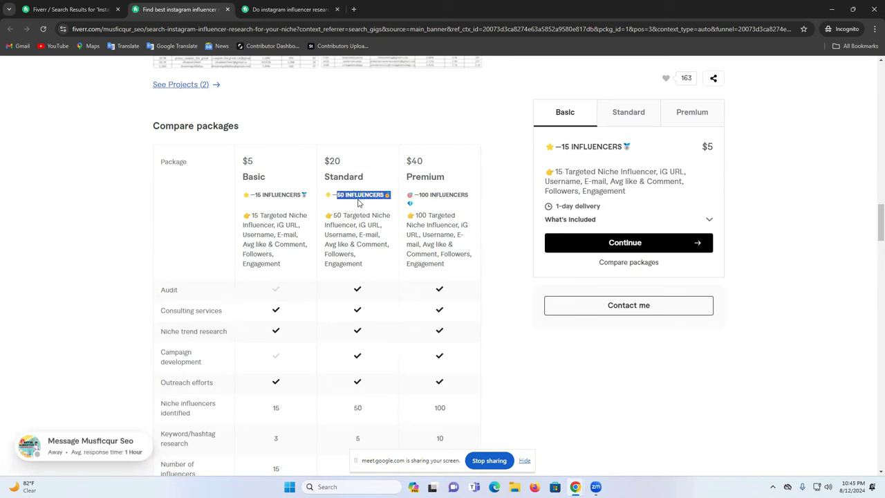
{"action": "left_click_drag", "start_coordinate": [338, 216], "coordinate": [389, 216]}
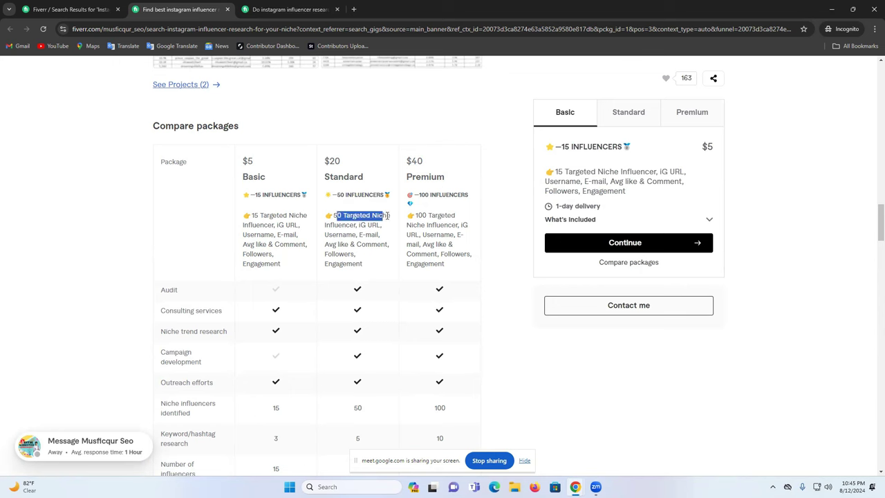
{"action": "double_click", "coordinate": [383, 216]}
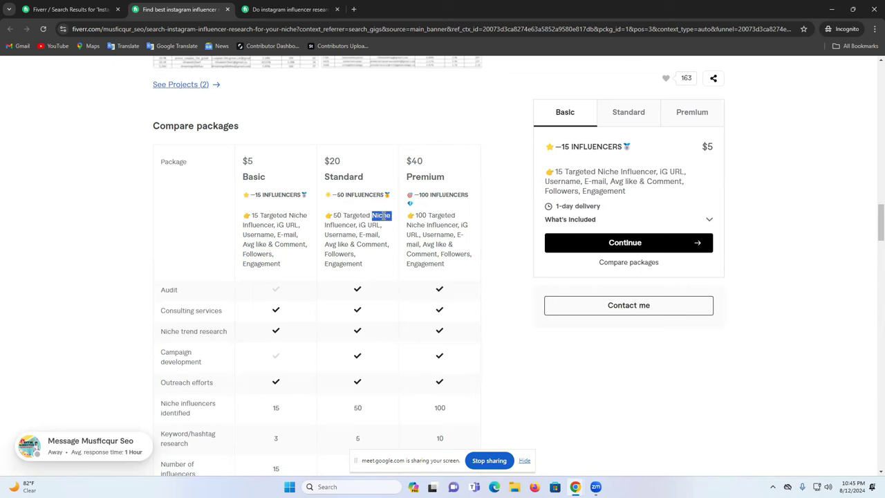
{"action": "left_click_drag", "start_coordinate": [357, 224], "coordinate": [364, 223]}
{"action": "left_click_drag", "start_coordinate": [329, 235], "coordinate": [316, 258]}
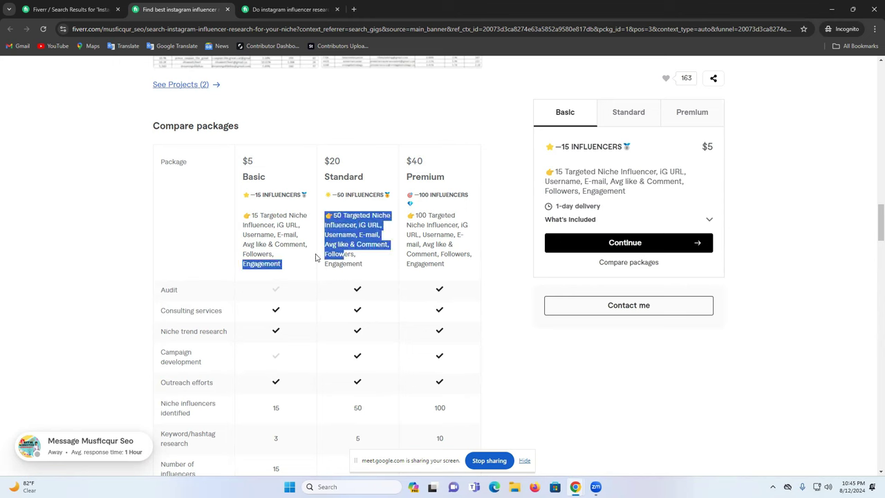
{"action": "triple_click", "coordinate": [353, 264]}
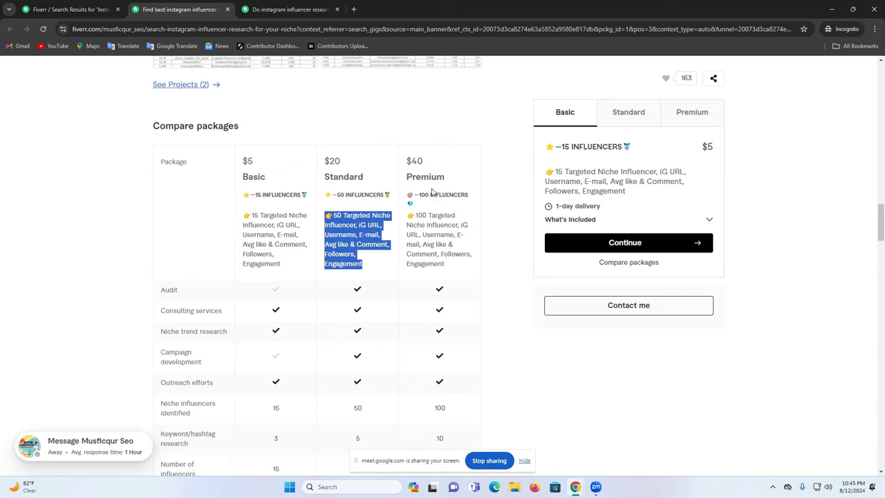
Step: Compare descriptions across tiers, highlight Premium's 100 influencers at $40, and return to search results
{"action": "left_click_drag", "start_coordinate": [424, 195], "coordinate": [465, 271]}
{"action": "left_click", "coordinate": [456, 269]}
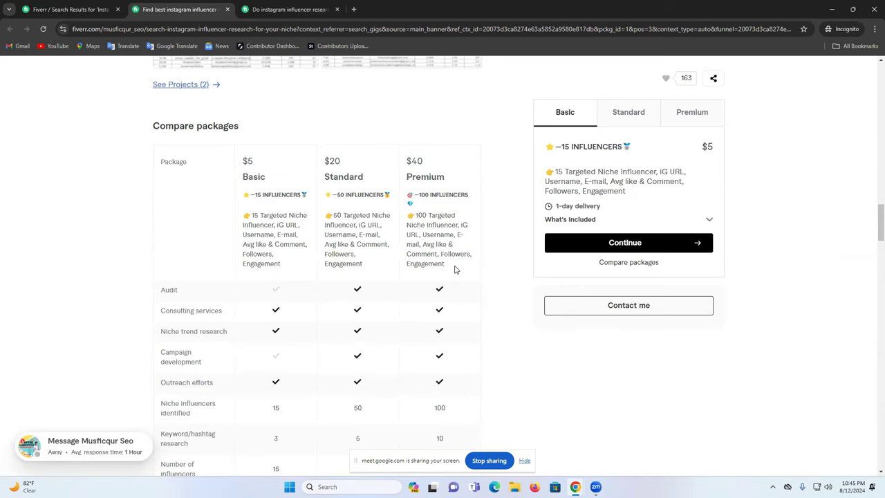
{"action": "double_click", "coordinate": [418, 164]}
{"action": "triple_click", "coordinate": [424, 194]}
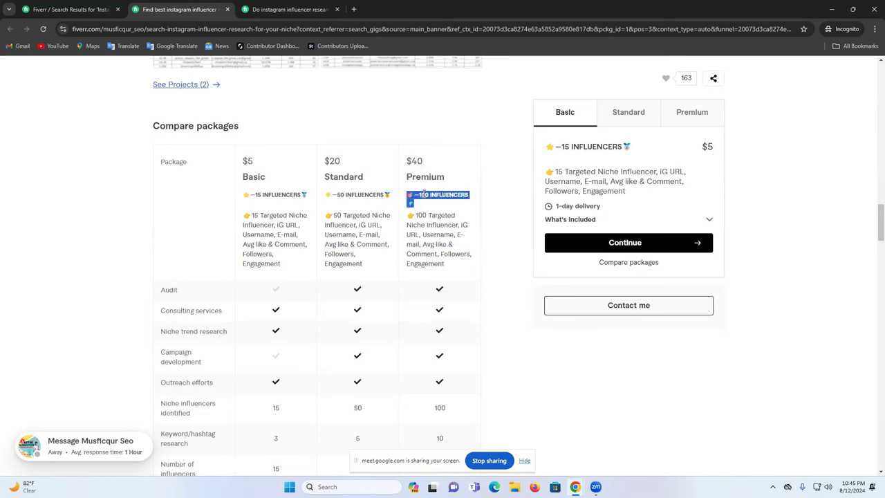
{"action": "double_click", "coordinate": [421, 161]}
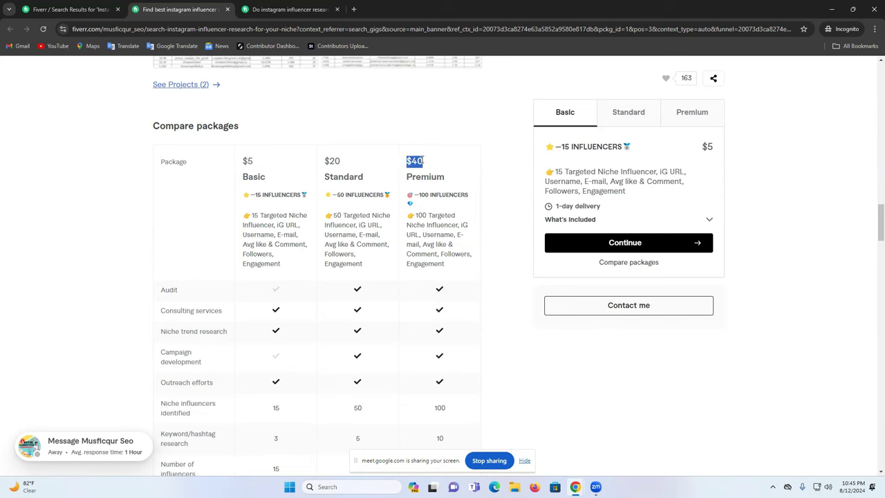
{"action": "left_click", "coordinate": [73, 9]}
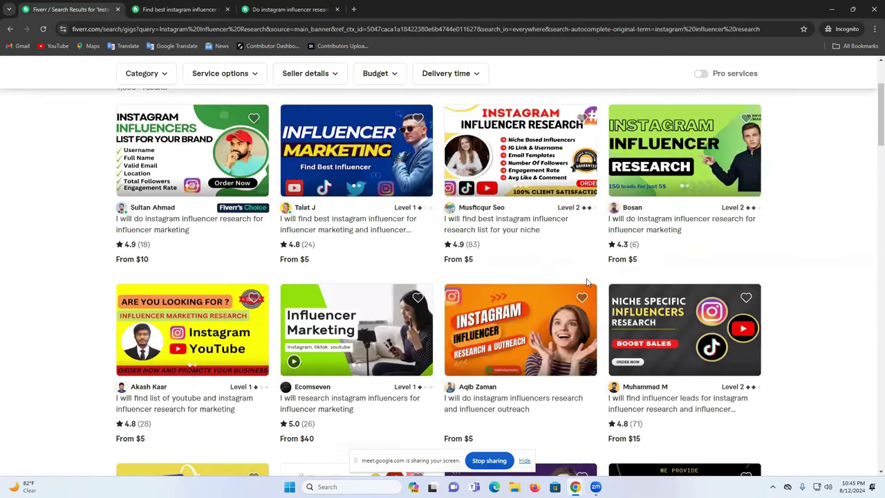
Step: Open the top Fiverr's Choice gig in a new tab and note its 40 Instagram influencers package
{"action": "scroll", "coordinate": [503, 284], "scroll_direction": "down", "scroll_amount": 2}
{"action": "scroll", "coordinate": [276, 311], "scroll_direction": "up", "scroll_amount": 5}
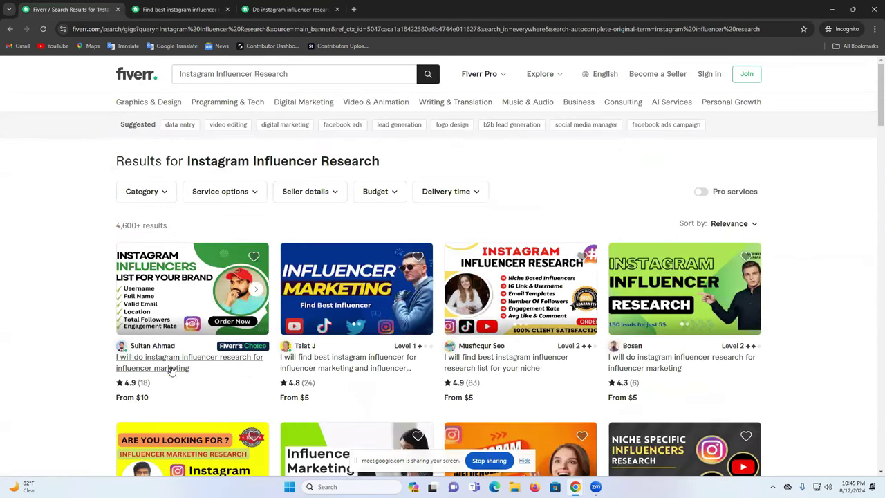
{"action": "right_click", "coordinate": [173, 270]}
{"action": "left_click", "coordinate": [205, 275]}
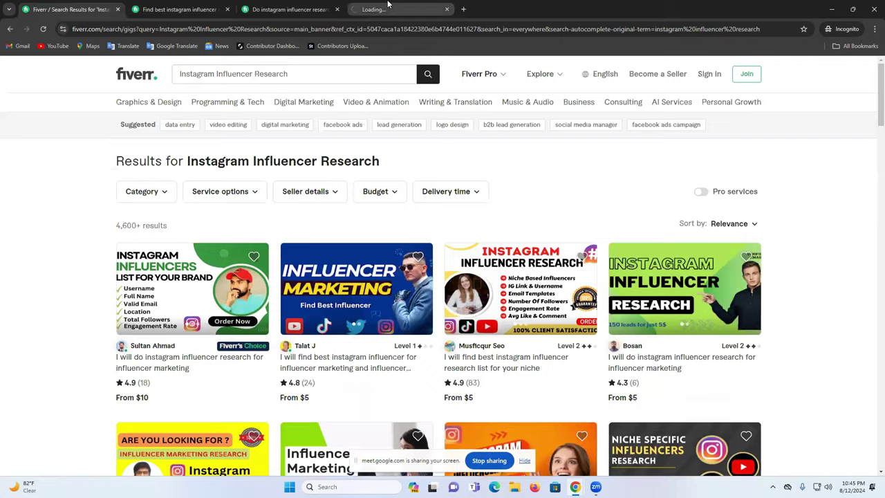
{"action": "left_click", "coordinate": [401, 9]}
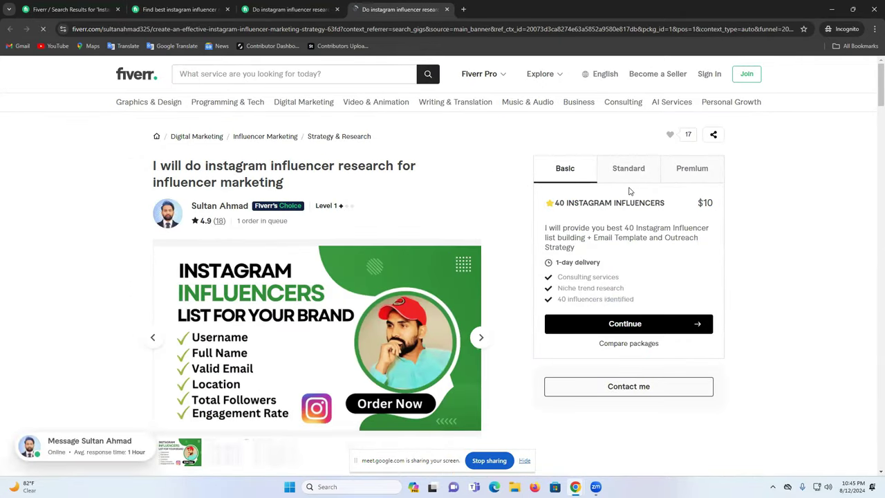
{"action": "triple_click", "coordinate": [575, 202]}
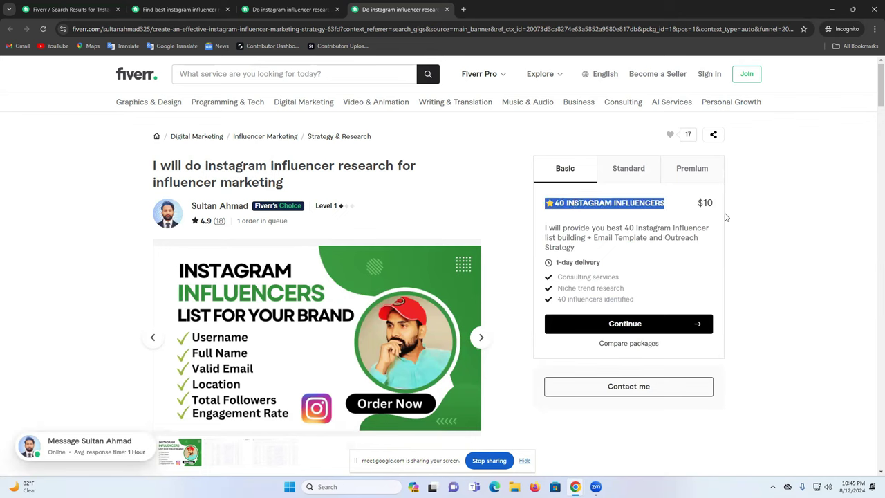
Step: Review its Standard and $70 Premium tiers, noting the Email mention, then return to results
{"action": "left_click", "coordinate": [625, 178]}
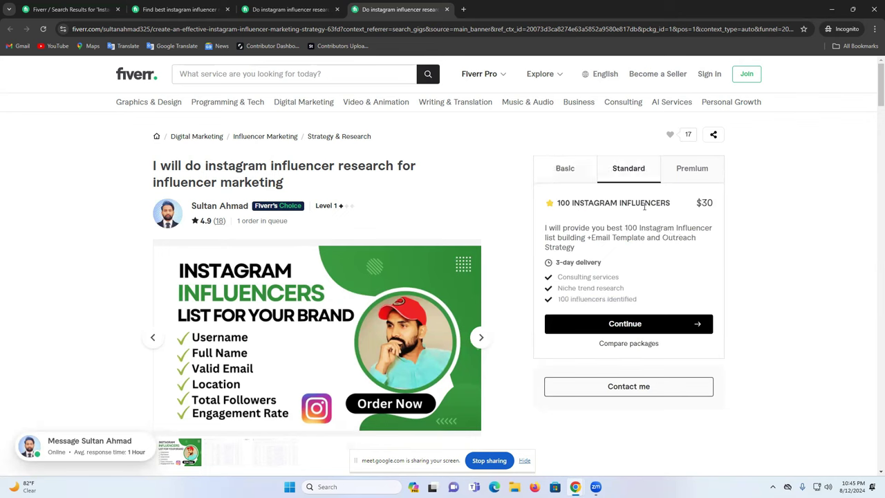
{"action": "left_click", "coordinate": [695, 172]}
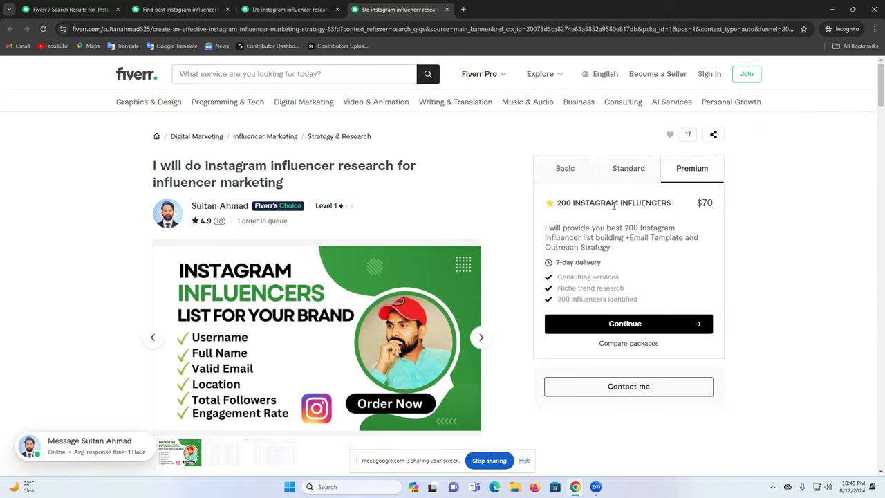
{"action": "double_click", "coordinate": [710, 203]}
{"action": "left_click_drag", "start_coordinate": [631, 238], "coordinate": [643, 237]}
{"action": "scroll", "coordinate": [314, 267], "scroll_direction": "down", "scroll_amount": 10}
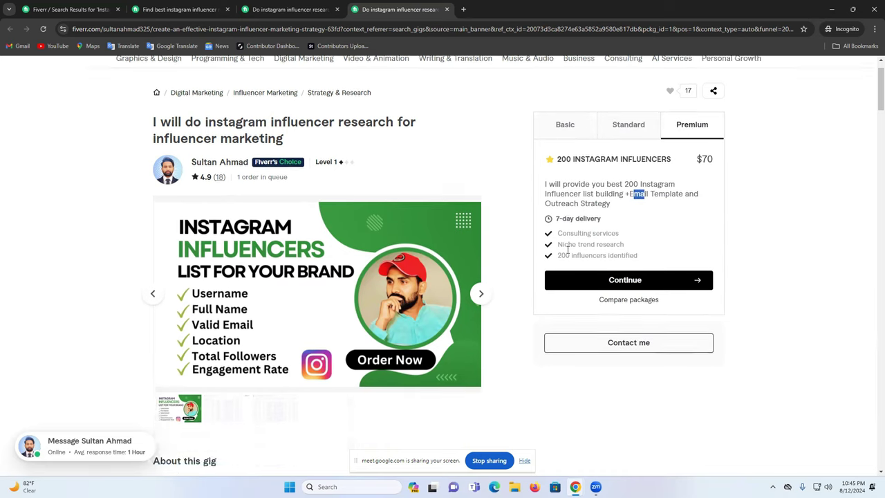
{"action": "scroll", "coordinate": [320, 267], "scroll_direction": "down", "scroll_amount": 10}
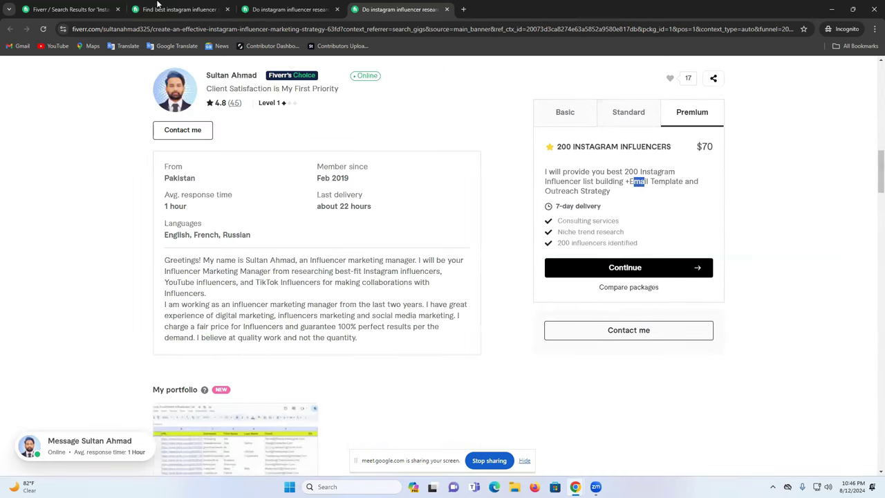
{"action": "left_click", "coordinate": [69, 9]}
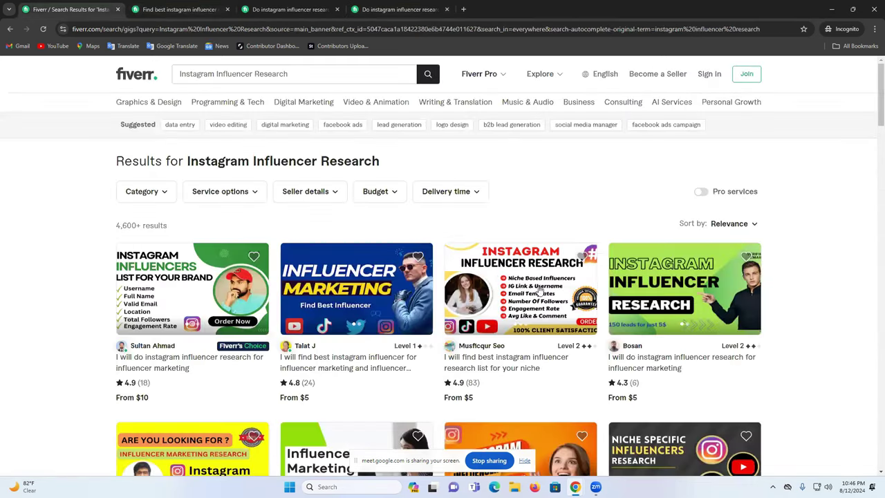
Step: Check the 4,600+ results count for Instagram Influencer Research gigs
{"action": "scroll", "coordinate": [536, 294], "scroll_direction": "down", "scroll_amount": 3}
{"action": "scroll", "coordinate": [659, 314], "scroll_direction": "up", "scroll_amount": 3}
{"action": "scroll", "coordinate": [374, 276], "scroll_direction": "down", "scroll_amount": 8}
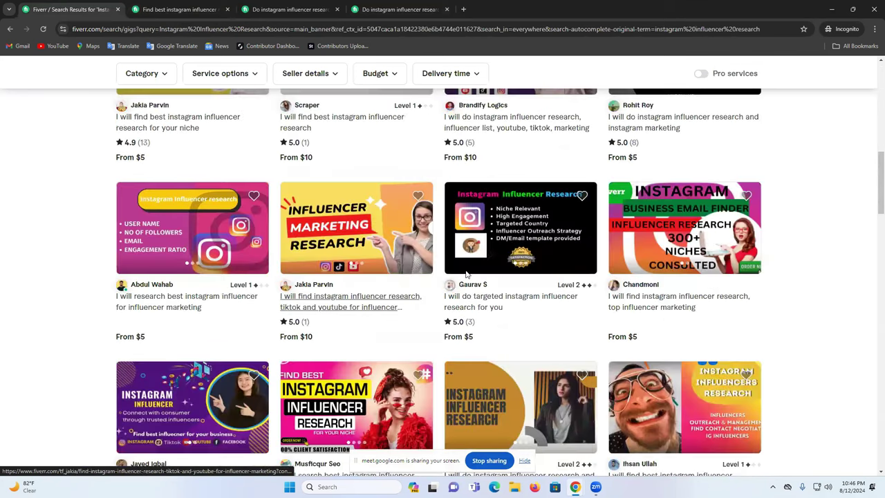
{"action": "scroll", "coordinate": [470, 277], "scroll_direction": "down", "scroll_amount": 1}
{"action": "scroll", "coordinate": [484, 283], "scroll_direction": "up", "scroll_amount": 3}
{"action": "scroll", "coordinate": [270, 278], "scroll_direction": "up", "scroll_amount": 10}
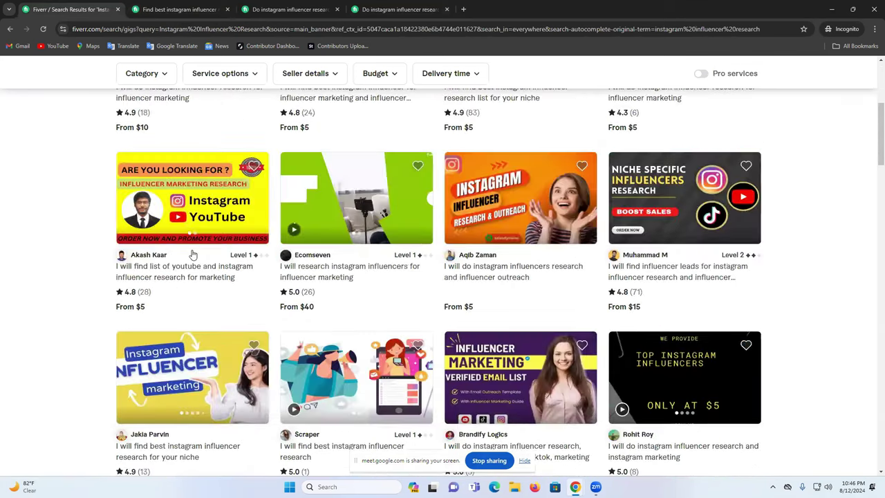
{"action": "left_click_drag", "start_coordinate": [141, 226], "coordinate": [112, 229]}
{"action": "left_click", "coordinate": [253, 222]}
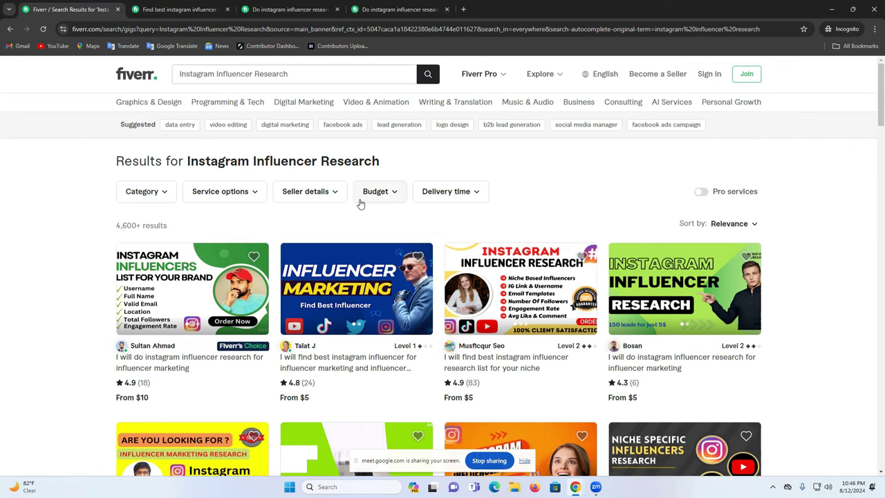
Step: Scroll through the gig cards, mark Growth Alpha's 222 reviews, then leave the incognito Fiverr window
{"action": "scroll", "coordinate": [377, 208], "scroll_direction": "down", "scroll_amount": 3}
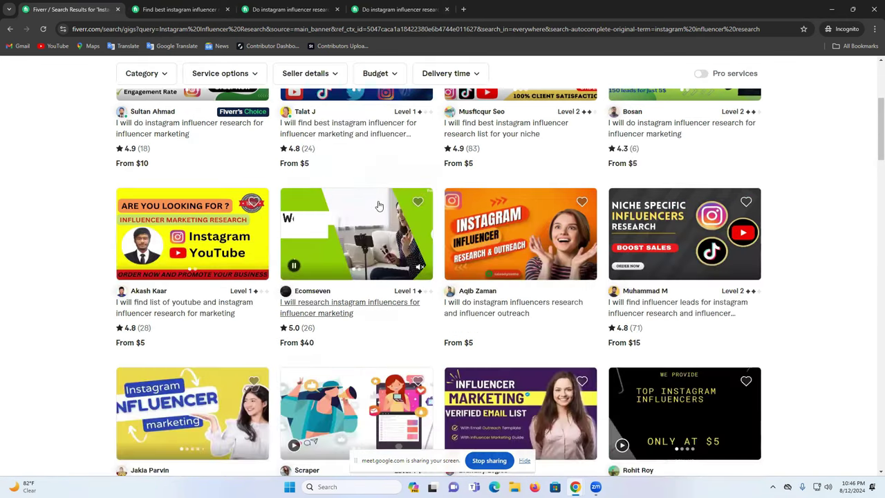
{"action": "scroll", "coordinate": [378, 206], "scroll_direction": "down", "scroll_amount": 3}
{"action": "scroll", "coordinate": [453, 245], "scroll_direction": "down", "scroll_amount": 3}
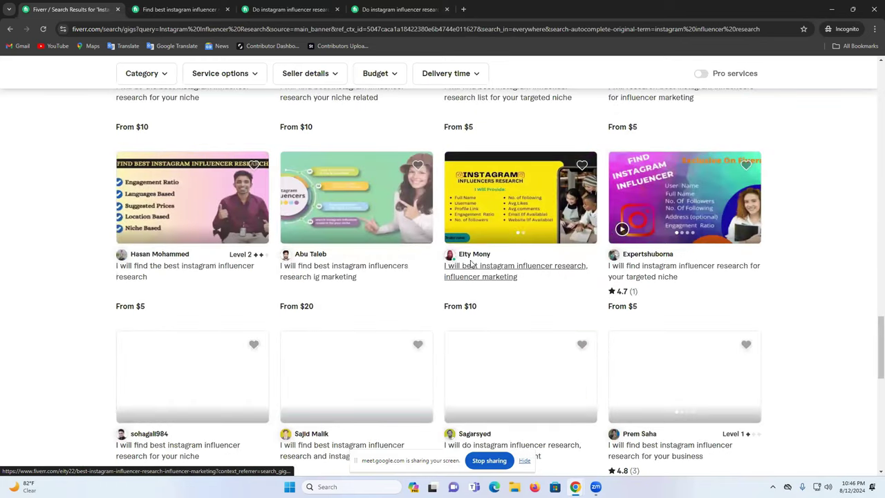
{"action": "scroll", "coordinate": [552, 192], "scroll_direction": "down", "scroll_amount": 5}
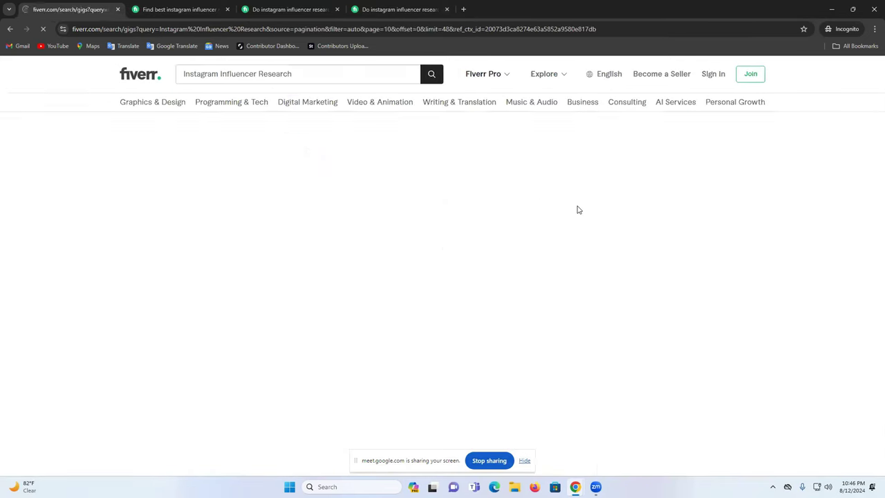
{"action": "scroll", "coordinate": [574, 214], "scroll_direction": "down", "scroll_amount": 3}
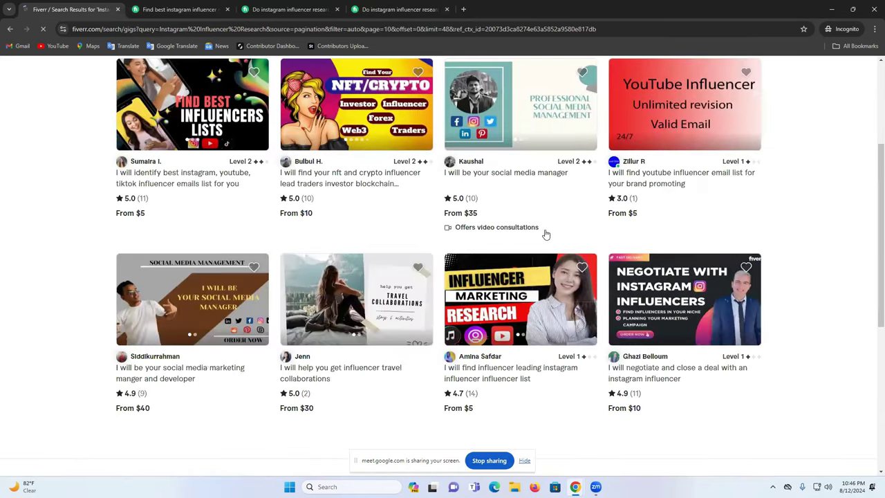
{"action": "scroll", "coordinate": [546, 233], "scroll_direction": "down", "scroll_amount": 4}
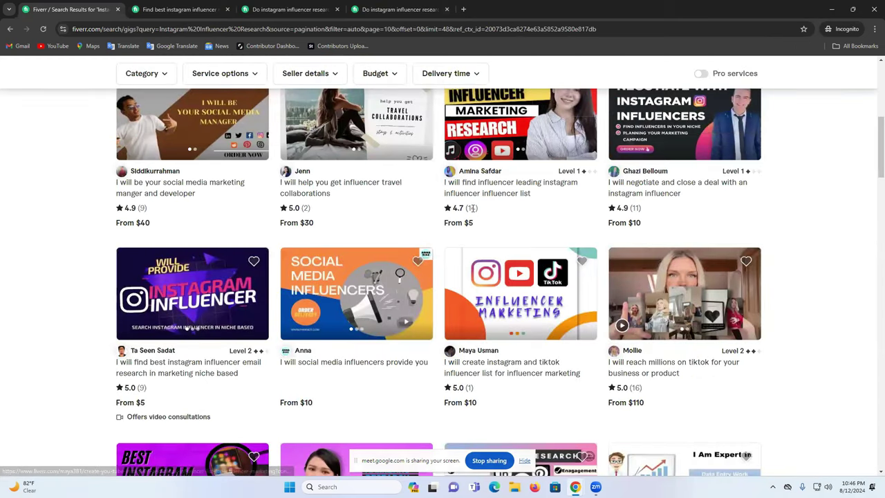
{"action": "scroll", "coordinate": [473, 207], "scroll_direction": "down", "scroll_amount": 3}
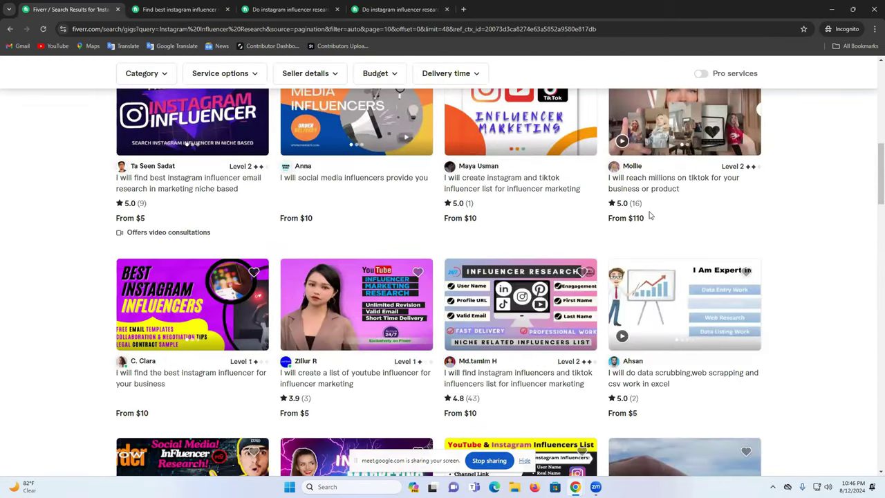
{"action": "scroll", "coordinate": [648, 215], "scroll_direction": "down", "scroll_amount": 3}
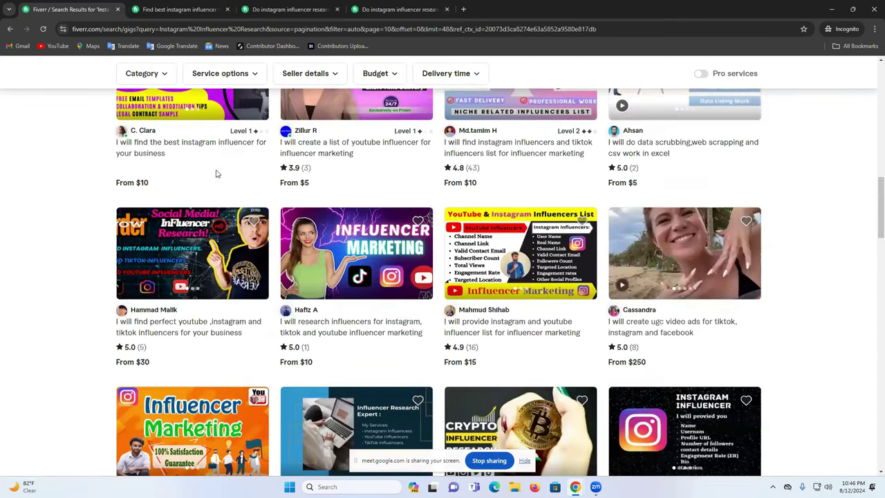
{"action": "scroll", "coordinate": [569, 263], "scroll_direction": "down", "scroll_amount": 6}
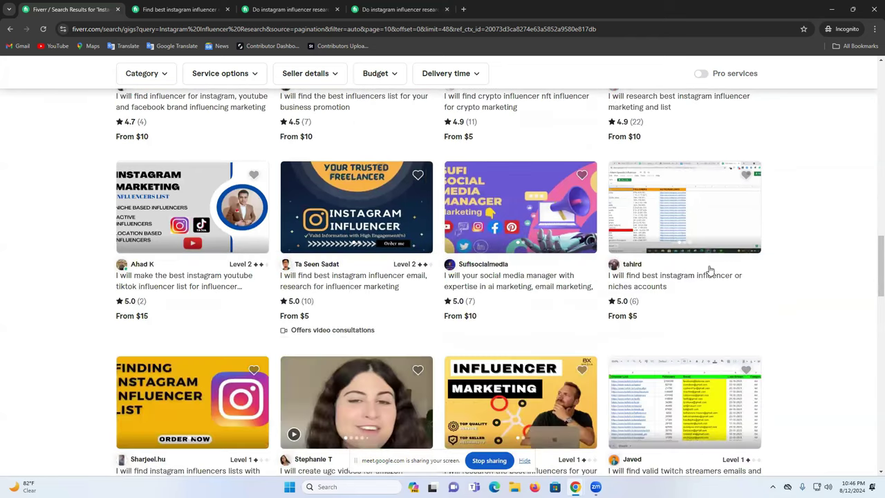
{"action": "scroll", "coordinate": [647, 286], "scroll_direction": "down", "scroll_amount": 3}
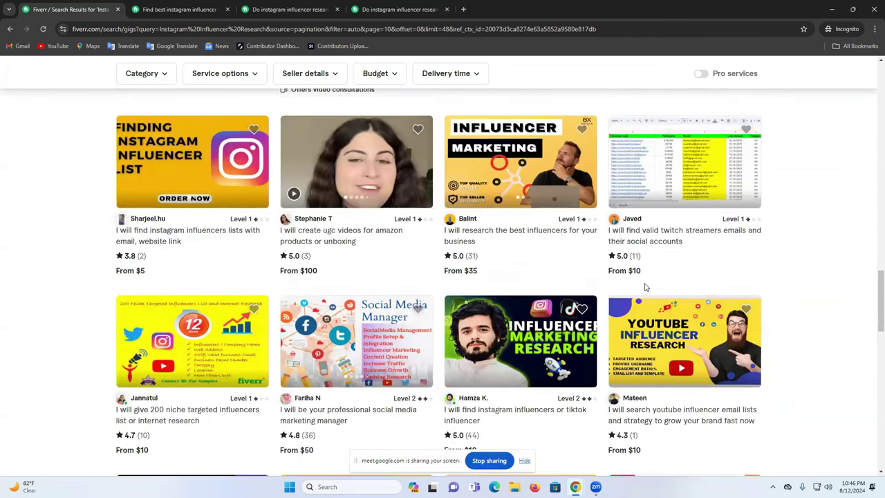
{"action": "scroll", "coordinate": [645, 287], "scroll_direction": "down", "scroll_amount": 3}
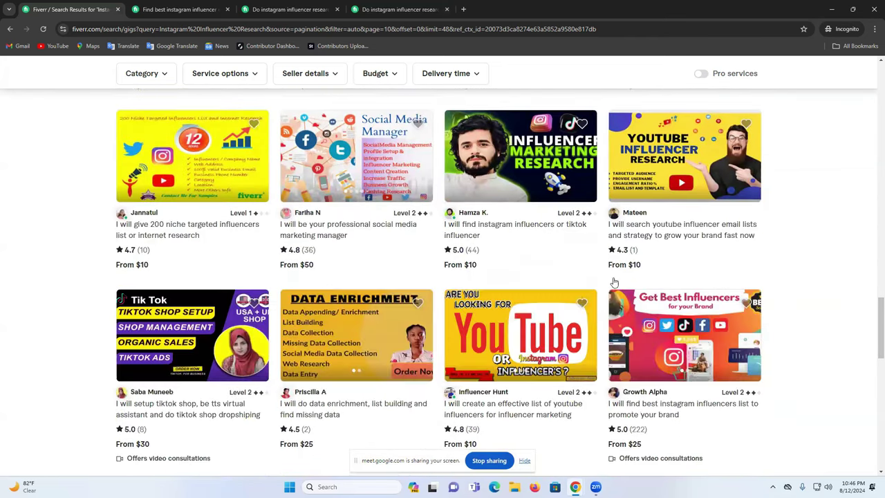
{"action": "scroll", "coordinate": [629, 277], "scroll_direction": "down", "scroll_amount": 3}
{"action": "double_click", "coordinate": [637, 199]}
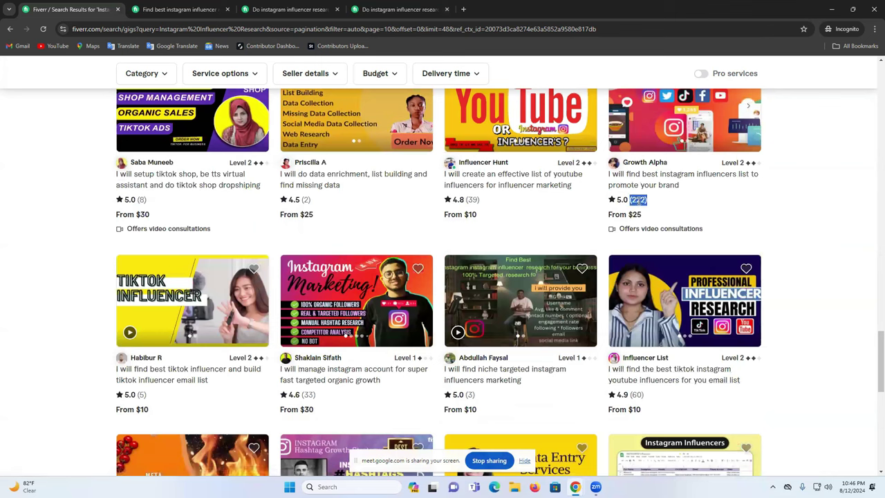
{"action": "scroll", "coordinate": [637, 200], "scroll_direction": "up", "scroll_amount": 3}
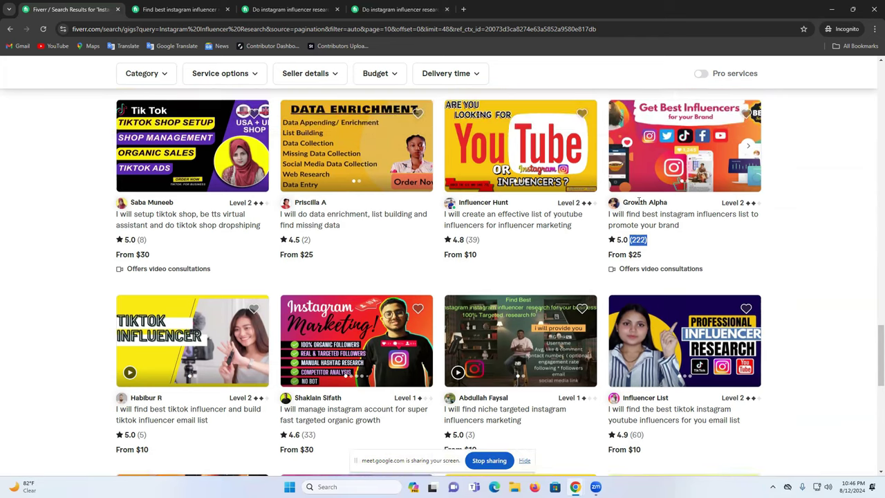
{"action": "scroll", "coordinate": [637, 199], "scroll_direction": "up", "scroll_amount": 5}
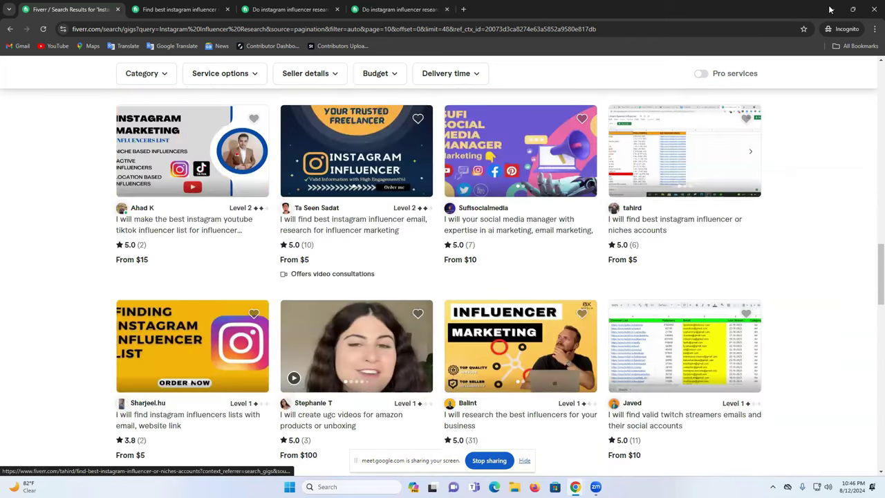
{"action": "left_click", "coordinate": [829, 9]}
Step: Check the Intellifluence offers page's intellifluence.com address, then bring up recent searches in the new tab
{"action": "left_click", "coordinate": [529, 4]}
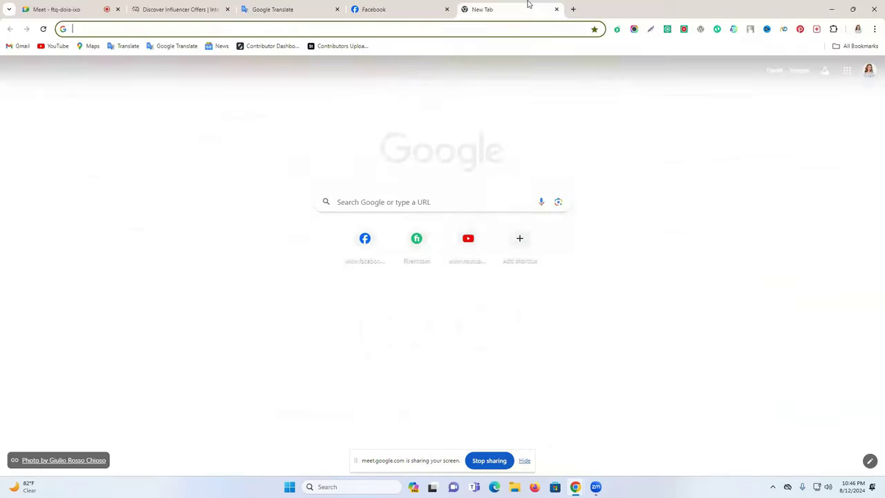
{"action": "left_click", "coordinate": [202, 12]}
{"action": "left_click_drag", "start_coordinate": [87, 29], "coordinate": [129, 34]}
{"action": "left_click", "coordinate": [126, 29]}
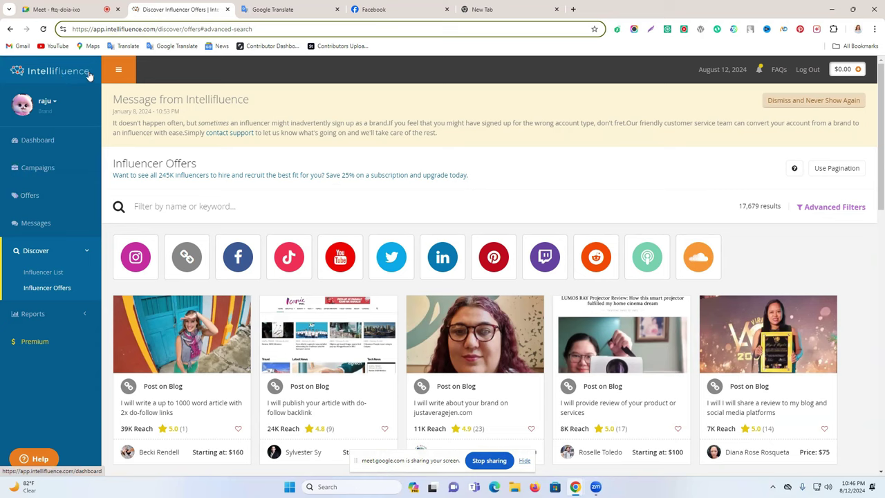
{"action": "left_click", "coordinate": [505, 10]}
{"action": "left_click", "coordinate": [385, 31]}
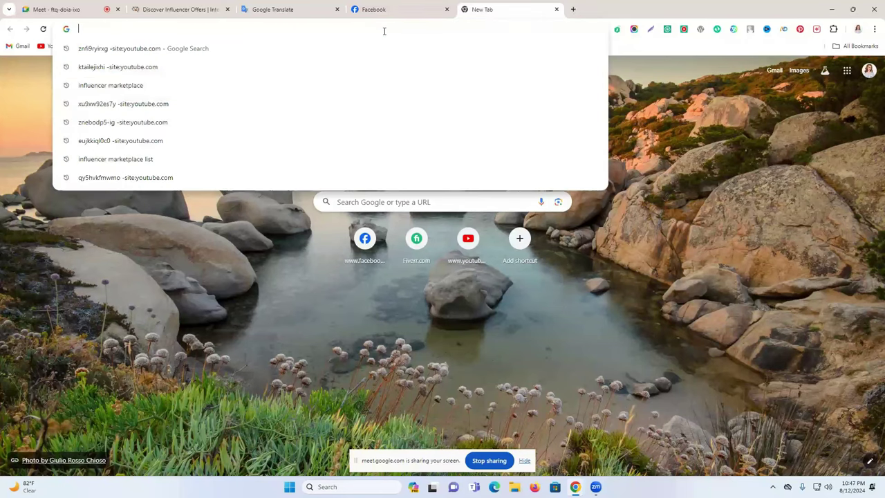
Step: Search Google for 'influencer marketplace' and skim the results
{"action": "left_click", "coordinate": [235, 85]}
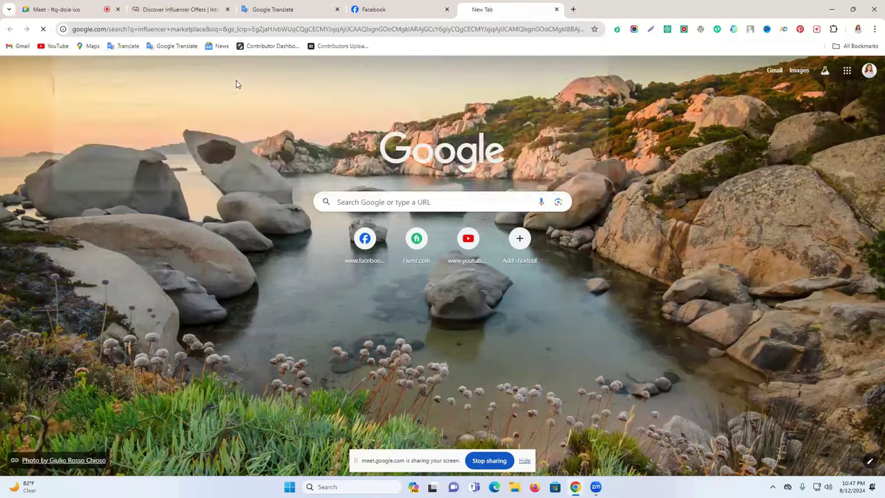
{"action": "scroll", "coordinate": [232, 228], "scroll_direction": "down", "scroll_amount": 2}
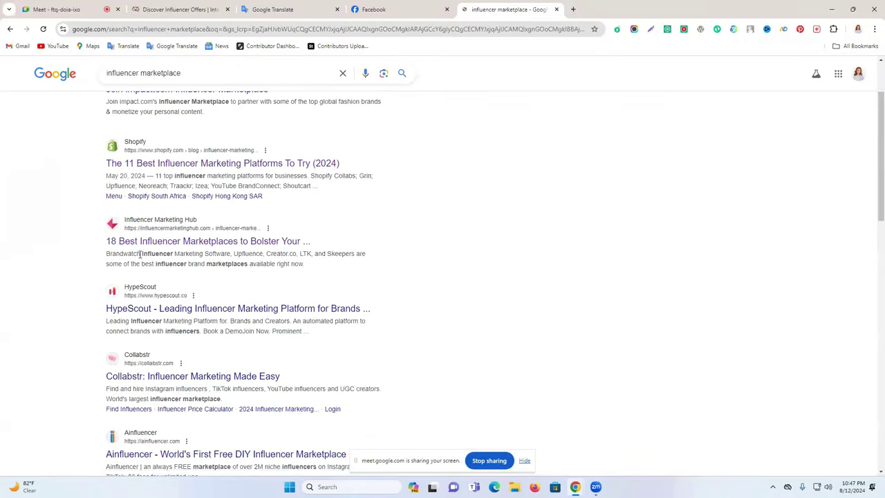
{"action": "scroll", "coordinate": [140, 247], "scroll_direction": "down", "scroll_amount": 4}
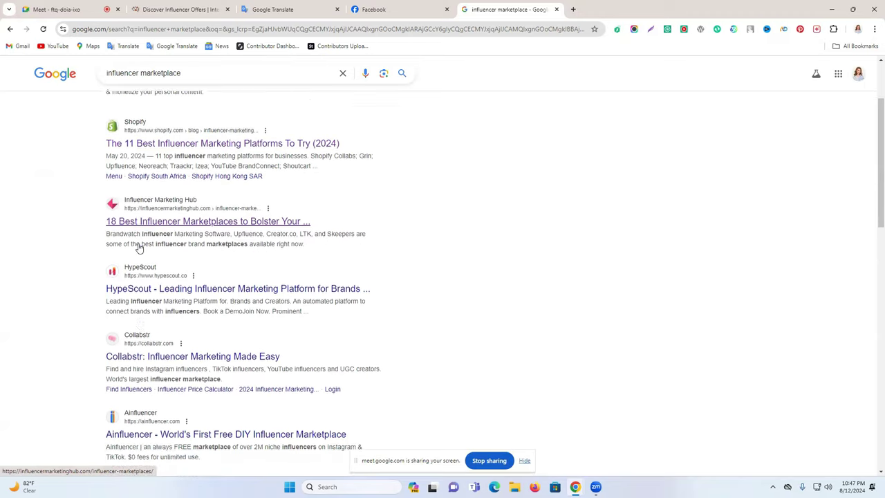
{"action": "scroll", "coordinate": [139, 247], "scroll_direction": "down", "scroll_amount": 3}
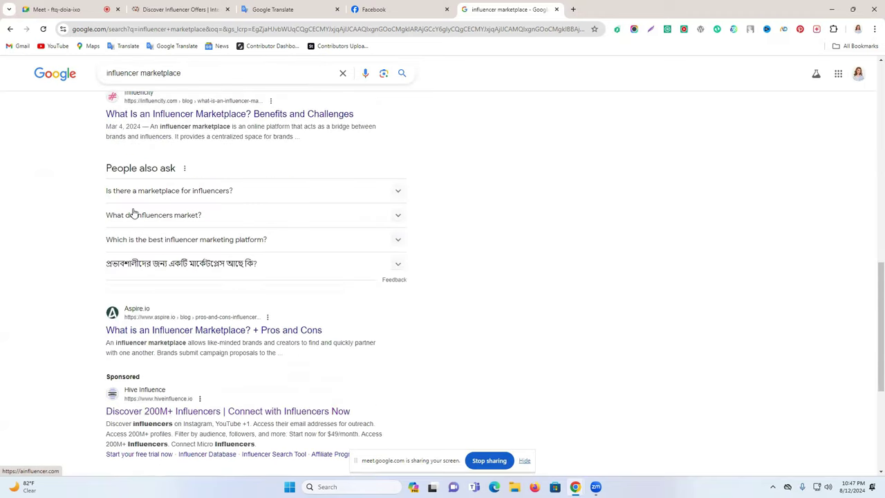
Step: Refine the search to 'best influencer marketplace' and open the Growth Collective article in a new tab
{"action": "left_click", "coordinate": [105, 74]}
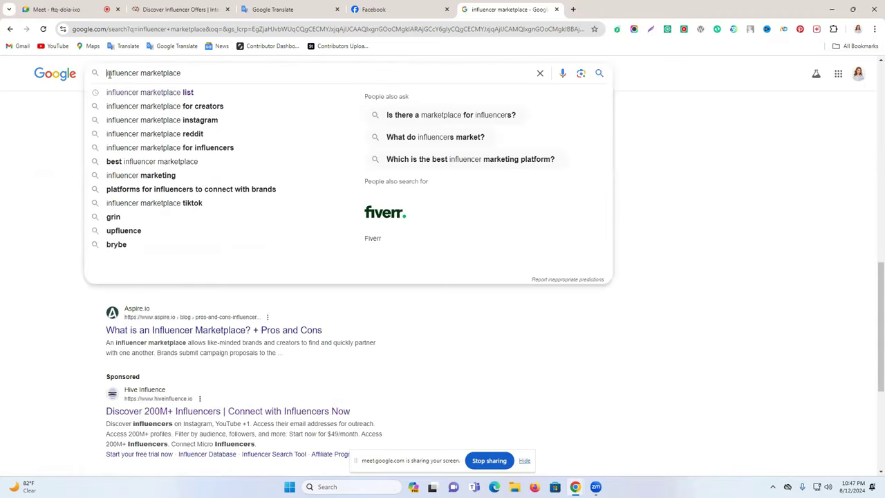
{"action": "type", "text": "best"}
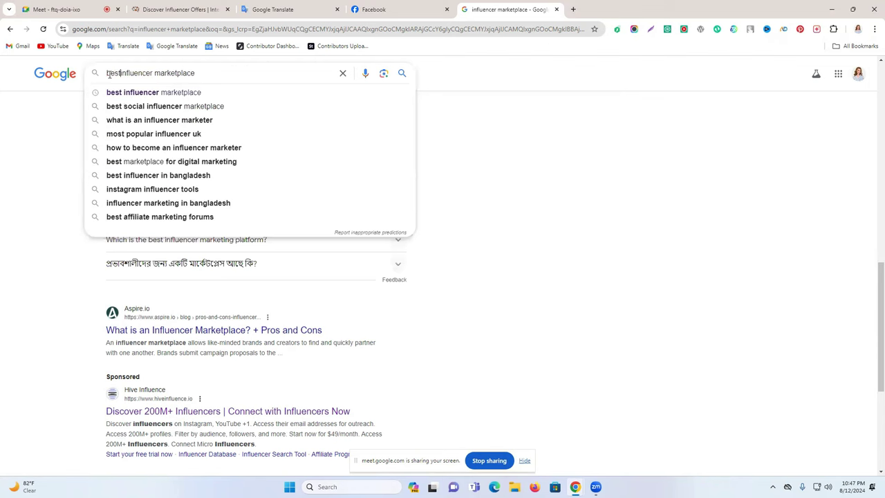
{"action": "left_click", "coordinate": [173, 95]}
{"action": "scroll", "coordinate": [171, 201], "scroll_direction": "down", "scroll_amount": 2}
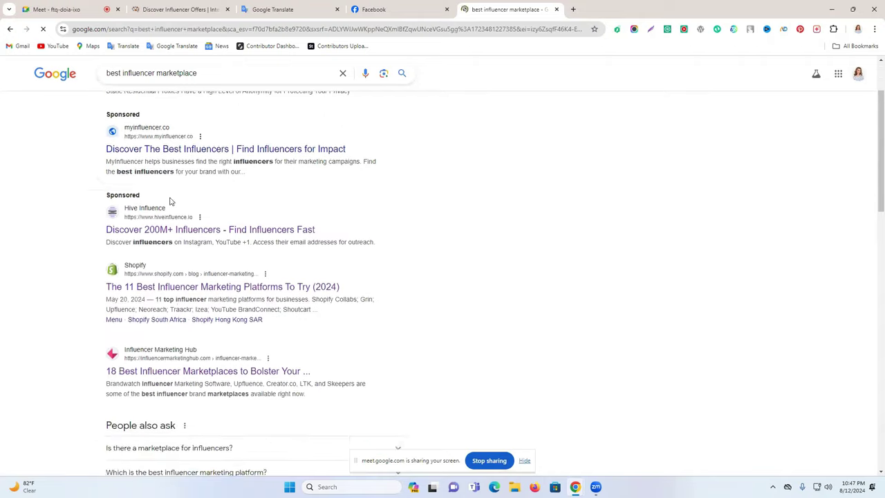
{"action": "scroll", "coordinate": [173, 208], "scroll_direction": "down", "scroll_amount": 6}
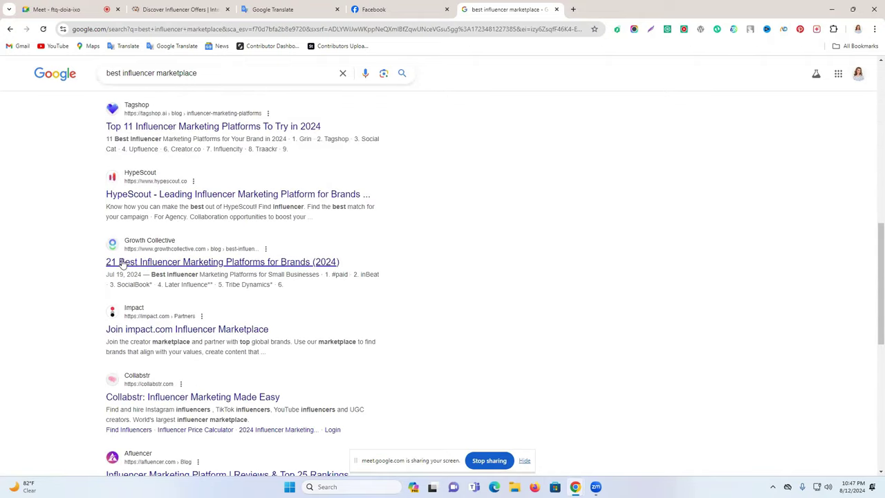
{"action": "right_click", "coordinate": [184, 272]}
{"action": "left_click", "coordinate": [197, 267]}
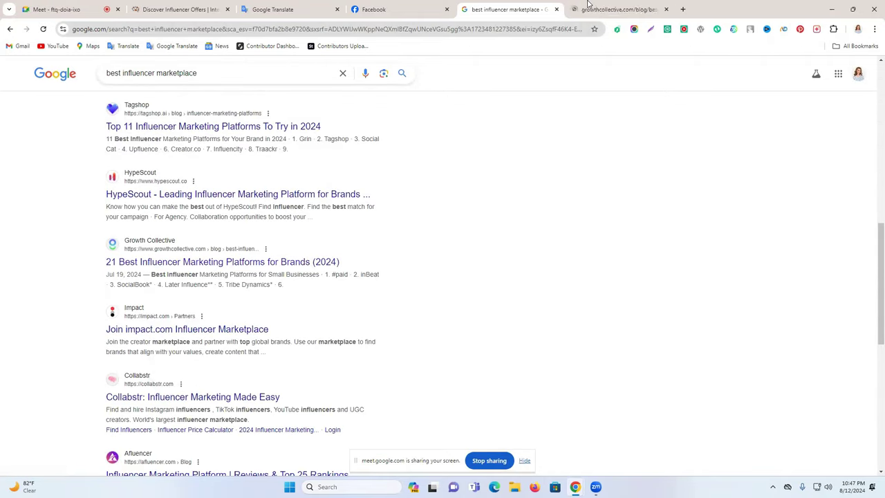
Step: Start reading the Growth Collective influencer platforms article
{"action": "left_click", "coordinate": [590, 7]}
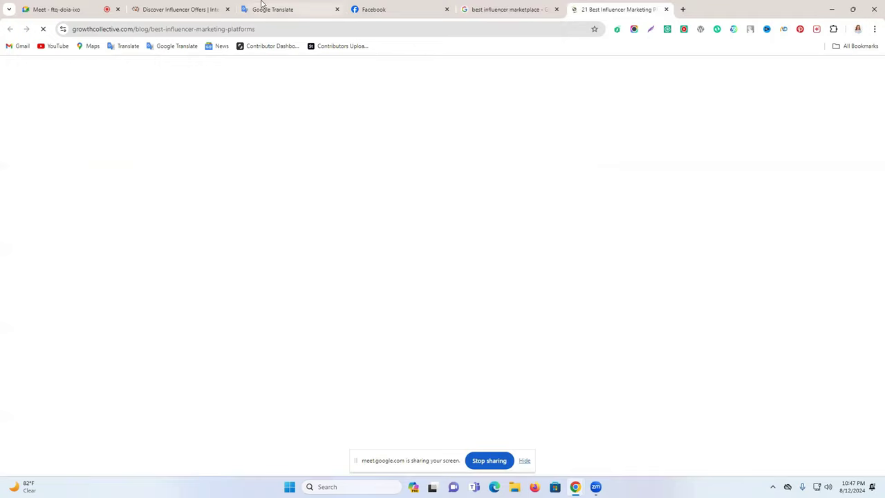
{"action": "left_click", "coordinate": [176, 9]}
{"action": "left_click", "coordinate": [626, 9]}
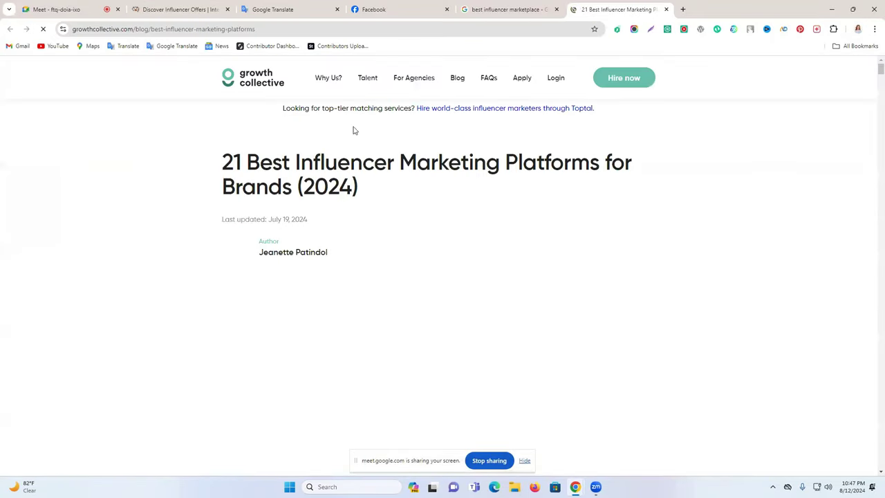
{"action": "scroll", "coordinate": [368, 229], "scroll_direction": "down", "scroll_amount": 5}
{"action": "scroll", "coordinate": [368, 229], "scroll_direction": "down", "scroll_amount": 15}
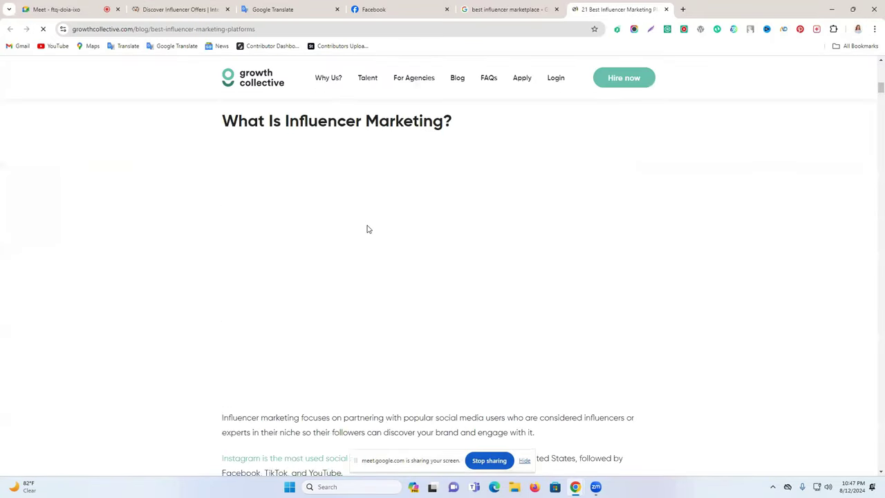
{"action": "scroll", "coordinate": [368, 229], "scroll_direction": "down", "scroll_amount": 2}
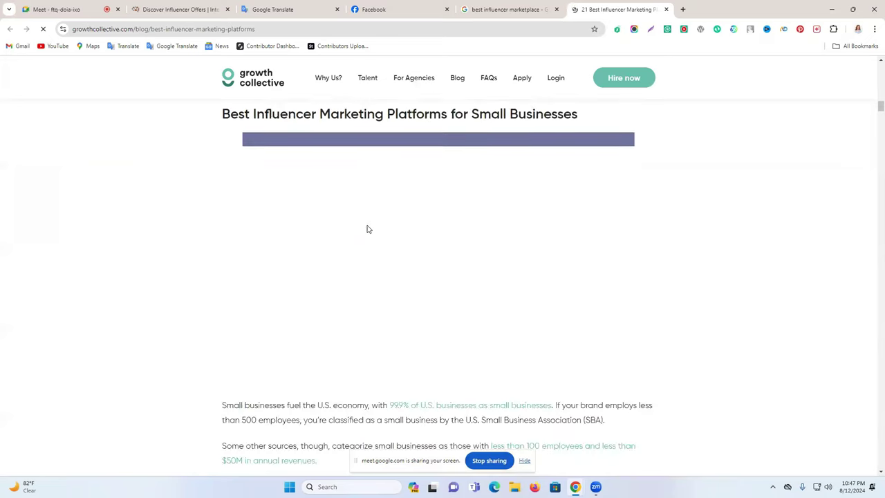
Step: Read on down to HypeAuditor, then go to the Intellifluence dashboard
{"action": "left_click", "coordinate": [56, 9]}
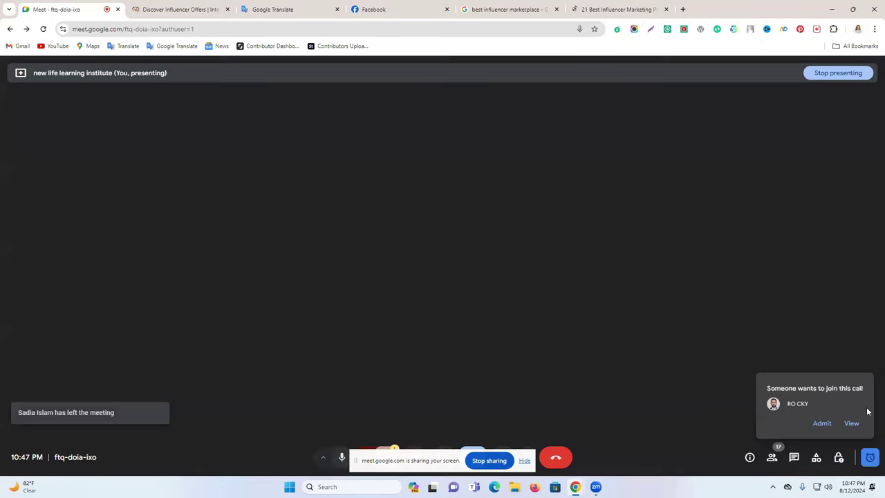
{"action": "left_click", "coordinate": [623, 9]}
{"action": "scroll", "coordinate": [543, 254], "scroll_direction": "down", "scroll_amount": 5}
{"action": "scroll", "coordinate": [543, 254], "scroll_direction": "down", "scroll_amount": 10}
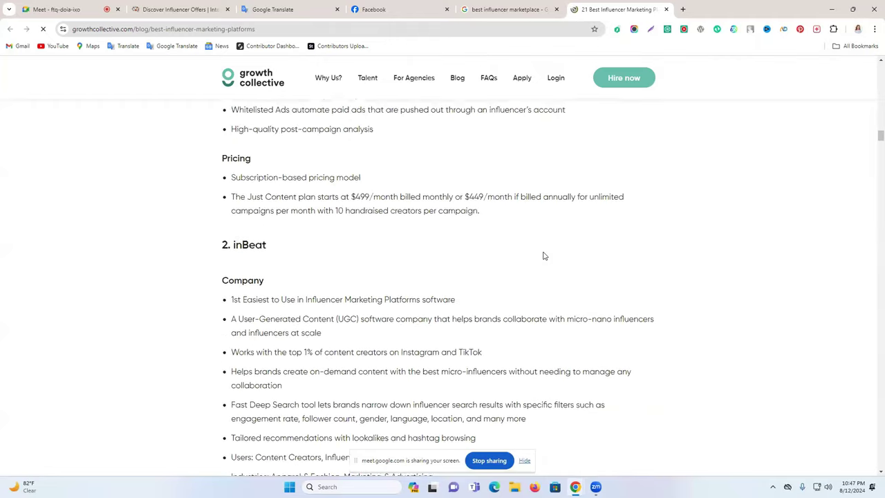
{"action": "scroll", "coordinate": [245, 207], "scroll_direction": "down", "scroll_amount": 7}
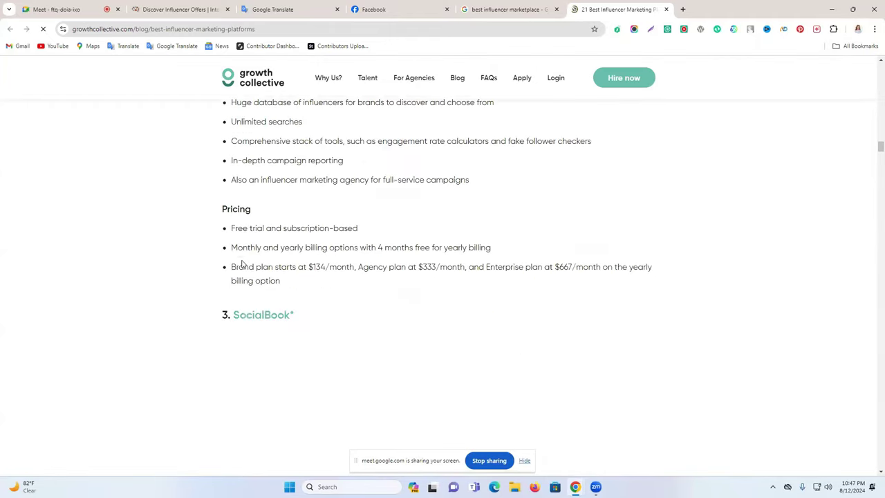
{"action": "scroll", "coordinate": [255, 324], "scroll_direction": "down", "scroll_amount": 5}
{"action": "scroll", "coordinate": [255, 324], "scroll_direction": "down", "scroll_amount": 7}
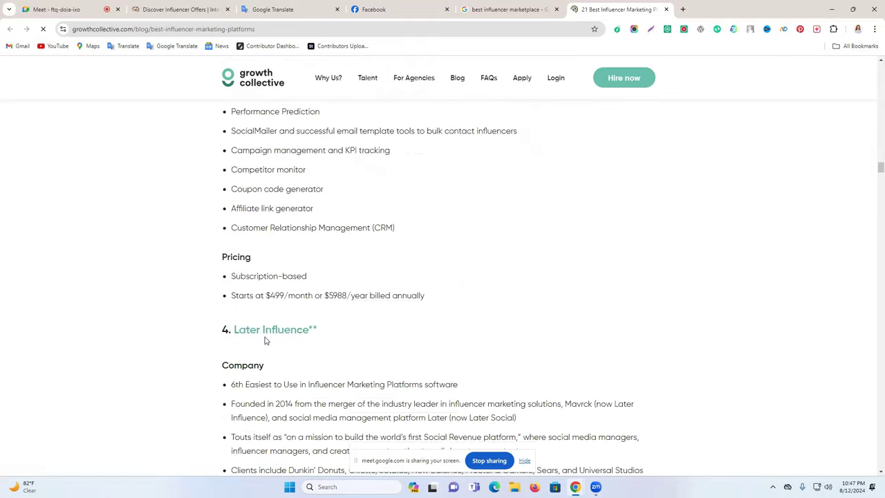
{"action": "scroll", "coordinate": [297, 332], "scroll_direction": "down", "scroll_amount": 7}
{"action": "scroll", "coordinate": [303, 327], "scroll_direction": "down", "scroll_amount": 8}
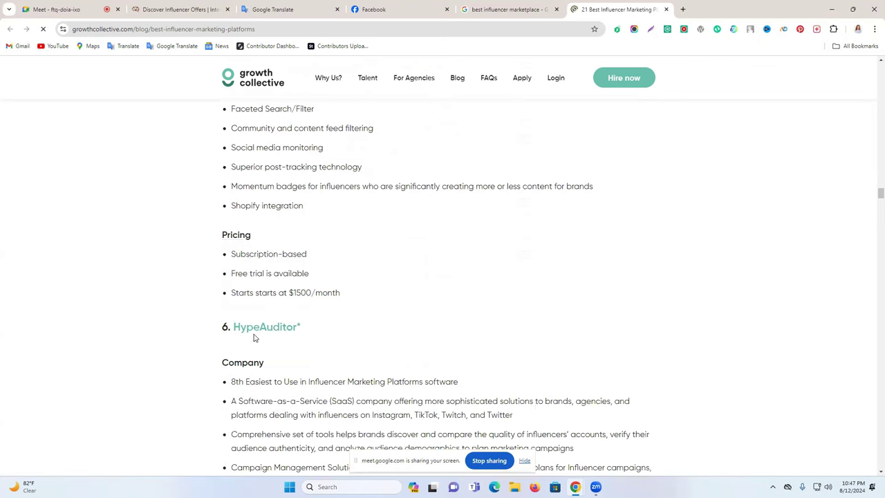
{"action": "scroll", "coordinate": [254, 337], "scroll_direction": "down", "scroll_amount": 10}
{"action": "left_click", "coordinate": [152, 6]}
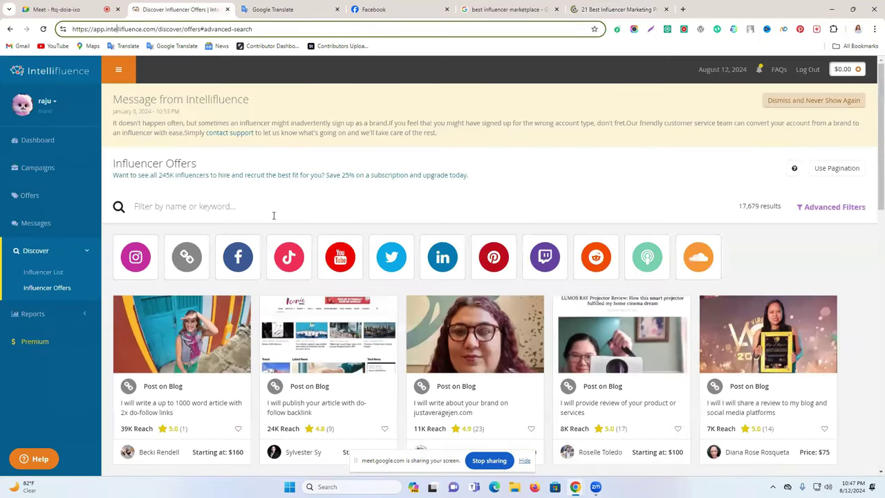
{"action": "left_click", "coordinate": [45, 75]}
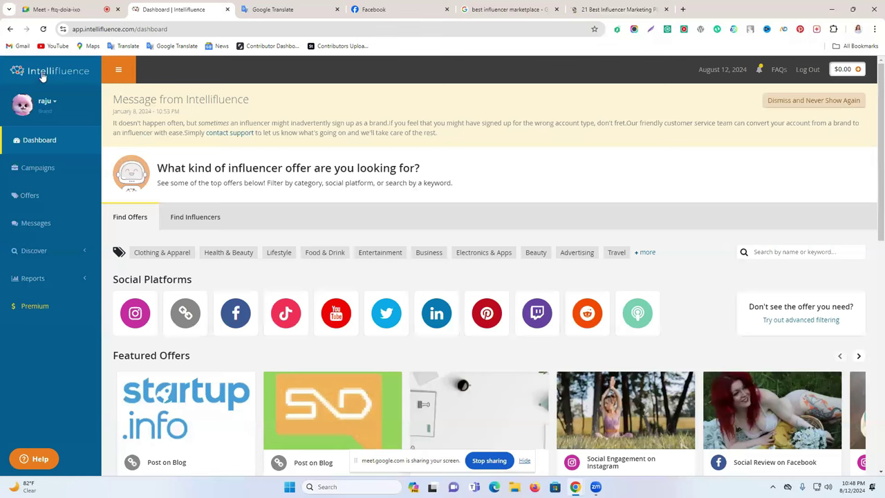
Step: Copy the intellifluence.com address, send it in the Facebook chat, and paste it into Firefox
{"action": "left_click_drag", "start_coordinate": [135, 28], "coordinate": [84, 29]}
{"action": "right_click", "coordinate": [87, 29]}
{"action": "left_click", "coordinate": [156, 113]}
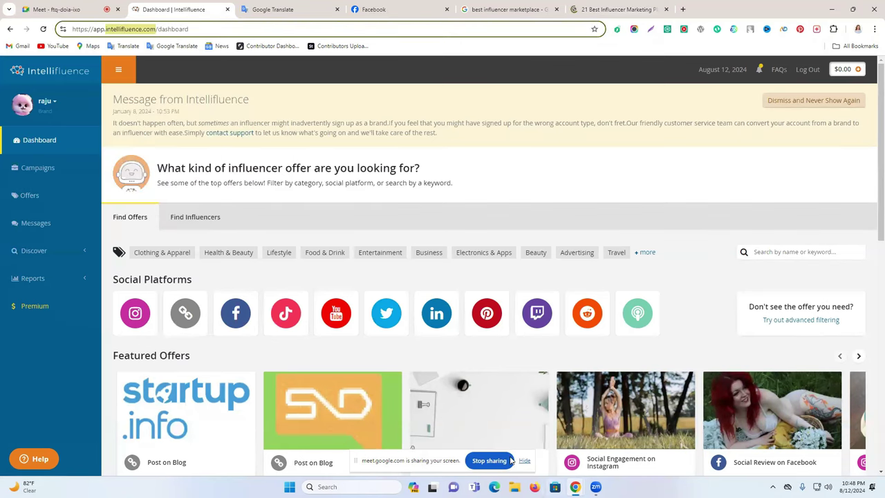
{"action": "key", "text": "ctrl+4"}
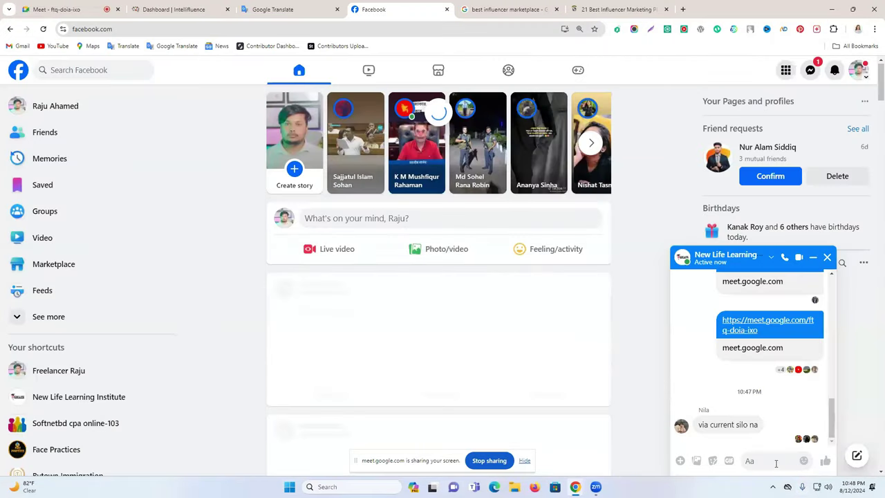
{"action": "key", "text": "ctrl+v"}
{"action": "key", "text": "Return"}
{"action": "left_click", "coordinate": [535, 487]}
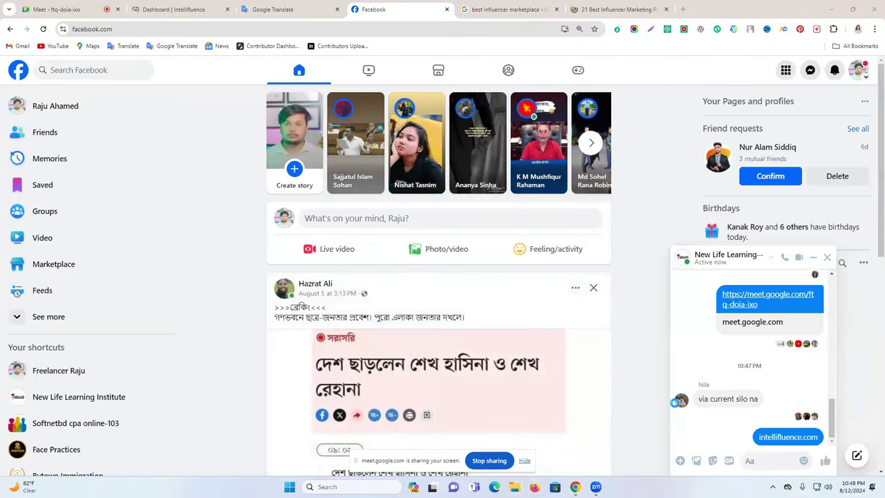
{"action": "key", "text": "ctrl+v"}
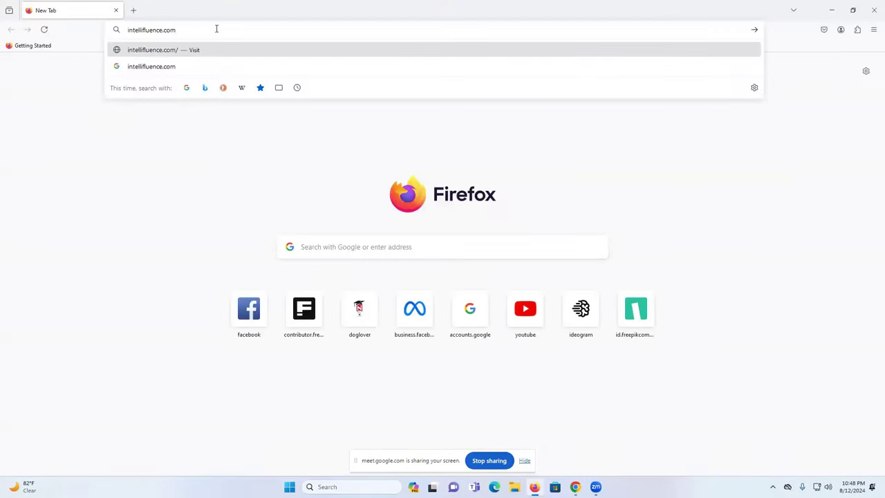
Step: Load intellifluence.com, open the free sign-up form, and enter the first and last name
{"action": "key", "text": "Return"}
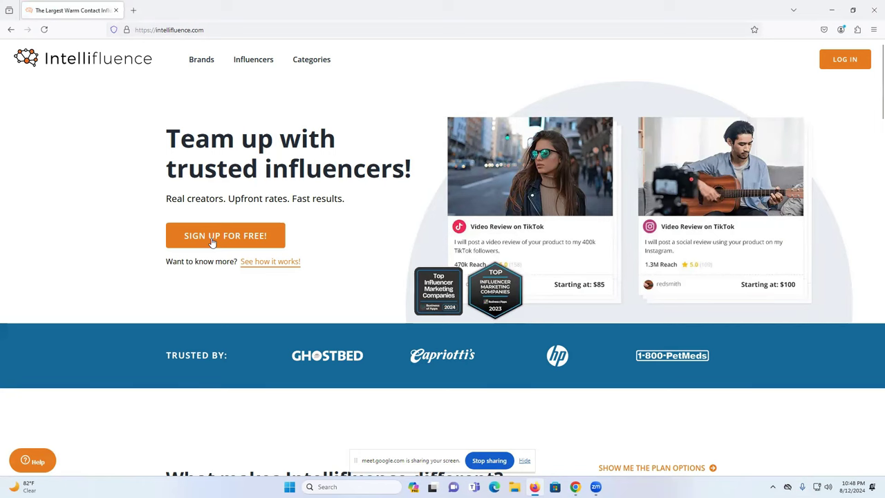
{"action": "left_click", "coordinate": [251, 246]}
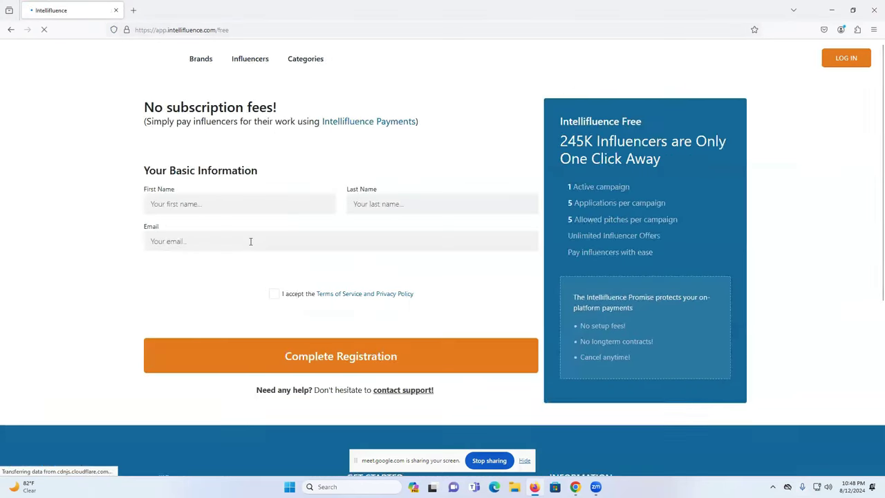
{"action": "left_click", "coordinate": [211, 204]}
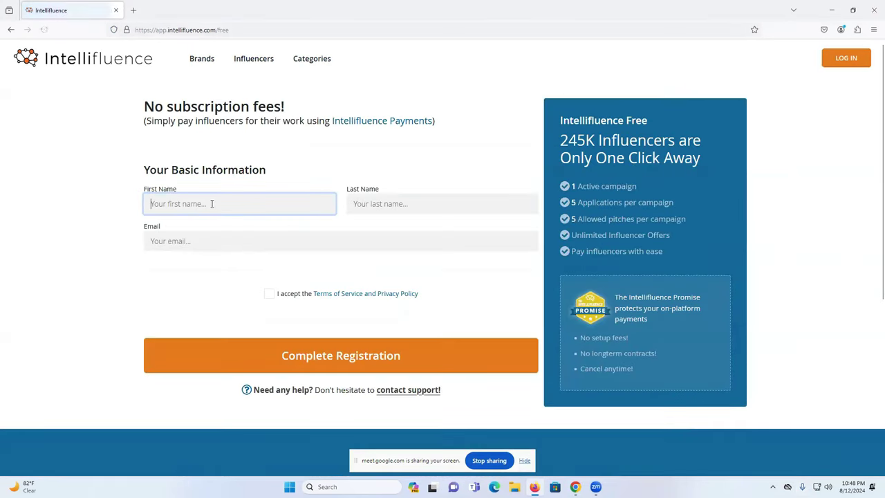
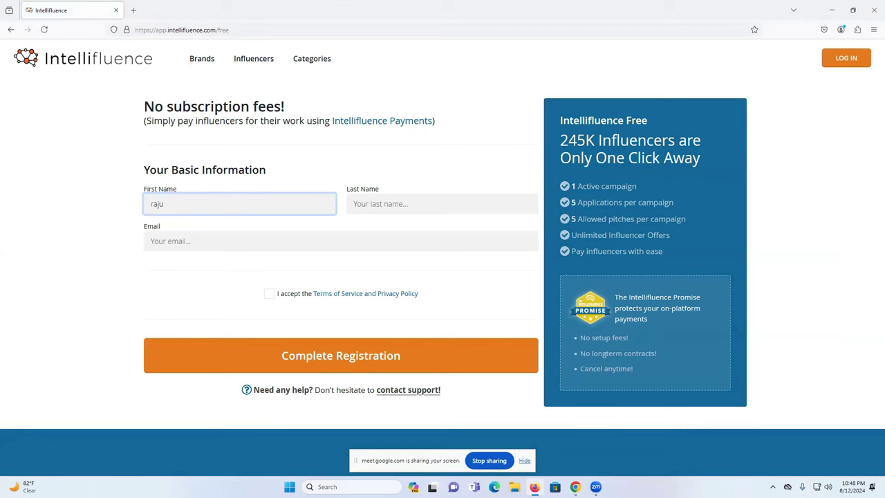
{"action": "left_click", "coordinate": [399, 203]}
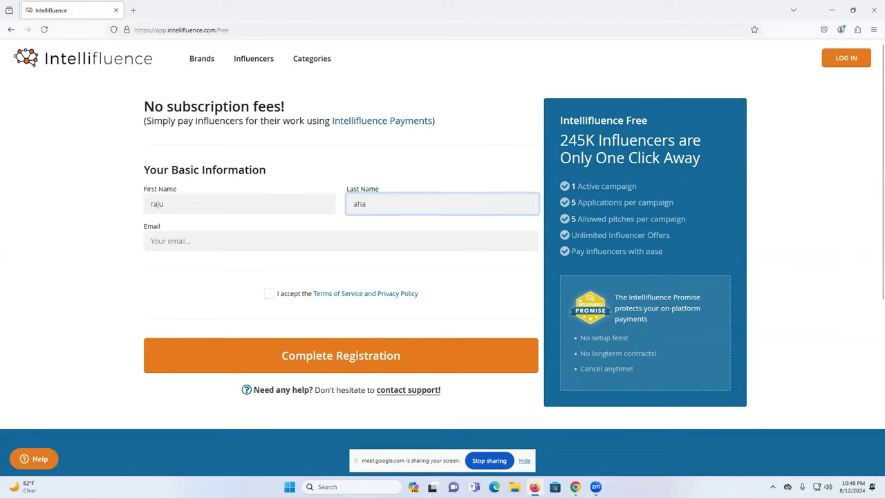
Step: Search 'gamil' in a new Firefox tab to find Gmail
{"action": "left_click", "coordinate": [133, 10]}
{"action": "left_click", "coordinate": [148, 29]}
{"action": "type", "text": "gamil"}
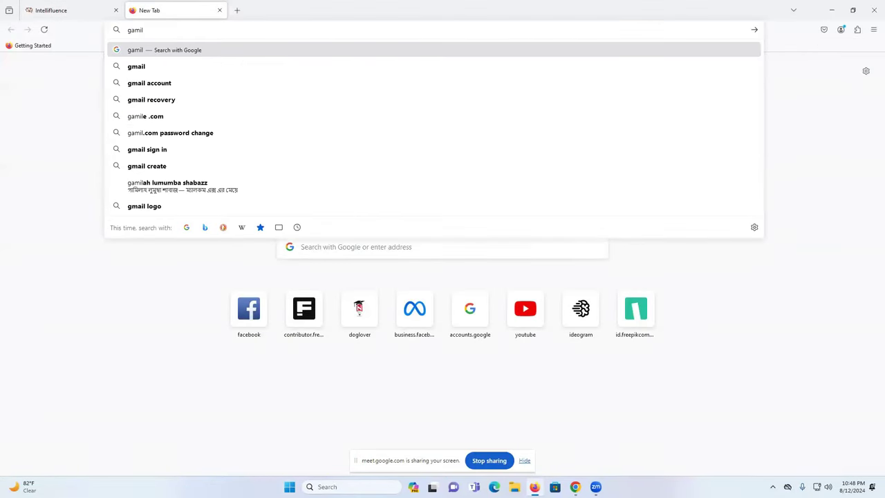
{"action": "key", "text": "Return"}
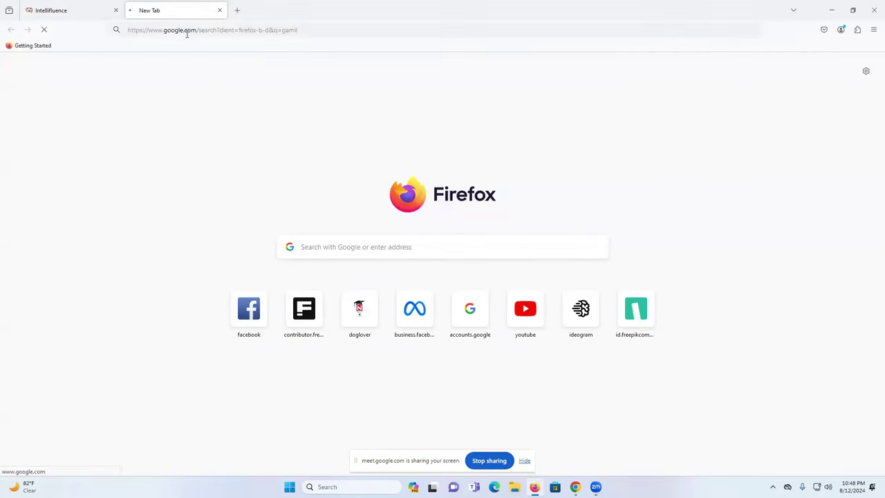
Step: Compare the sign-up form and search tab, then start a new search in Microsoft Edge
{"action": "left_click", "coordinate": [71, 6]}
{"action": "left_click", "coordinate": [135, 6]}
{"action": "left_click", "coordinate": [70, 6]}
{"action": "left_click", "coordinate": [168, 6]}
{"action": "left_click", "coordinate": [81, 5]}
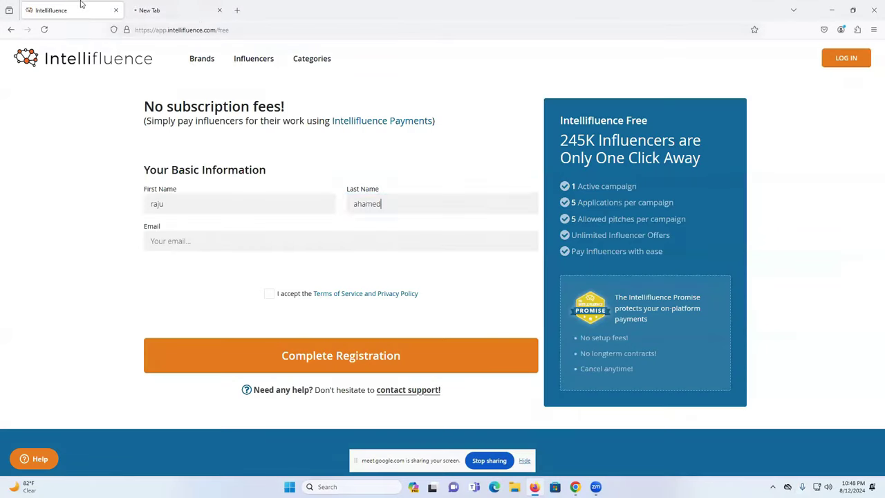
{"action": "left_click", "coordinate": [194, 6]}
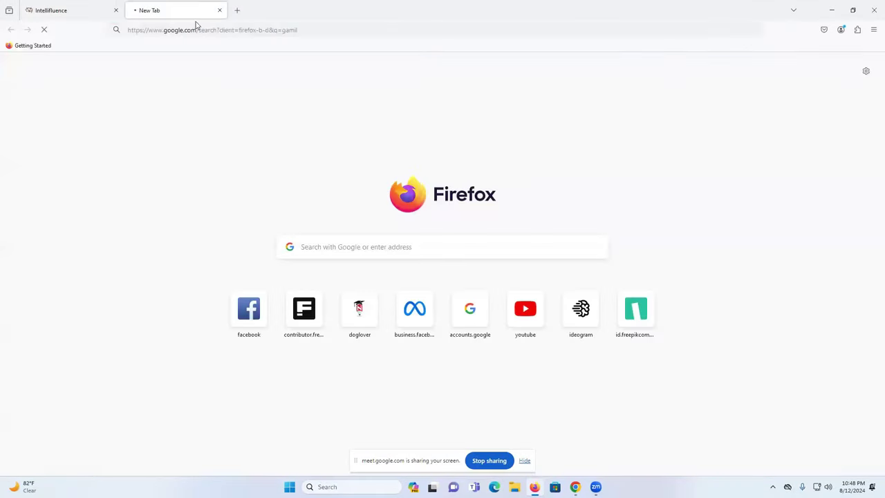
{"action": "left_click", "coordinate": [88, 6]}
{"action": "left_click", "coordinate": [168, 6]}
{"action": "left_click", "coordinate": [495, 487]}
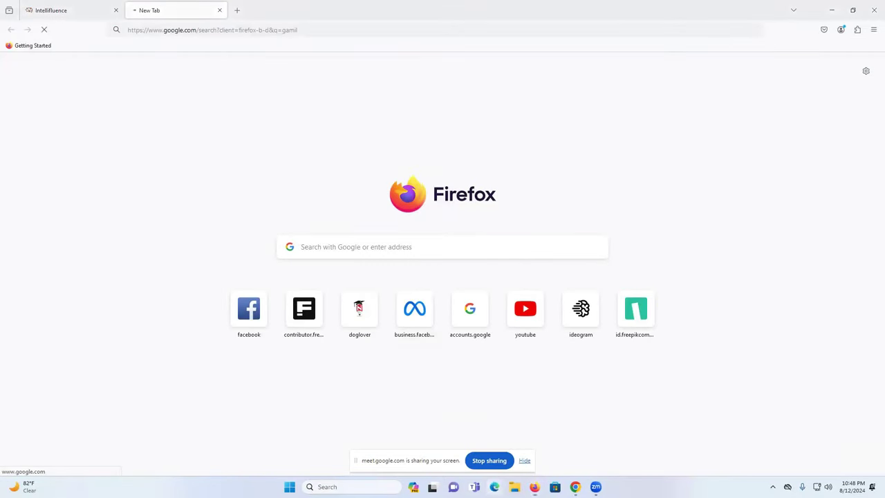
{"action": "left_click", "coordinate": [416, 25]}
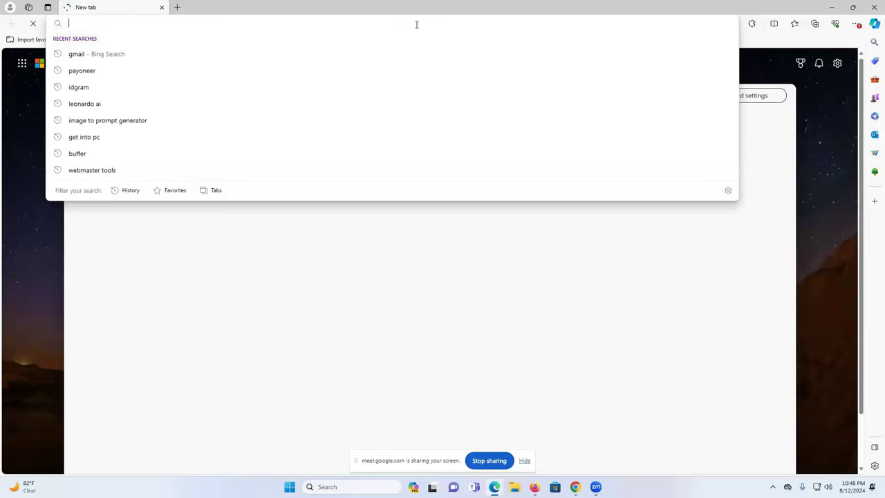
Step: Search 'gmail login' in Bing and open the Gmail inbox, closing the results tab
{"action": "type", "text": "gm"}
{"action": "key", "text": "Return"}
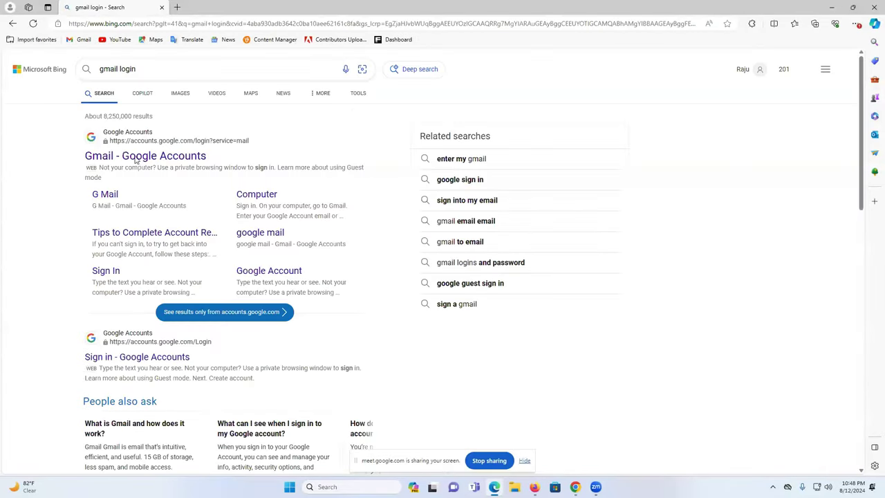
{"action": "left_click", "coordinate": [135, 158]}
{"action": "left_click", "coordinate": [136, 7]}
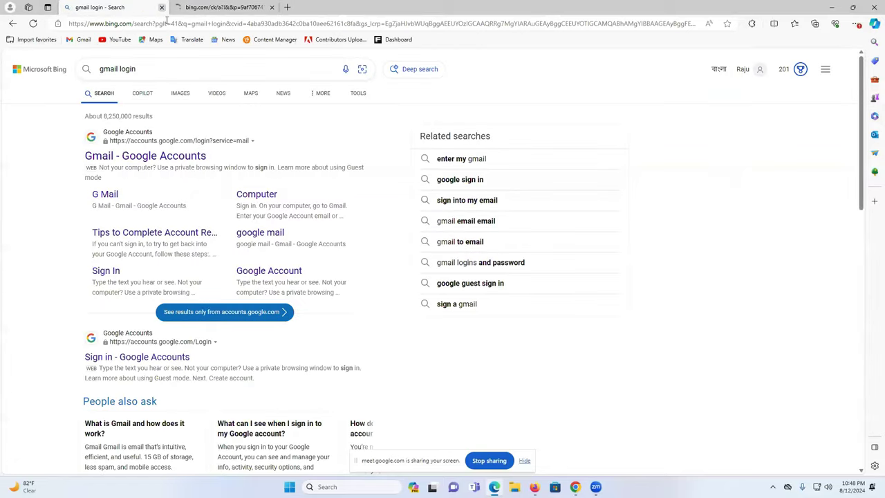
{"action": "left_click", "coordinate": [162, 7]}
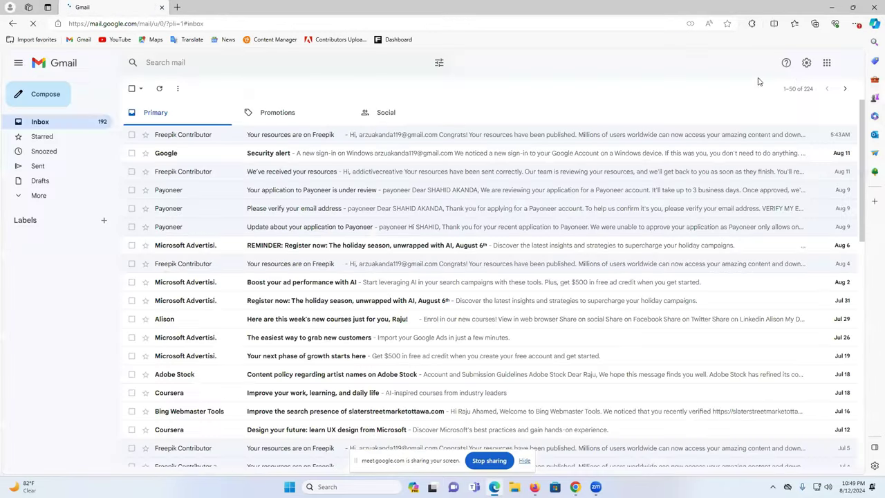
Step: Select the Google account's e-mail address, then return to the Intellifluence sign-up form in Firefox
{"action": "left_click", "coordinate": [849, 66]}
{"action": "triple_click", "coordinate": [728, 96]}
{"action": "key", "text": "ctrl+c"}
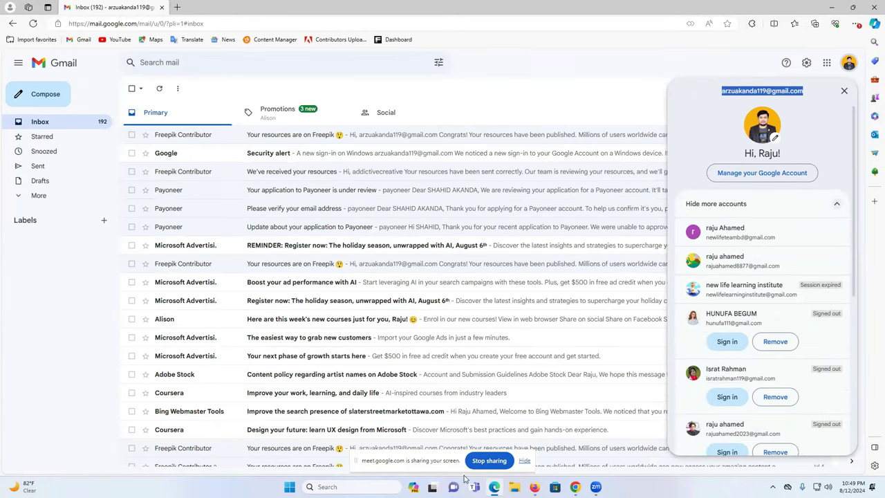
{"action": "left_click", "coordinate": [535, 487]}
{"action": "left_click", "coordinate": [69, 10]}
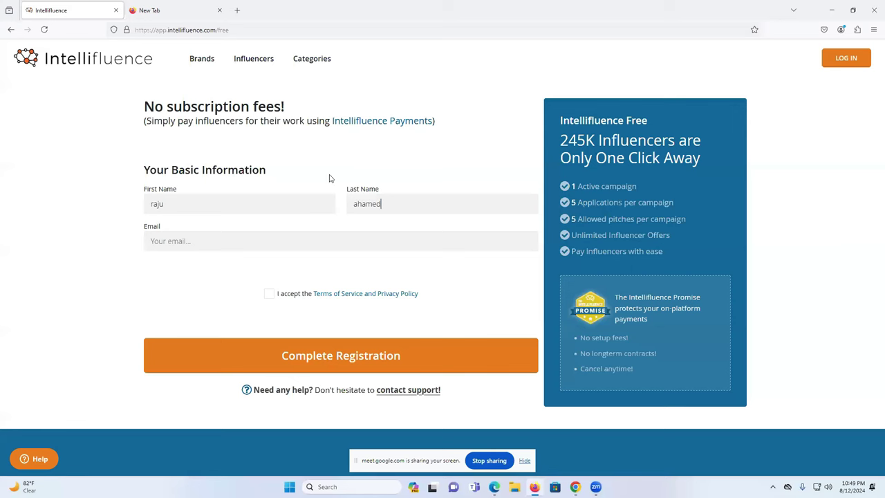
Step: Paste the account e-mail, accept the terms and complete the free registration
{"action": "left_click", "coordinate": [294, 242]}
{"action": "key", "text": "ctrl+v"}
{"action": "left_click", "coordinate": [269, 293]}
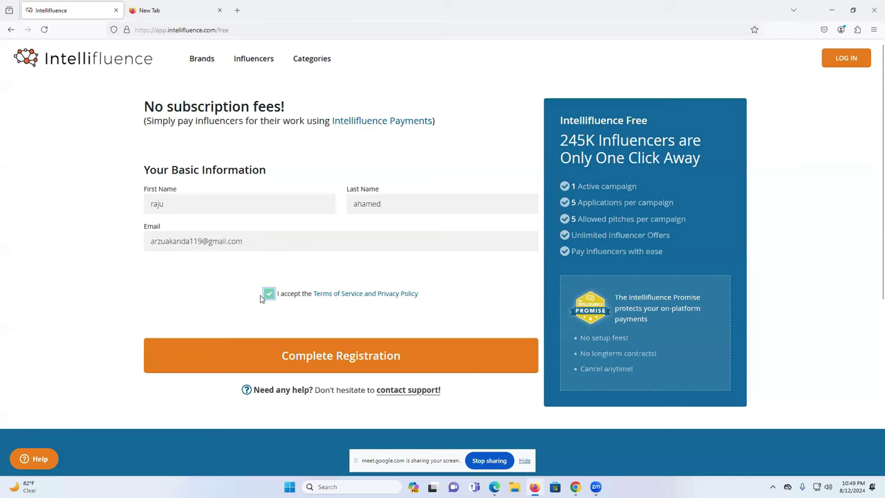
{"action": "left_click", "coordinate": [283, 356]}
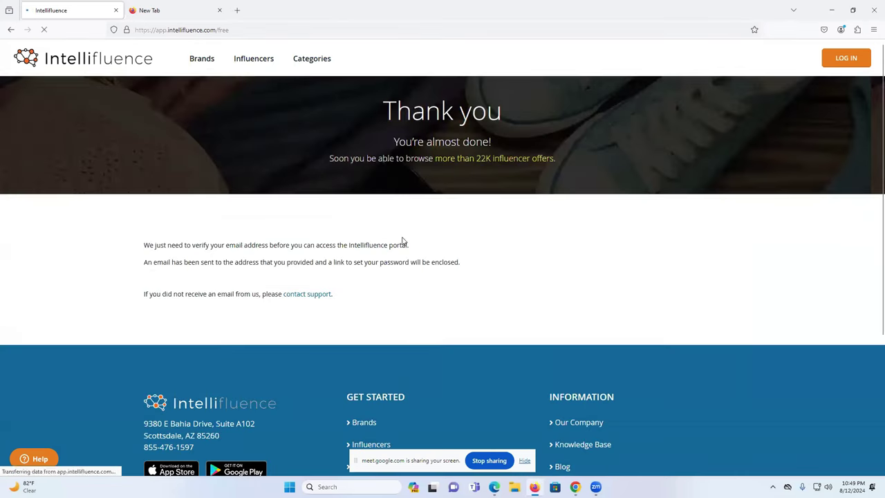
Step: Select the Thank you heading text, then switch over to the Gmail inbox
{"action": "left_click_drag", "start_coordinate": [396, 112], "coordinate": [516, 116]}
{"action": "left_click", "coordinate": [421, 112]}
{"action": "left_click_drag", "start_coordinate": [383, 111], "coordinate": [499, 114]}
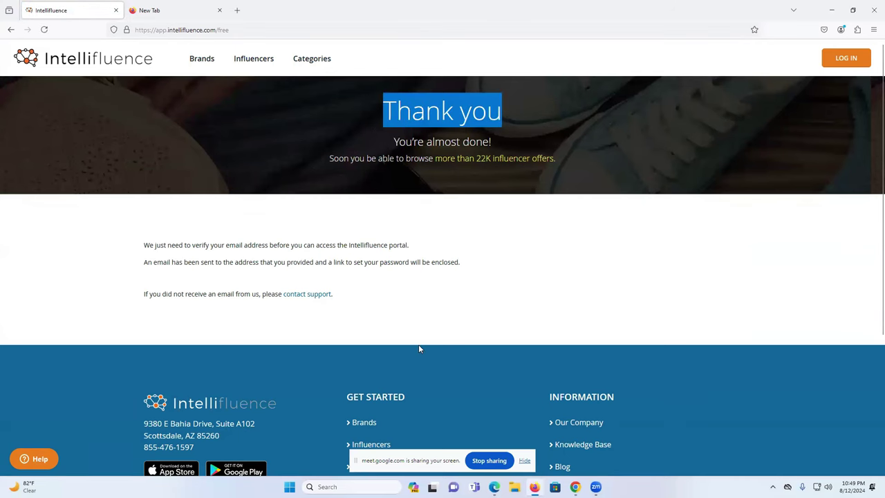
{"action": "key", "text": "alt+Tab"}
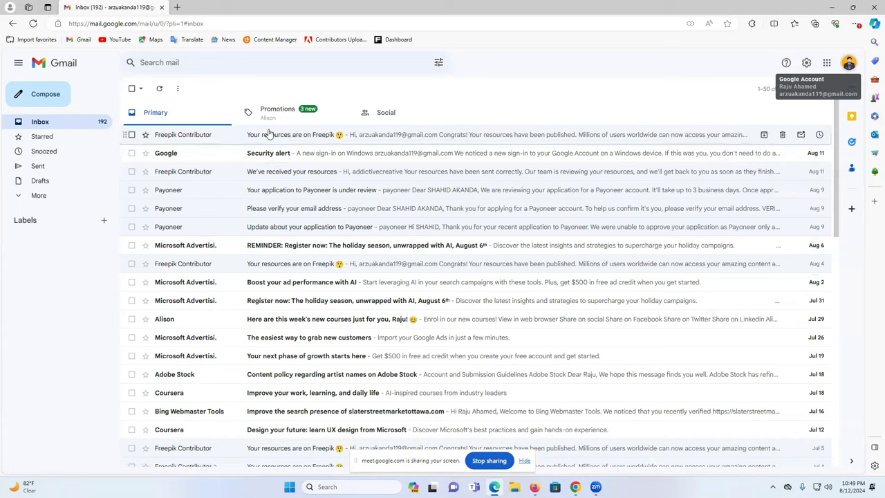
Step: Find the Welcome to Intellifluence email under Primary and follow its Create Password link
{"action": "left_click", "coordinate": [33, 23]}
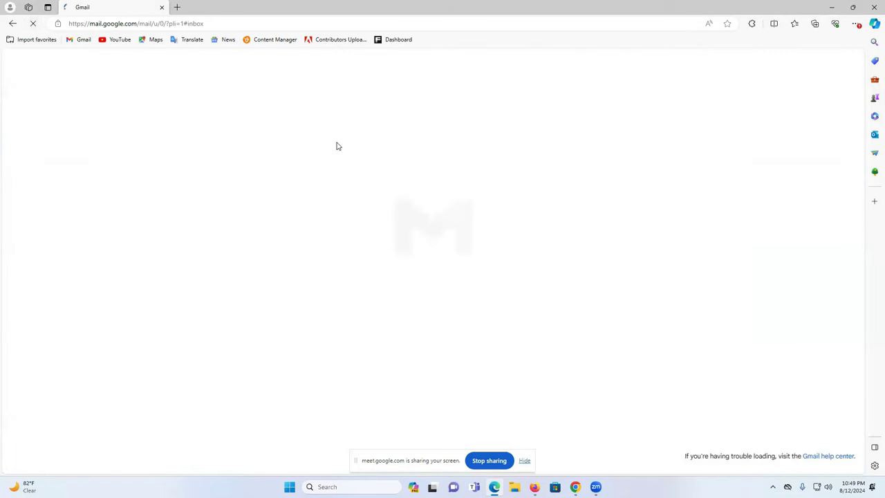
{"action": "left_click", "coordinate": [315, 113]}
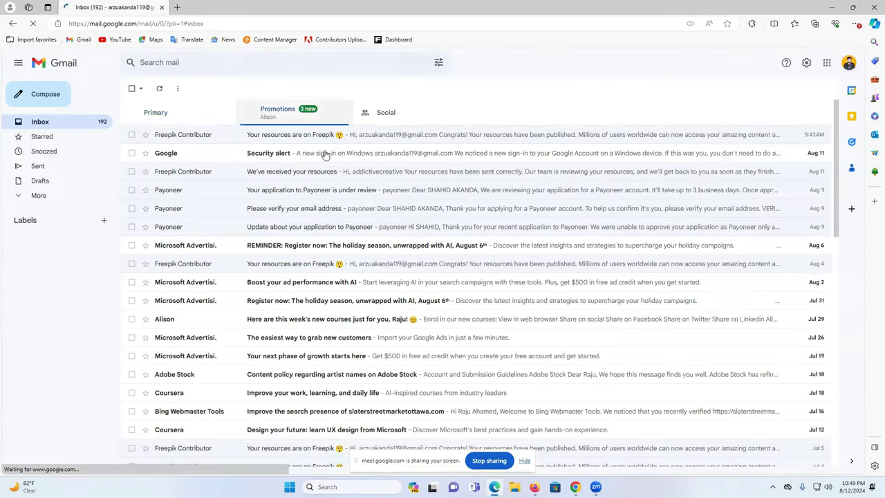
{"action": "left_click", "coordinate": [392, 116]}
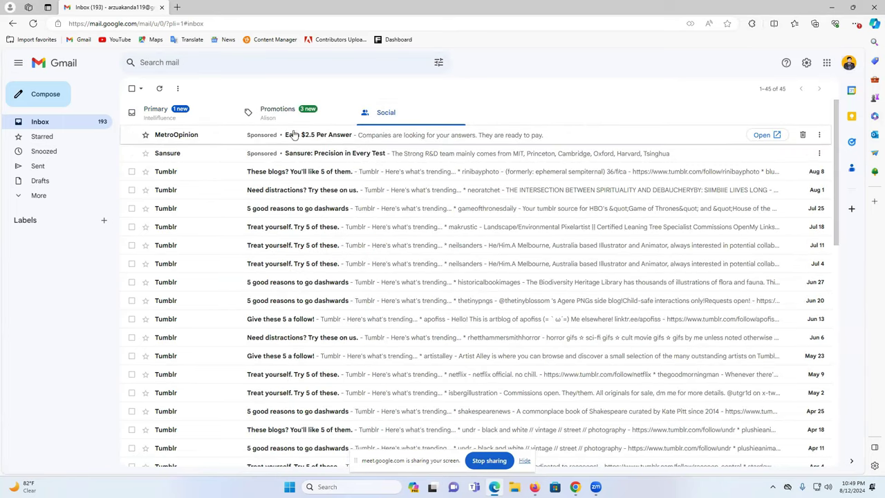
{"action": "left_click", "coordinate": [200, 114]}
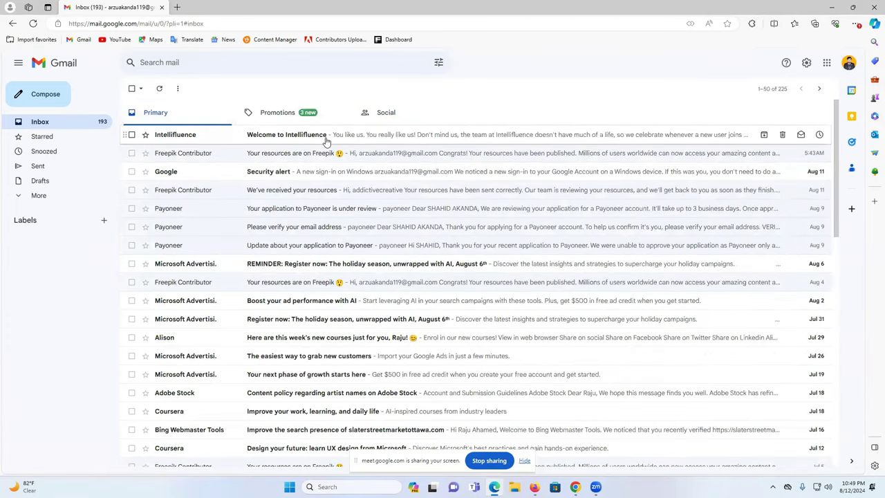
{"action": "left_click", "coordinate": [326, 138]}
{"action": "scroll", "coordinate": [451, 285], "scroll_direction": "down", "scroll_amount": 1}
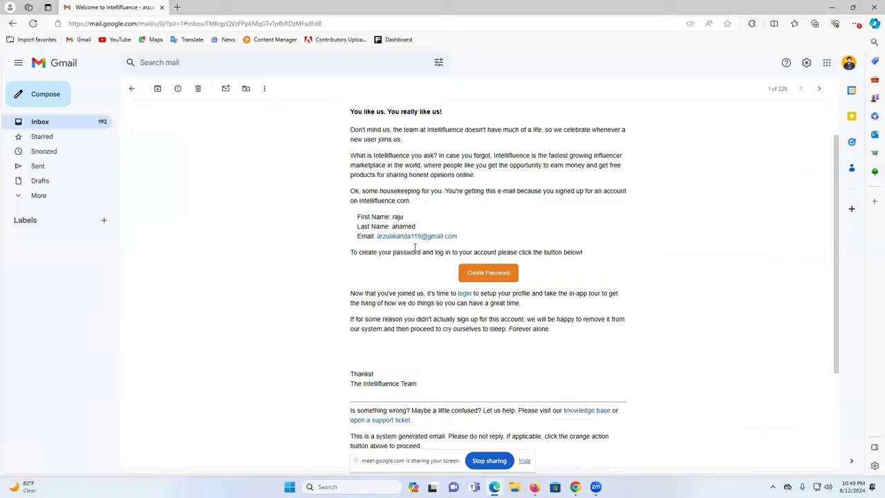
{"action": "left_click", "coordinate": [480, 277]}
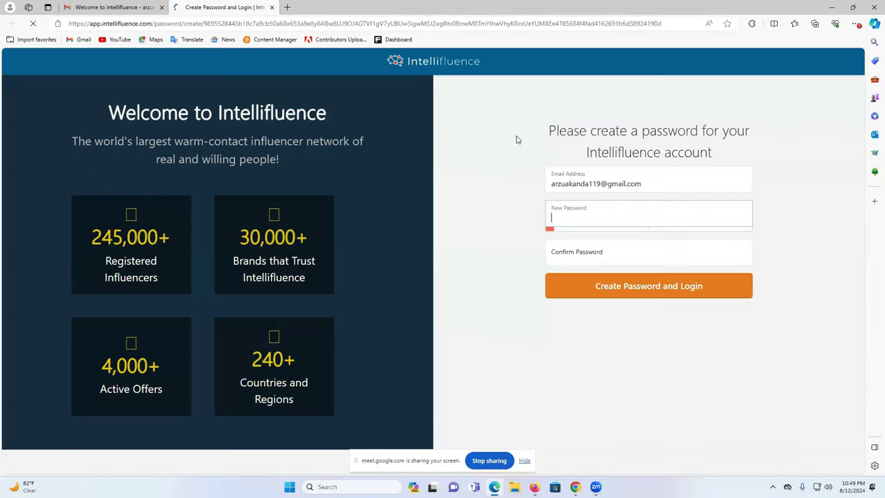
Step: Enter and confirm a new account password, then create it and log in
{"action": "left_click", "coordinate": [571, 215]}
{"action": "type", "text": "•••••"}
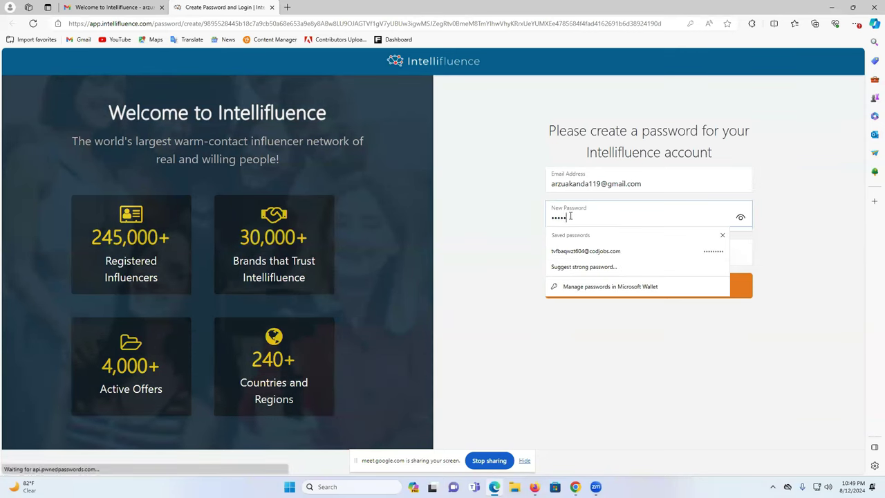
{"action": "type", "text": "••••"}
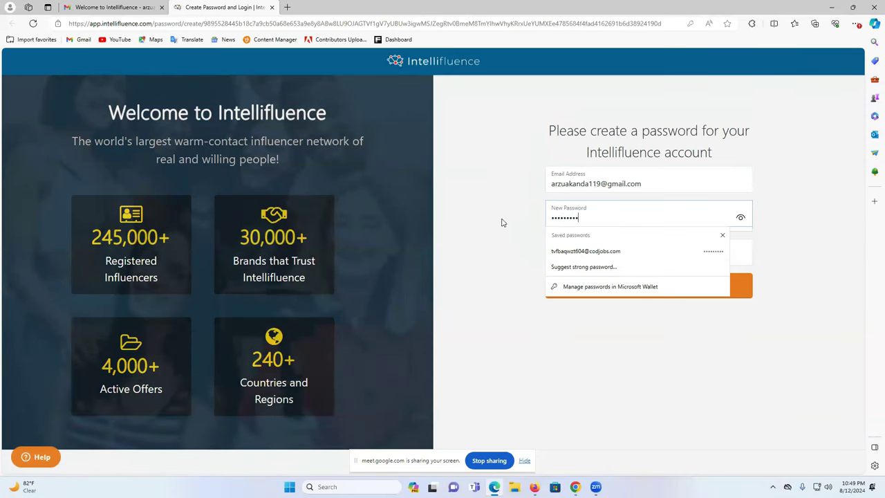
{"action": "left_click", "coordinate": [585, 251]}
{"action": "type", "text": "•"}
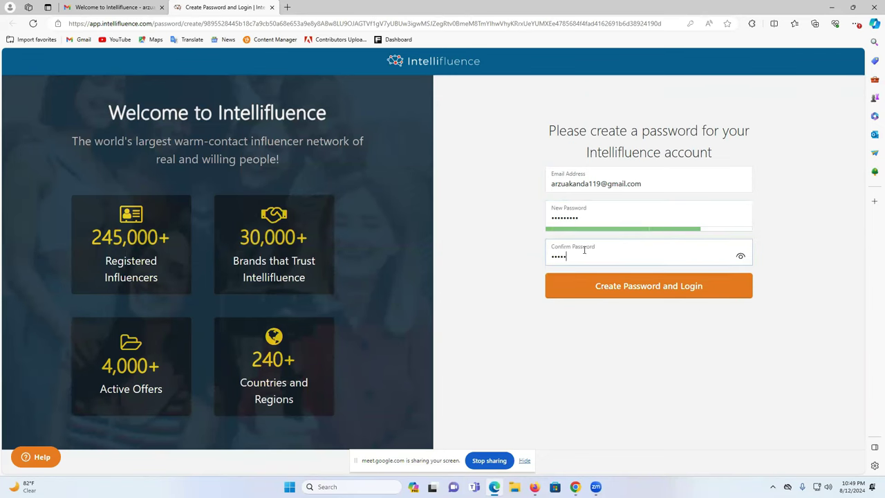
{"action": "type", "text": "••••••••"}
{"action": "left_click", "coordinate": [698, 279]}
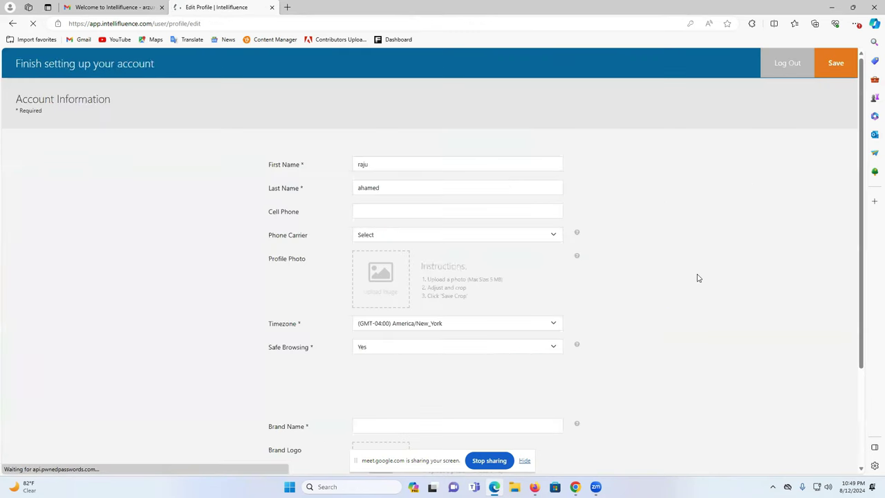
Step: Attempt to save the account profile and start a profile photo upload
{"action": "scroll", "coordinate": [502, 202], "scroll_direction": "down", "scroll_amount": 2}
{"action": "left_click", "coordinate": [835, 64]}
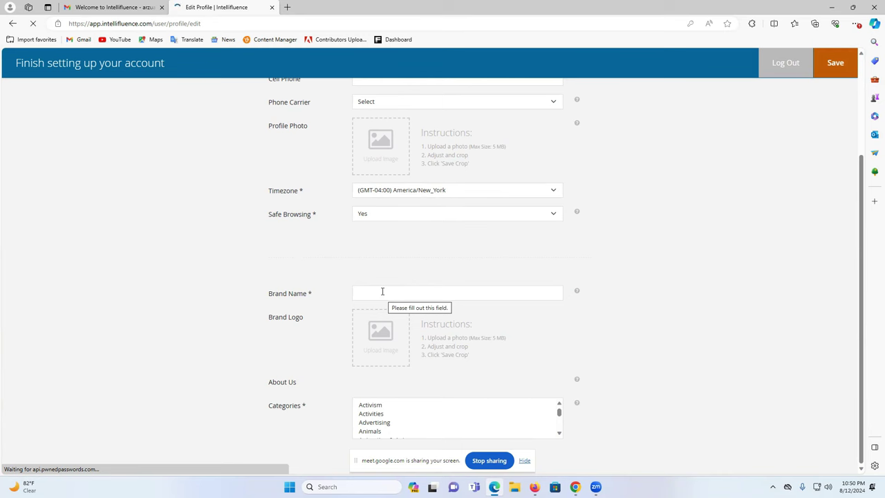
{"action": "left_click", "coordinate": [377, 152]}
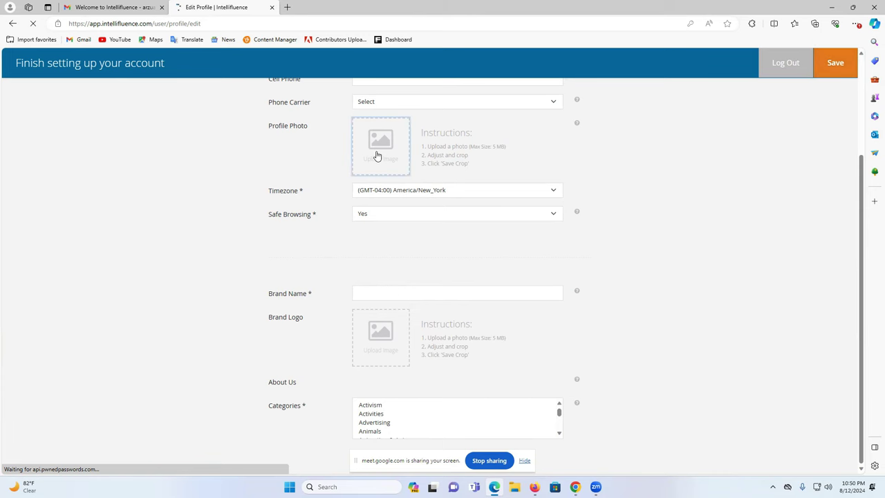
{"action": "scroll", "coordinate": [277, 166], "scroll_direction": "up", "scroll_amount": 2}
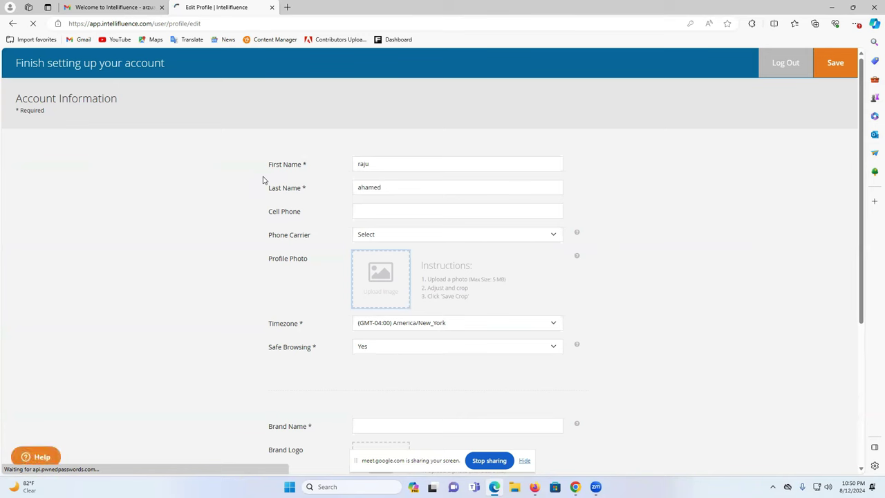
{"action": "scroll", "coordinate": [298, 161], "scroll_direction": "down", "scroll_amount": 3}
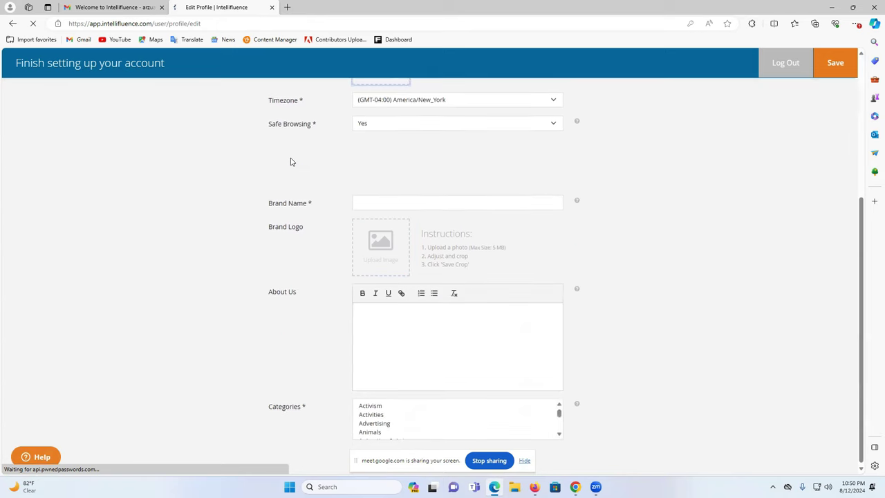
{"action": "scroll", "coordinate": [291, 162], "scroll_direction": "up", "scroll_amount": 2}
{"action": "scroll", "coordinate": [343, 300], "scroll_direction": "down", "scroll_amount": 2}
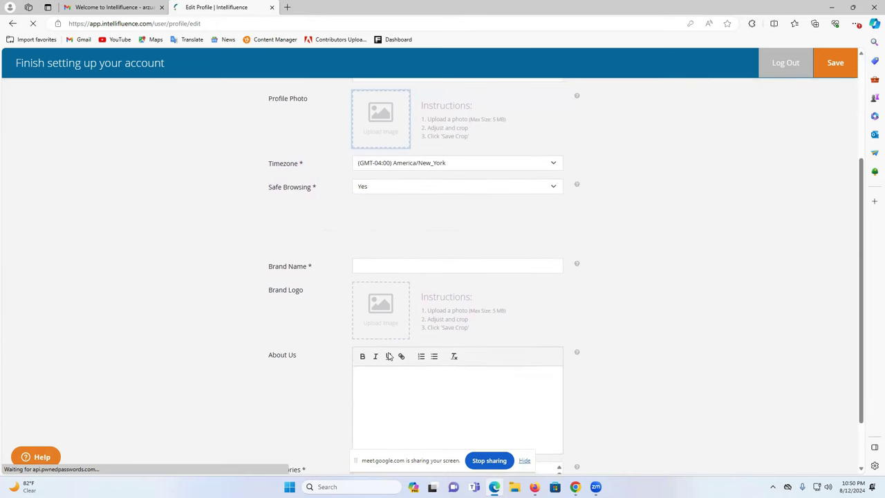
Step: Fill in the brand name and try saving the profile again
{"action": "left_click", "coordinate": [374, 265]}
{"action": "left_click", "coordinate": [371, 304]}
{"action": "scroll", "coordinate": [405, 243], "scroll_direction": "up", "scroll_amount": 3}
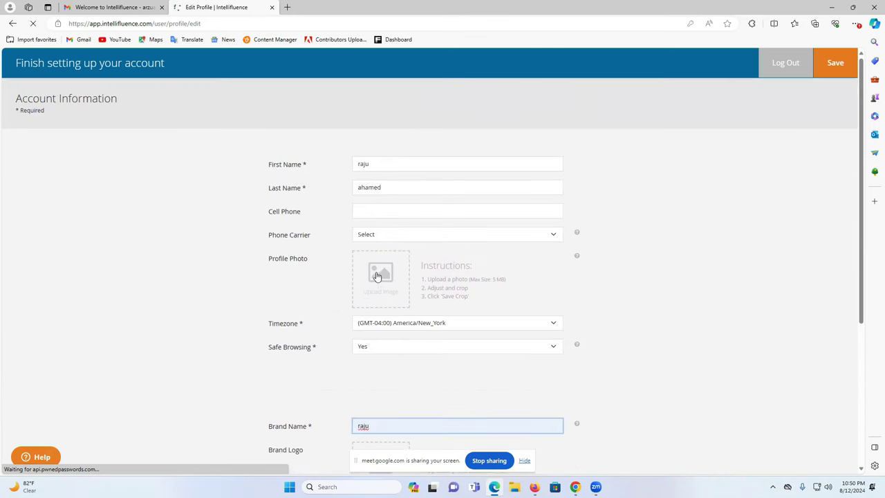
{"action": "left_click", "coordinate": [368, 234]}
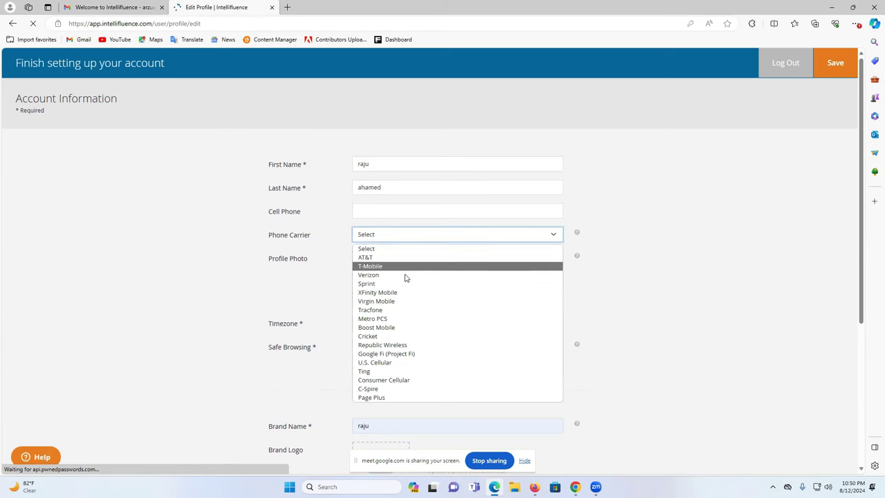
{"action": "left_click", "coordinate": [717, 174]}
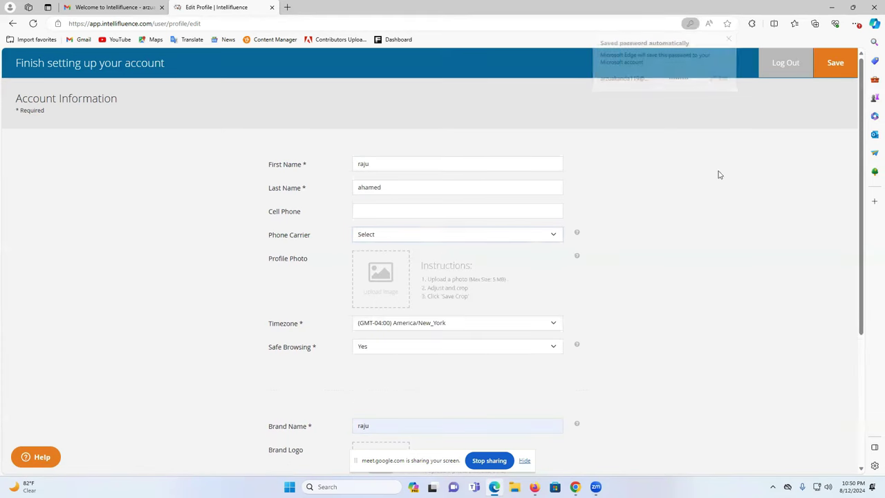
{"action": "left_click", "coordinate": [838, 63]}
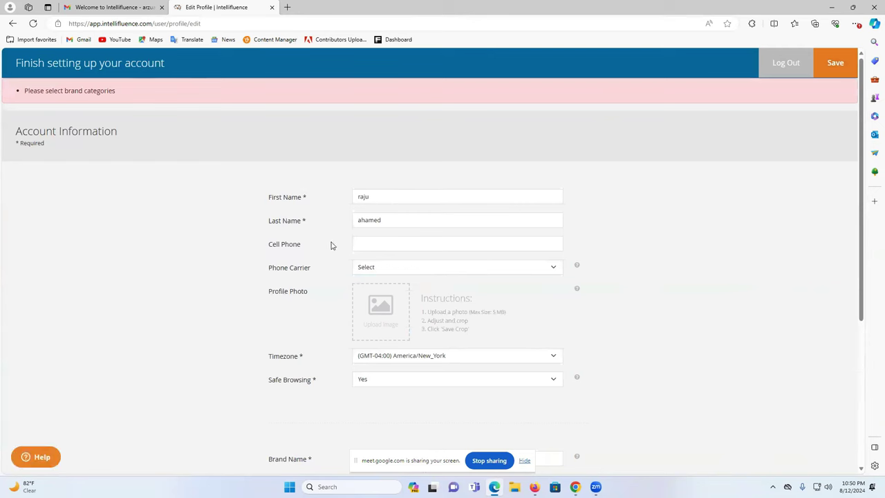
Step: Choose Boost Mobile as phone carrier and autofill the saved name and phone number
{"action": "left_click", "coordinate": [393, 266]}
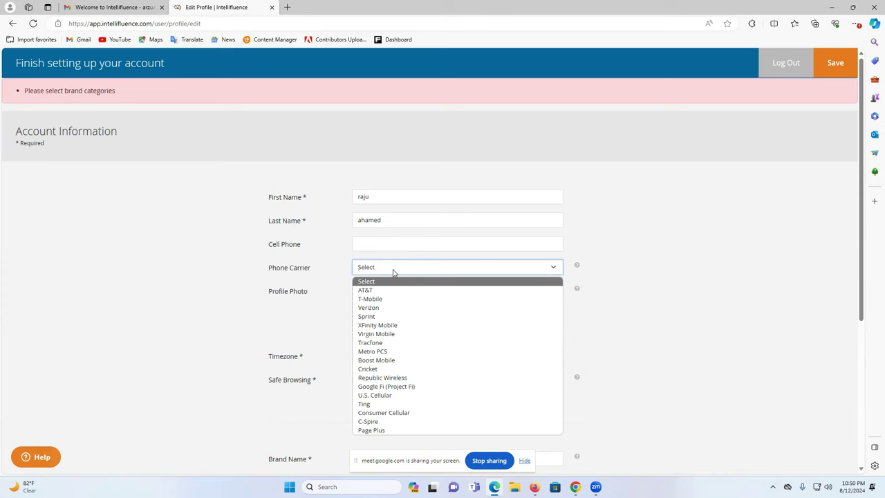
{"action": "left_click", "coordinate": [379, 359]}
{"action": "left_click", "coordinate": [382, 246]}
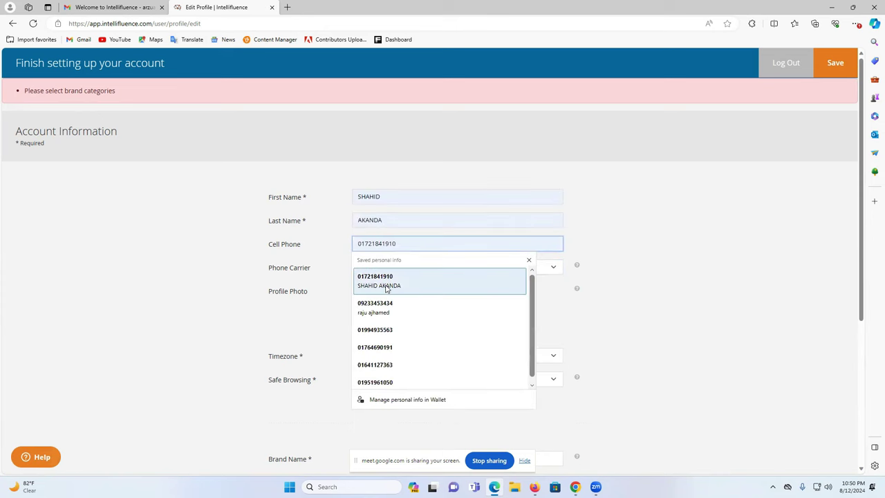
{"action": "left_click", "coordinate": [393, 278]}
{"action": "scroll", "coordinate": [381, 281], "scroll_direction": "down", "scroll_amount": 2}
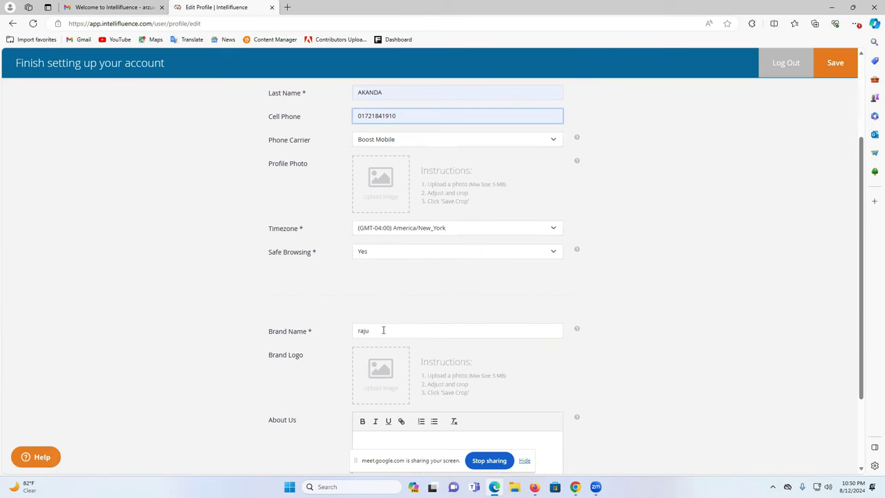
{"action": "scroll", "coordinate": [384, 330], "scroll_direction": "down", "scroll_amount": 2}
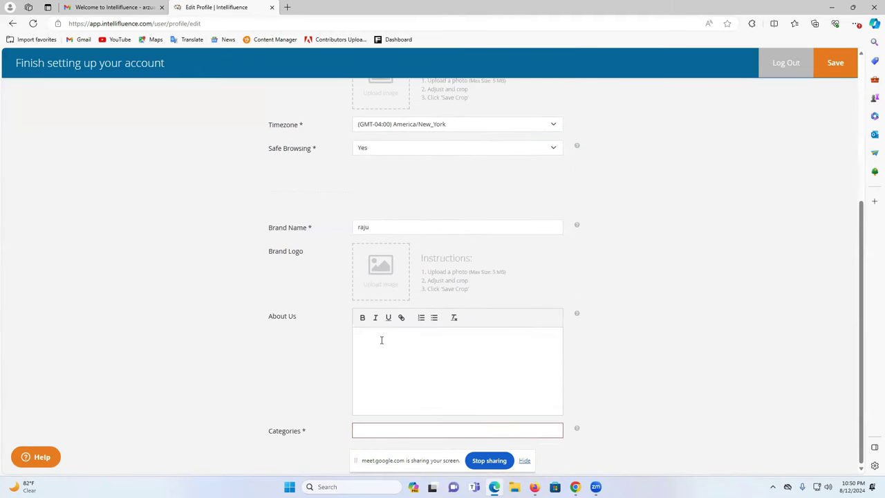
Step: Add Animals as the brand category, save the profile, then close the Edge window
{"action": "left_click", "coordinate": [377, 432]}
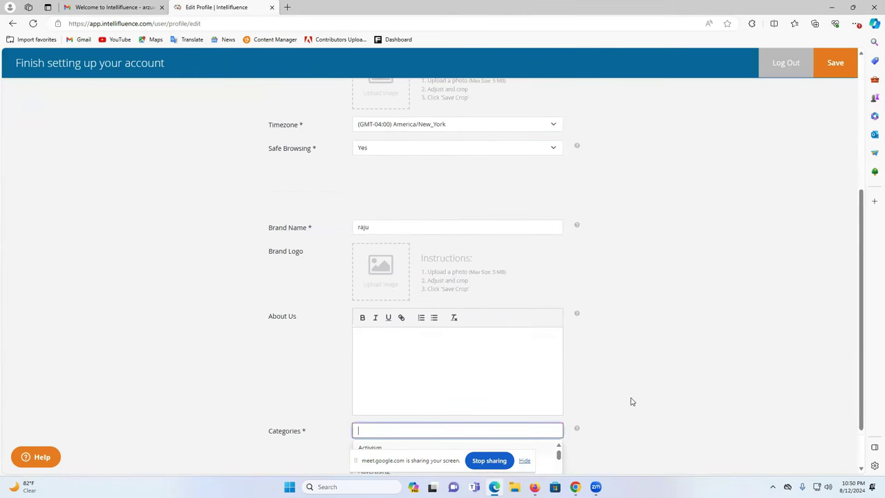
{"action": "scroll", "coordinate": [632, 401], "scroll_direction": "down", "scroll_amount": 1}
{"action": "left_click", "coordinate": [383, 424]}
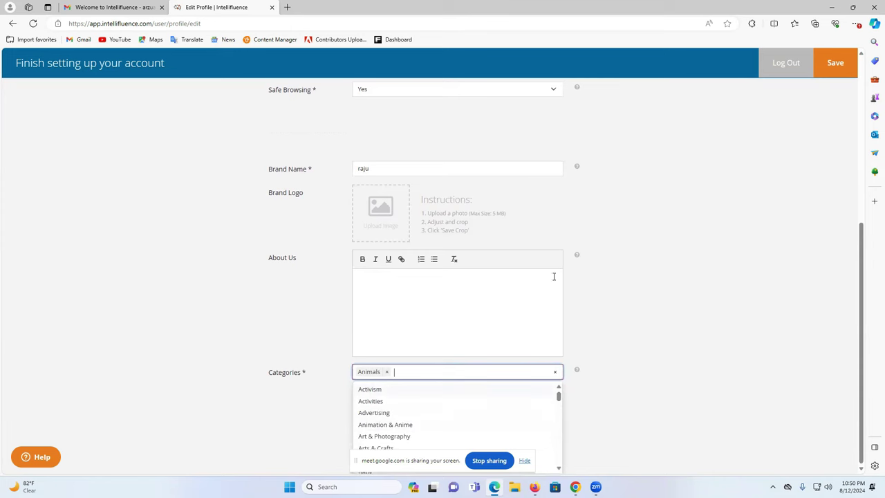
{"action": "left_click", "coordinate": [835, 62]}
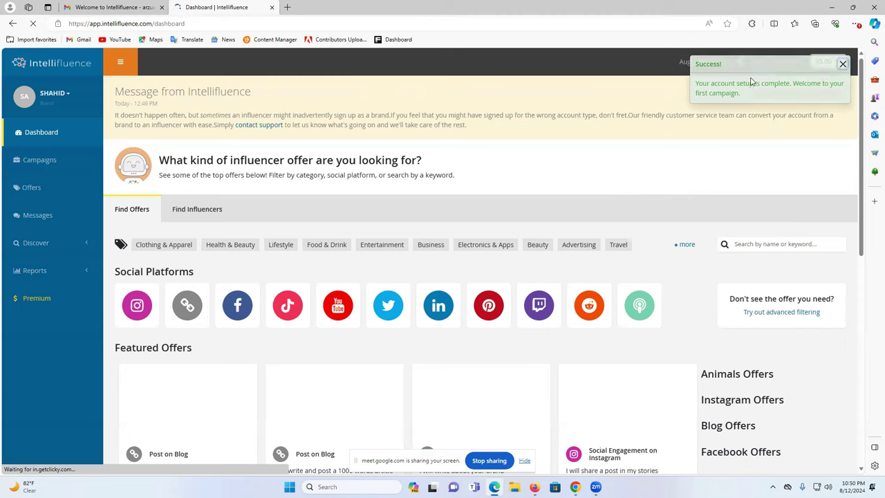
{"action": "scroll", "coordinate": [370, 182], "scroll_direction": "down", "scroll_amount": 4}
{"action": "scroll", "coordinate": [345, 193], "scroll_direction": "down", "scroll_amount": 5}
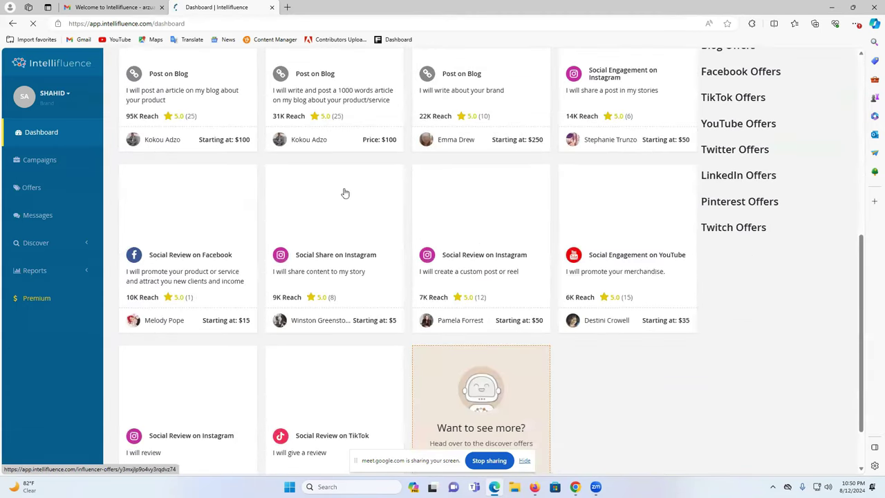
{"action": "scroll", "coordinate": [290, 194], "scroll_direction": "down", "scroll_amount": 4}
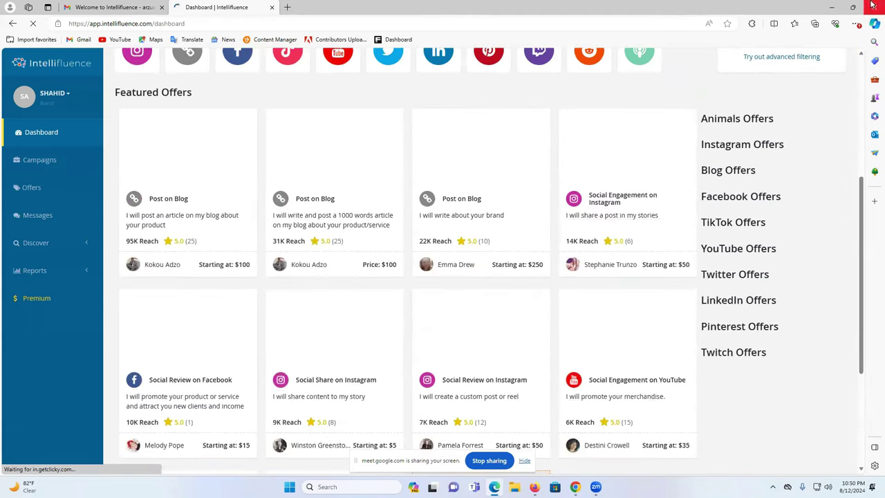
{"action": "left_click", "coordinate": [873, 6]}
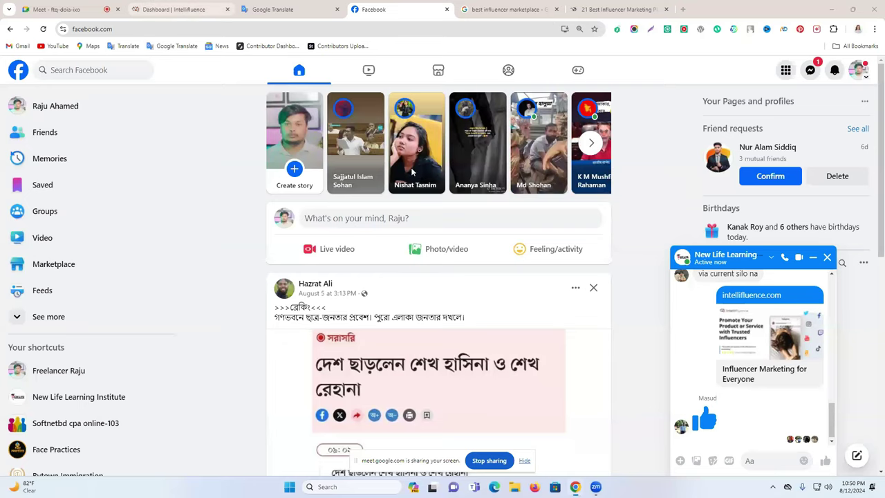
Step: Switch from Facebook to the Intellifluence dashboard tab with Ctrl+2
{"action": "key", "text": "ctrl+2"}
{"action": "scroll", "coordinate": [529, 263], "scroll_direction": "down", "scroll_amount": 3}
{"action": "scroll", "coordinate": [484, 208], "scroll_direction": "up", "scroll_amount": 3}
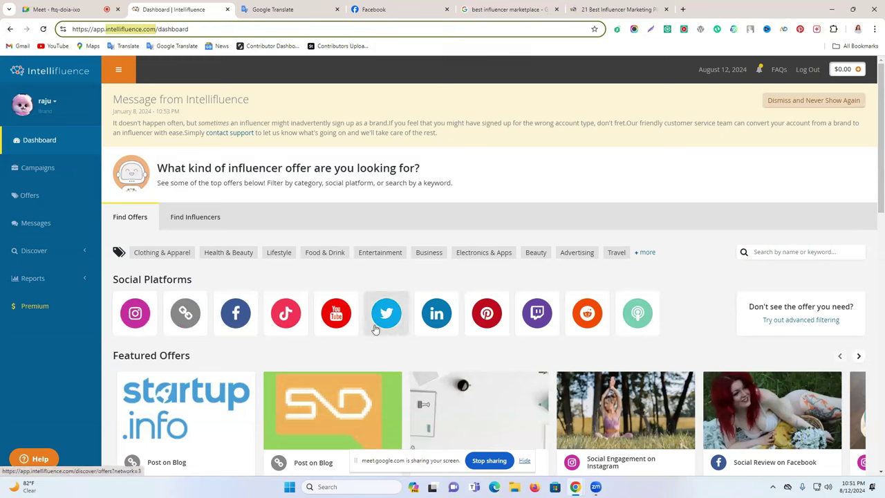
Step: Filter the dashboard's influencer offers to Instagram and scroll through the 6,485 results
{"action": "scroll", "coordinate": [291, 323], "scroll_direction": "down", "scroll_amount": 1}
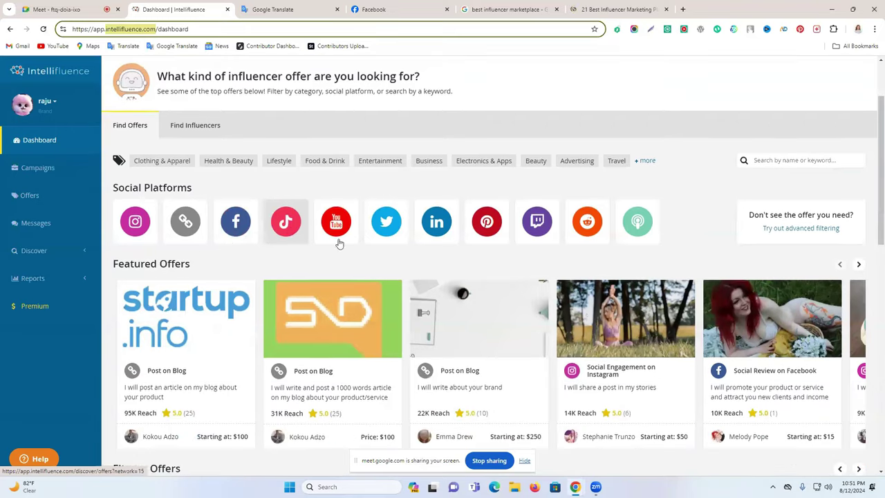
{"action": "scroll", "coordinate": [333, 254], "scroll_direction": "down", "scroll_amount": 1}
{"action": "scroll", "coordinate": [332, 254], "scroll_direction": "up", "scroll_amount": 1}
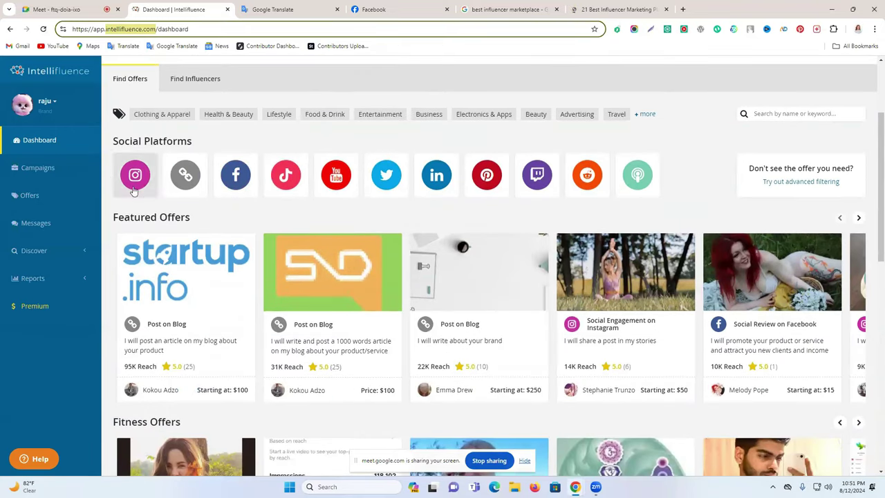
{"action": "left_click", "coordinate": [135, 177]}
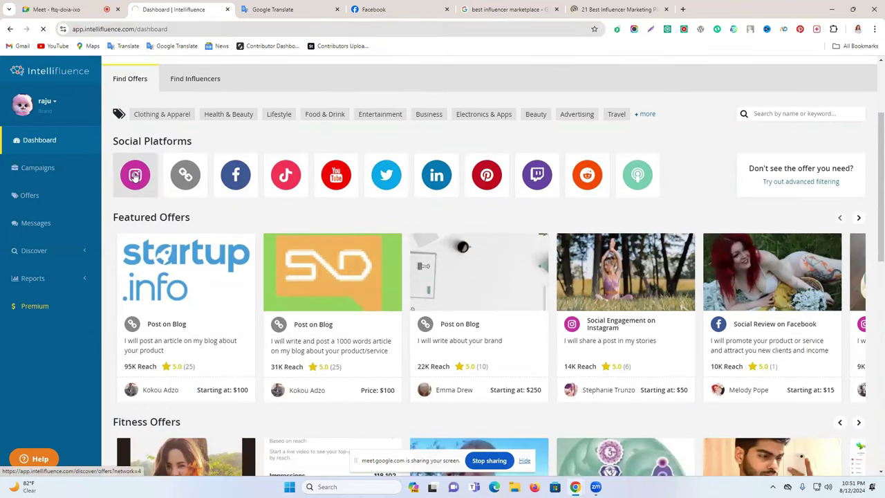
{"action": "scroll", "coordinate": [784, 298], "scroll_direction": "down", "scroll_amount": 2}
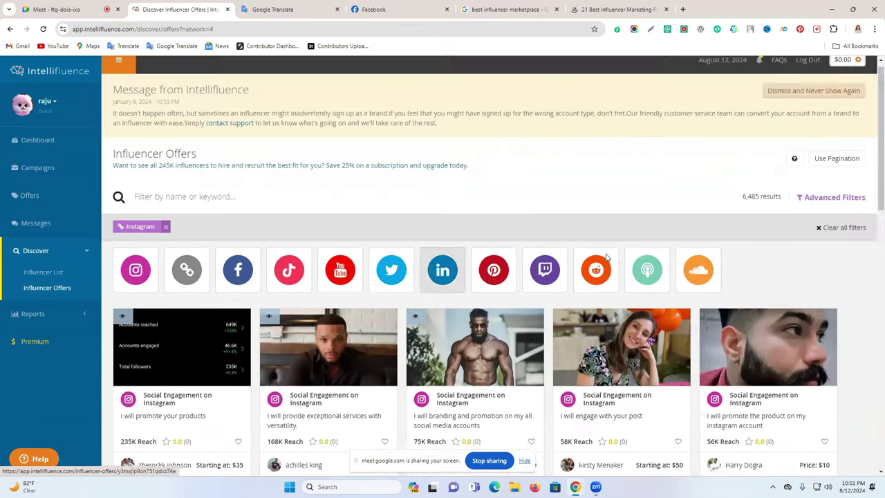
{"action": "scroll", "coordinate": [554, 250], "scroll_direction": "down", "scroll_amount": 3}
{"action": "scroll", "coordinate": [555, 250], "scroll_direction": "up", "scroll_amount": 2}
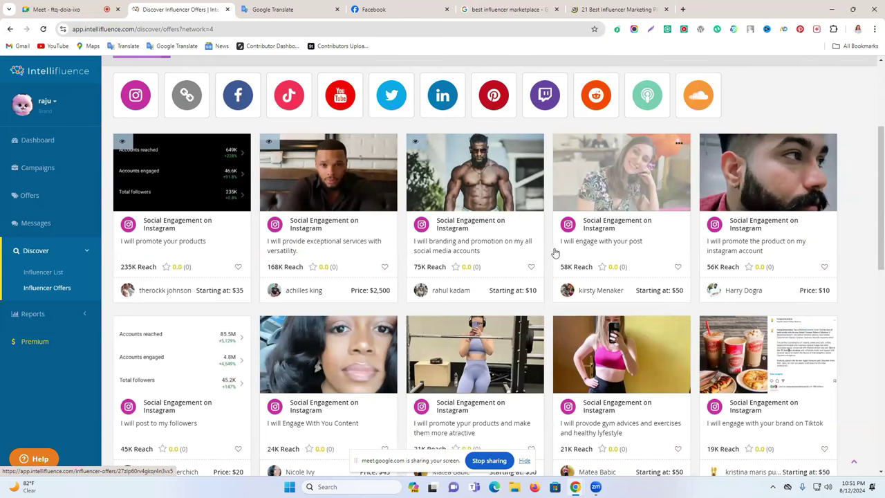
{"action": "scroll", "coordinate": [554, 252], "scroll_direction": "up", "scroll_amount": 3}
{"action": "scroll", "coordinate": [554, 256], "scroll_direction": "down", "scroll_amount": 2}
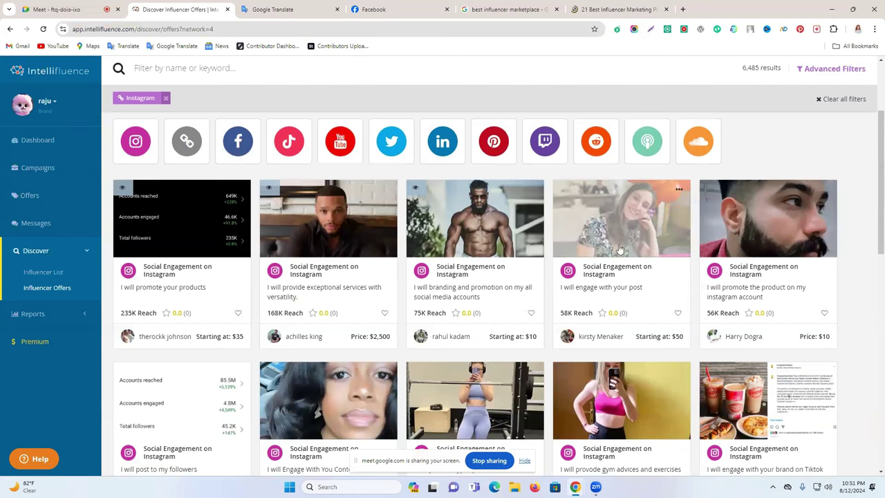
{"action": "scroll", "coordinate": [592, 278], "scroll_direction": "down", "scroll_amount": 7}
{"action": "scroll", "coordinate": [592, 278], "scroll_direction": "down", "scroll_amount": 3}
{"action": "scroll", "coordinate": [503, 233], "scroll_direction": "up", "scroll_amount": 3}
{"action": "scroll", "coordinate": [395, 260], "scroll_direction": "down", "scroll_amount": 5}
{"action": "scroll", "coordinate": [731, 316], "scroll_direction": "up", "scroll_amount": 10}
{"action": "scroll", "coordinate": [761, 270], "scroll_direction": "up", "scroll_amount": 4}
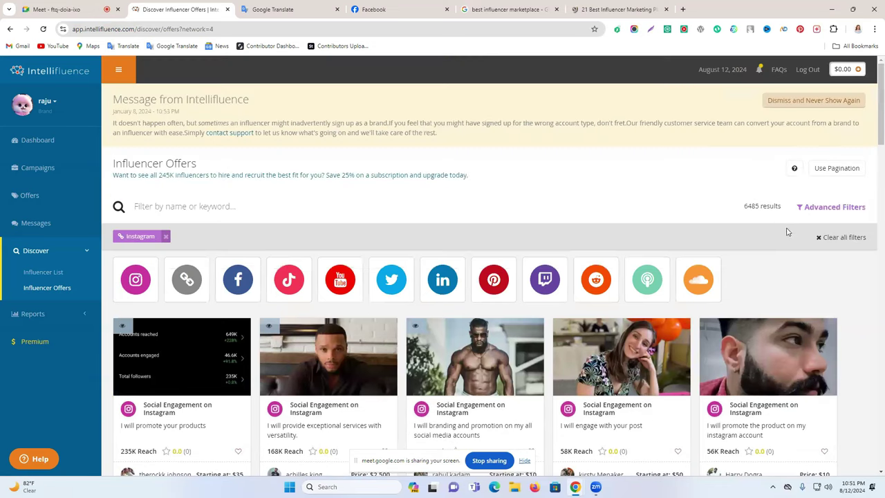
Step: Expand Refine by Offer in Advanced Filters and browse the Categories list without choosing
{"action": "left_click", "coordinate": [821, 211]}
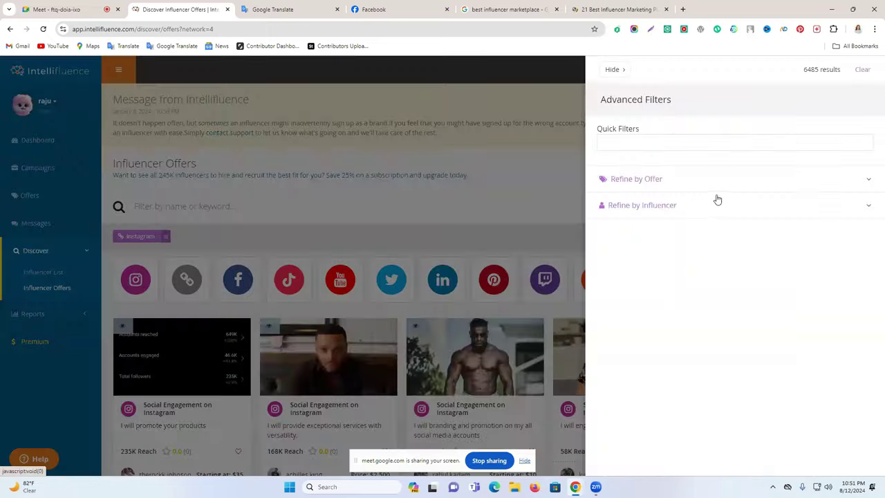
{"action": "left_click", "coordinate": [697, 191]}
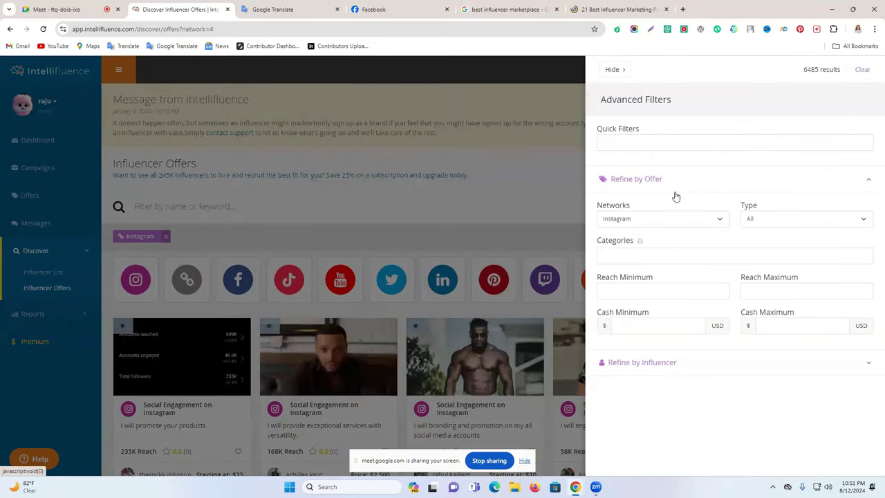
{"action": "left_click", "coordinate": [727, 252]}
{"action": "scroll", "coordinate": [652, 322], "scroll_direction": "down", "scroll_amount": 5}
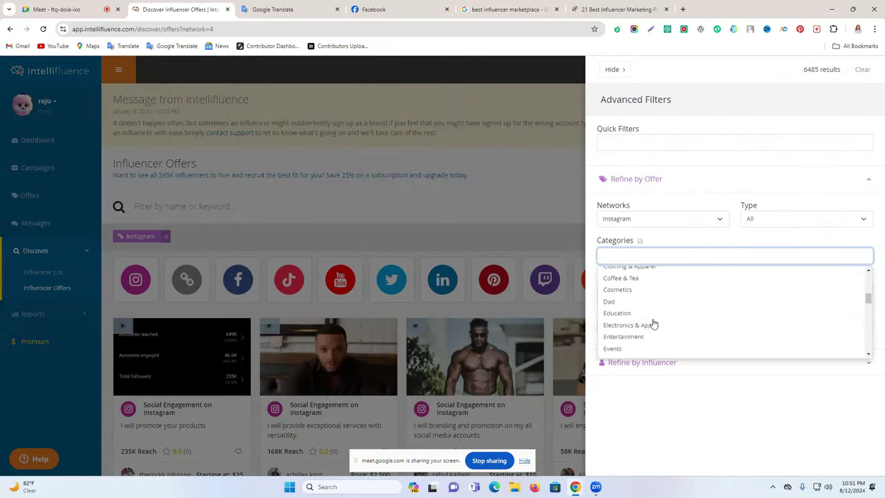
{"action": "scroll", "coordinate": [636, 318], "scroll_direction": "down", "scroll_amount": 4}
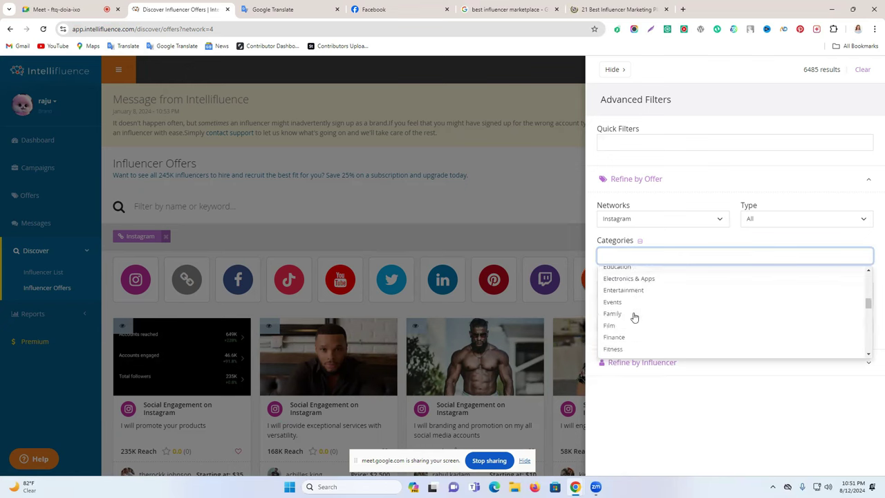
{"action": "scroll", "coordinate": [639, 320], "scroll_direction": "down", "scroll_amount": 6}
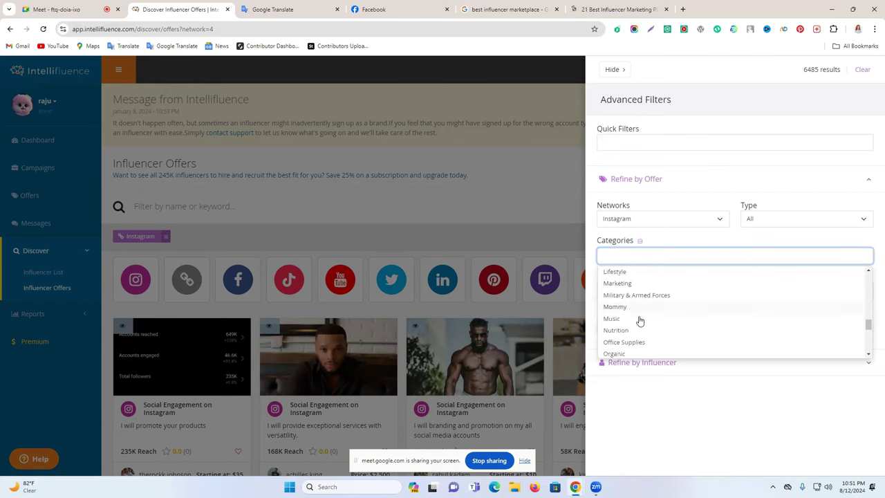
{"action": "scroll", "coordinate": [649, 330], "scroll_direction": "down", "scroll_amount": 4}
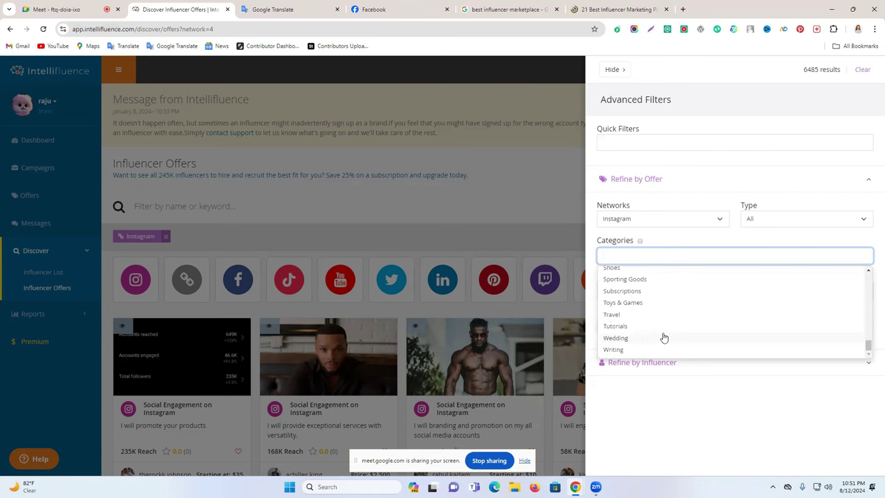
{"action": "scroll", "coordinate": [646, 307], "scroll_direction": "up", "scroll_amount": 8}
{"action": "scroll", "coordinate": [649, 306], "scroll_direction": "up", "scroll_amount": 8}
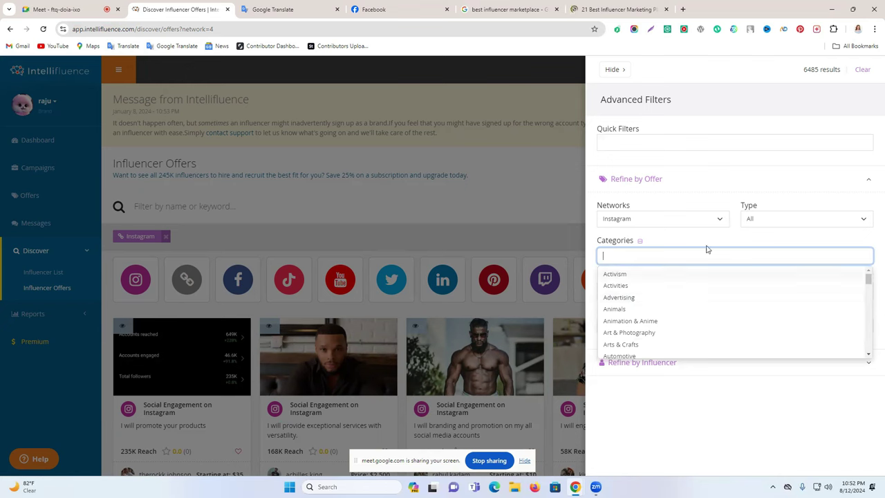
{"action": "left_click", "coordinate": [794, 429]}
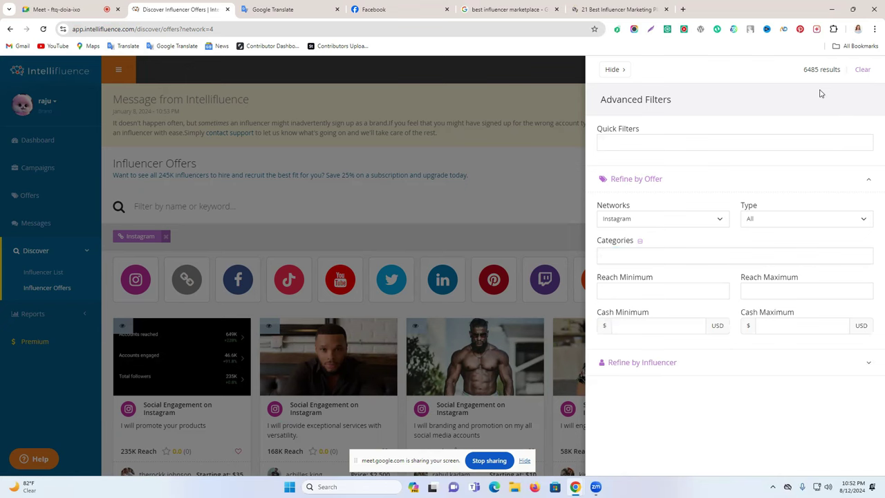
{"action": "left_click", "coordinate": [526, 193]}
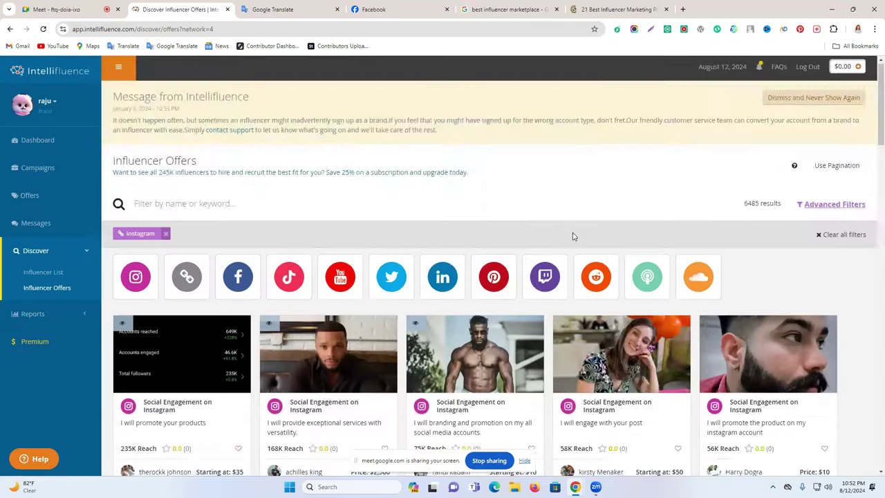
{"action": "scroll", "coordinate": [574, 235], "scroll_direction": "down", "scroll_amount": 3}
{"action": "scroll", "coordinate": [557, 272], "scroll_direction": "down", "scroll_amount": 4}
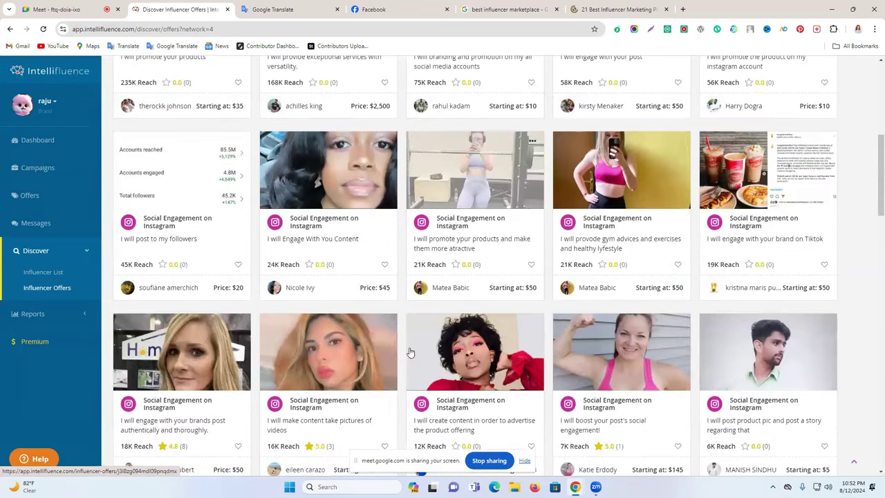
{"action": "scroll", "coordinate": [573, 258], "scroll_direction": "down", "scroll_amount": 4}
{"action": "scroll", "coordinate": [457, 278], "scroll_direction": "up", "scroll_amount": 4}
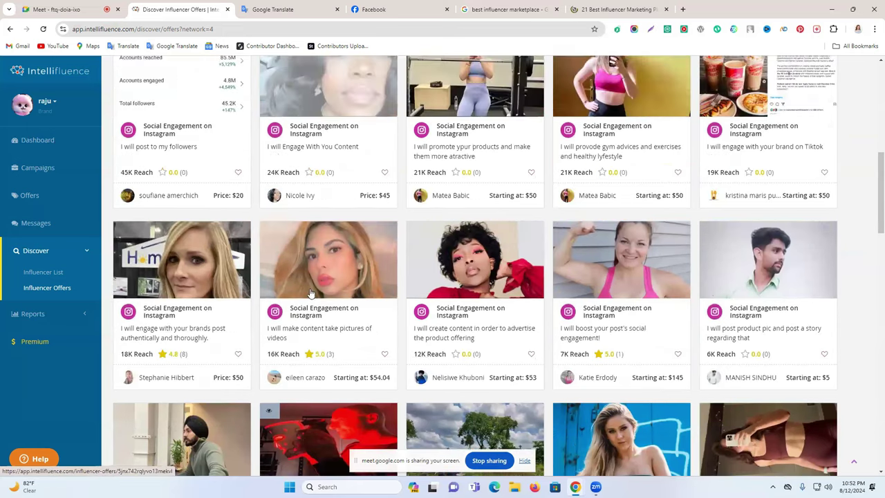
{"action": "scroll", "coordinate": [535, 242], "scroll_direction": "down", "scroll_amount": 4}
{"action": "scroll", "coordinate": [535, 242], "scroll_direction": "down", "scroll_amount": 3}
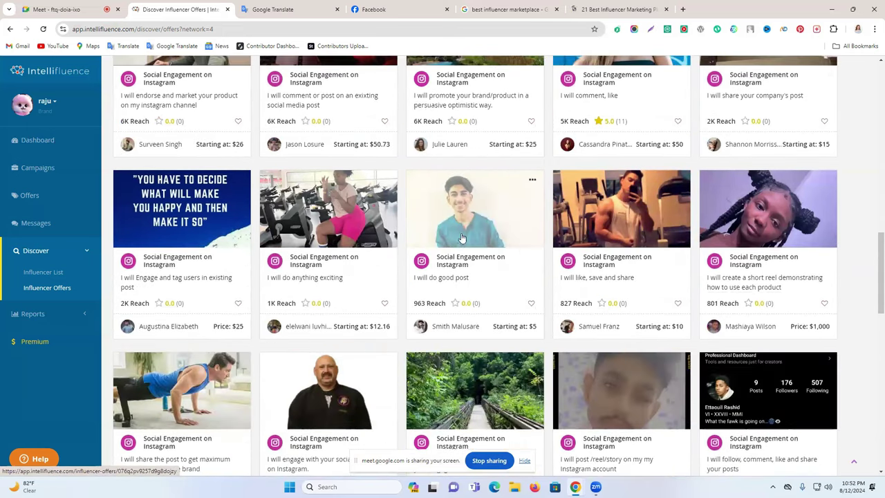
{"action": "scroll", "coordinate": [647, 298], "scroll_direction": "down", "scroll_amount": 4}
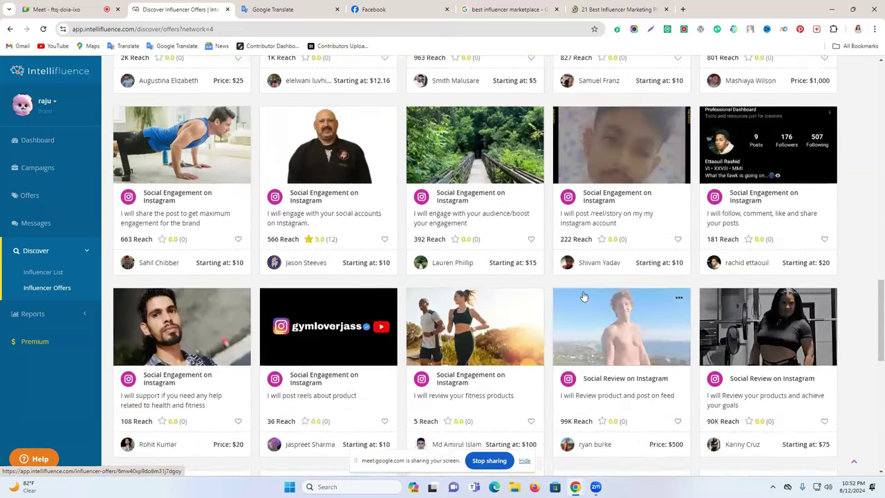
{"action": "scroll", "coordinate": [603, 259], "scroll_direction": "up", "scroll_amount": 3}
{"action": "scroll", "coordinate": [618, 311], "scroll_direction": "up", "scroll_amount": 10}
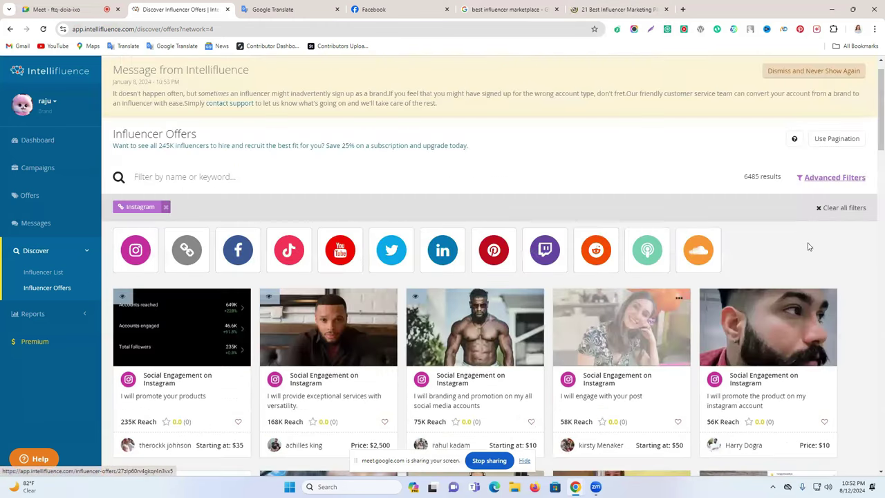
{"action": "scroll", "coordinate": [820, 221], "scroll_direction": "up", "scroll_amount": 1}
{"action": "left_click", "coordinate": [830, 206]}
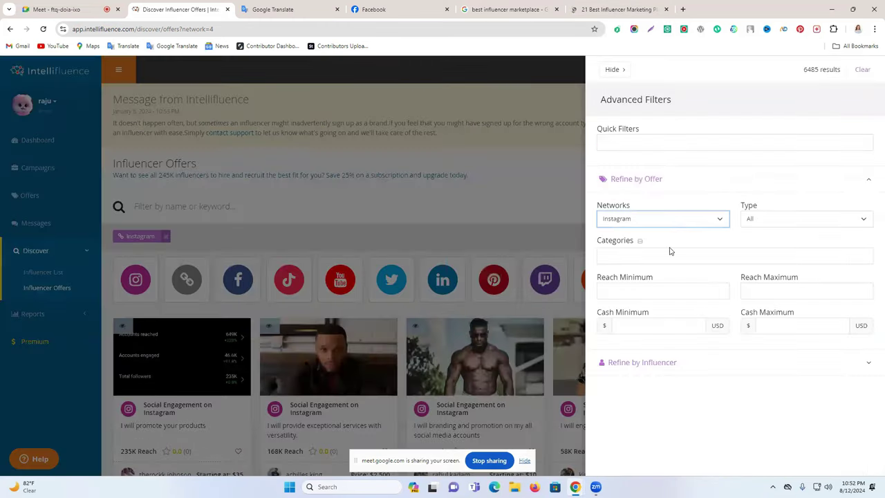
Step: Select the Fitness category, narrowing the Instagram offers to 705 results
{"action": "left_click", "coordinate": [656, 260]}
{"action": "scroll", "coordinate": [662, 318], "scroll_direction": "down", "scroll_amount": 2}
{"action": "scroll", "coordinate": [663, 318], "scroll_direction": "down", "scroll_amount": 6}
{"action": "scroll", "coordinate": [661, 316], "scroll_direction": "down", "scroll_amount": 5}
{"action": "scroll", "coordinate": [661, 316], "scroll_direction": "up", "scroll_amount": 5}
{"action": "scroll", "coordinate": [660, 316], "scroll_direction": "up", "scroll_amount": 5}
{"action": "scroll", "coordinate": [659, 316], "scroll_direction": "up", "scroll_amount": 1}
{"action": "scroll", "coordinate": [649, 315], "scroll_direction": "up", "scroll_amount": 2}
{"action": "scroll", "coordinate": [650, 327], "scroll_direction": "down", "scroll_amount": 1}
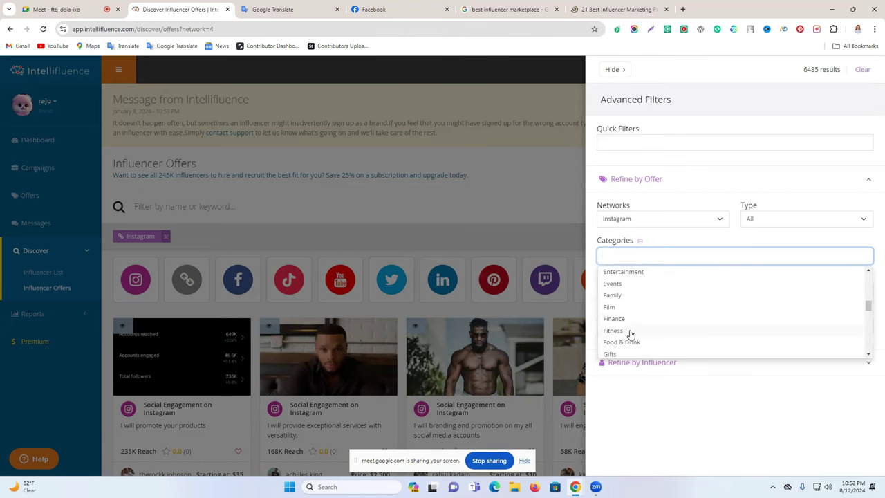
{"action": "left_click", "coordinate": [630, 332]}
{"action": "left_click", "coordinate": [542, 193]}
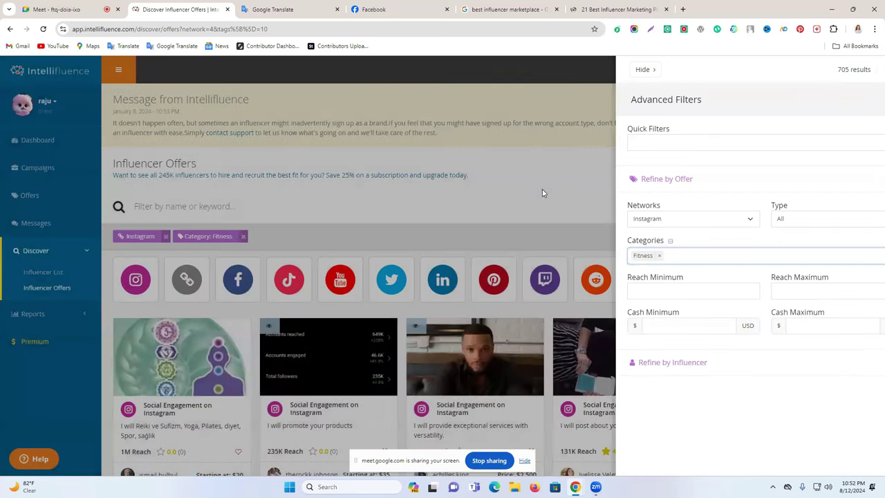
Step: Scroll the Fitness results, then switch to the '21 Best Influencer Marketing' article tab
{"action": "scroll", "coordinate": [640, 249], "scroll_direction": "down", "scroll_amount": 8}
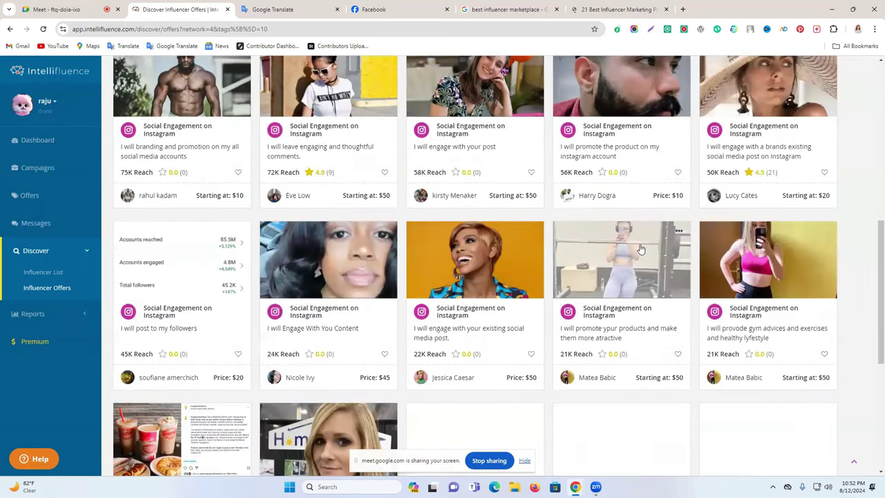
{"action": "scroll", "coordinate": [580, 278], "scroll_direction": "up", "scroll_amount": 3}
{"action": "left_click", "coordinate": [672, 8]}
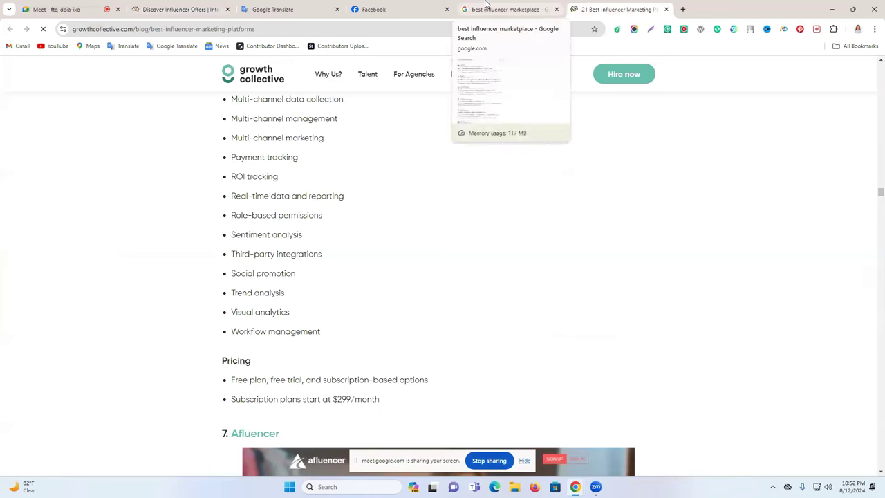
Step: Revisit the Intellifluence offers' advanced filters, leaving the offer type at All
{"action": "left_click", "coordinate": [681, 9]}
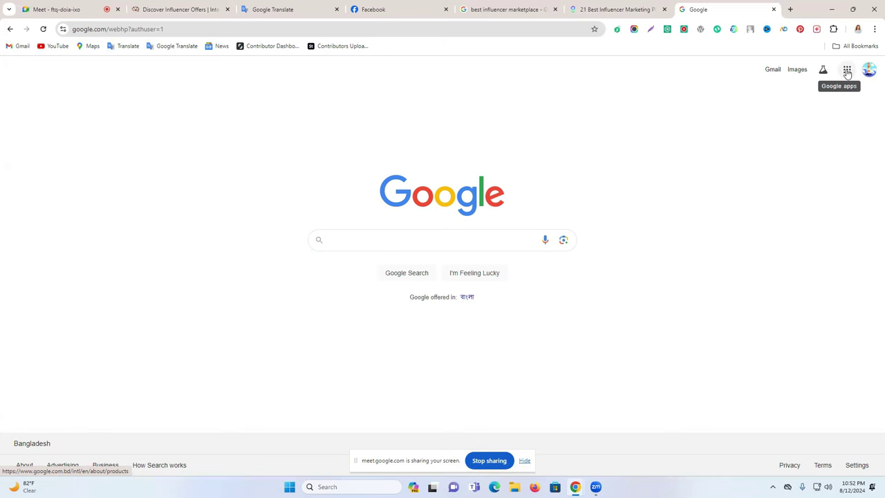
{"action": "left_click", "coordinate": [639, 9]}
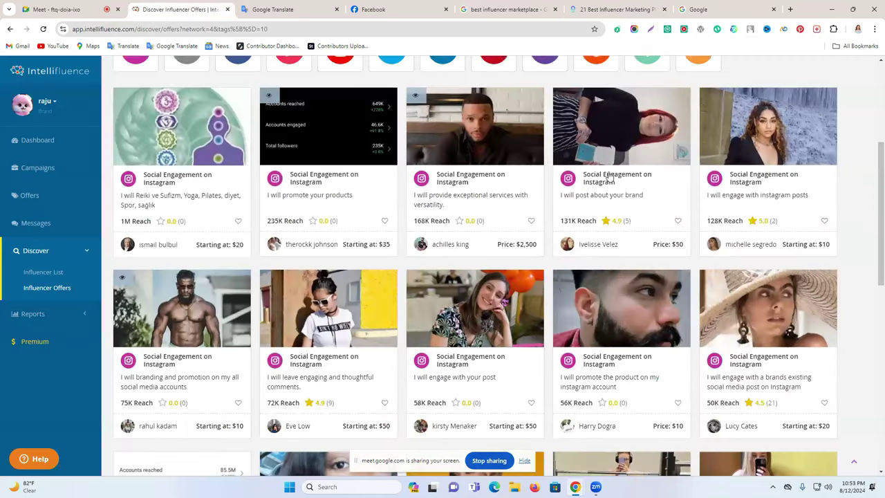
{"action": "left_click", "coordinate": [180, 9]}
{"action": "scroll", "coordinate": [850, 256], "scroll_direction": "up", "scroll_amount": 3}
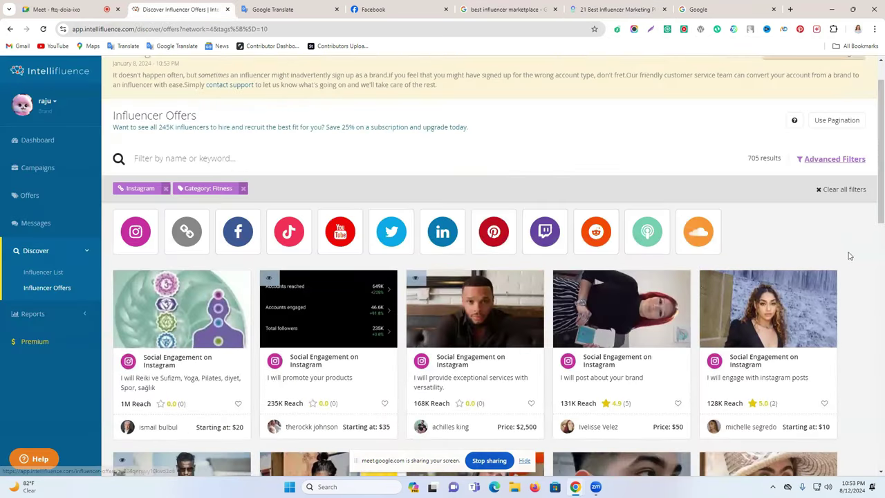
{"action": "scroll", "coordinate": [849, 256], "scroll_direction": "up", "scroll_amount": 1}
{"action": "left_click", "coordinate": [834, 207]}
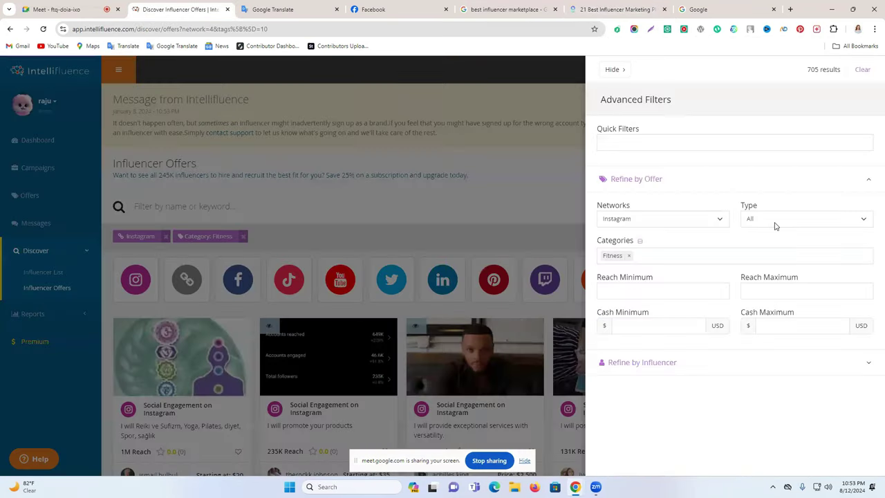
{"action": "left_click", "coordinate": [775, 222]}
{"action": "left_click", "coordinate": [754, 385]}
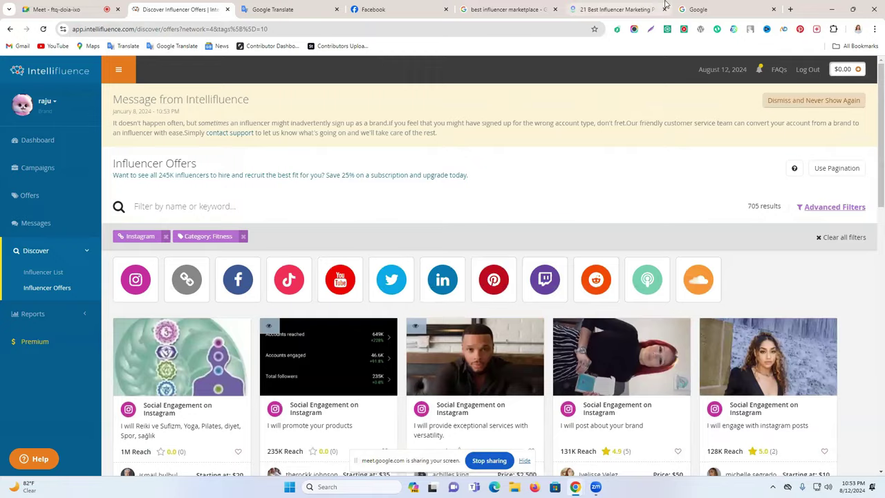
{"action": "left_click", "coordinate": [698, 9]}
Step: Close the marketing article, extra Google tab and marketplace search tabs, then open a new tab
{"action": "left_click", "coordinate": [617, 9]}
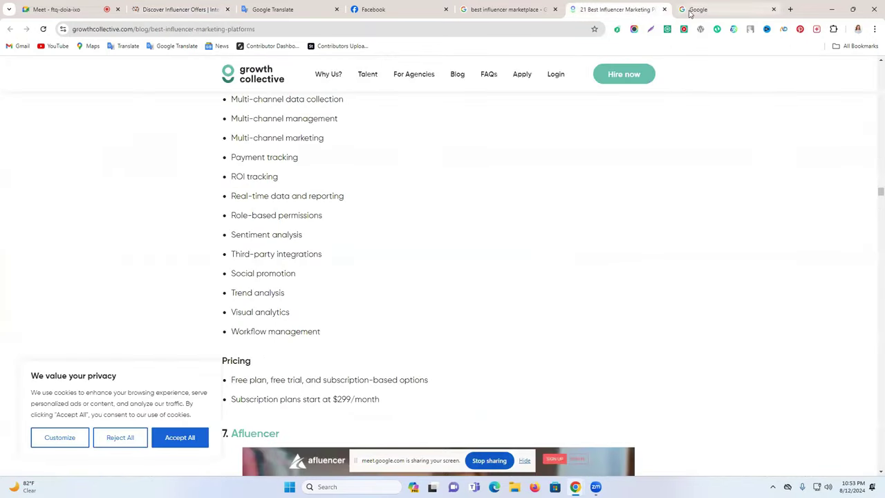
{"action": "left_click", "coordinate": [664, 9]}
{"action": "left_click", "coordinate": [664, 9]}
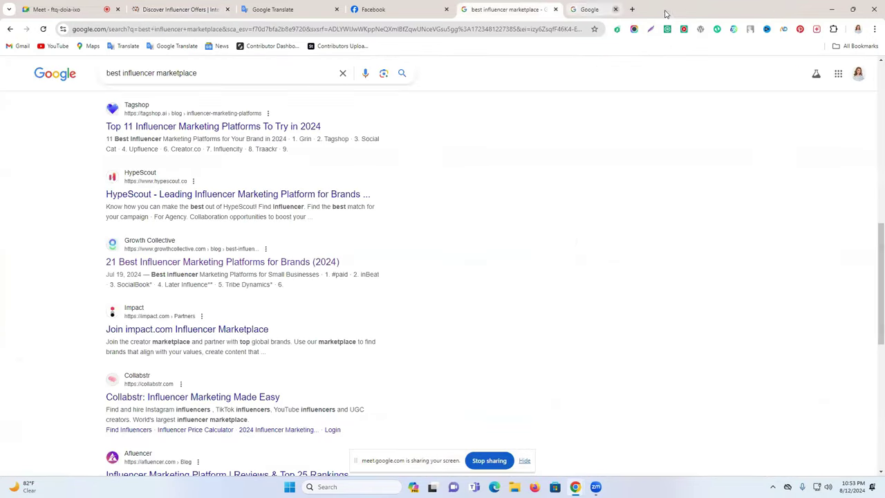
{"action": "left_click", "coordinate": [558, 10]}
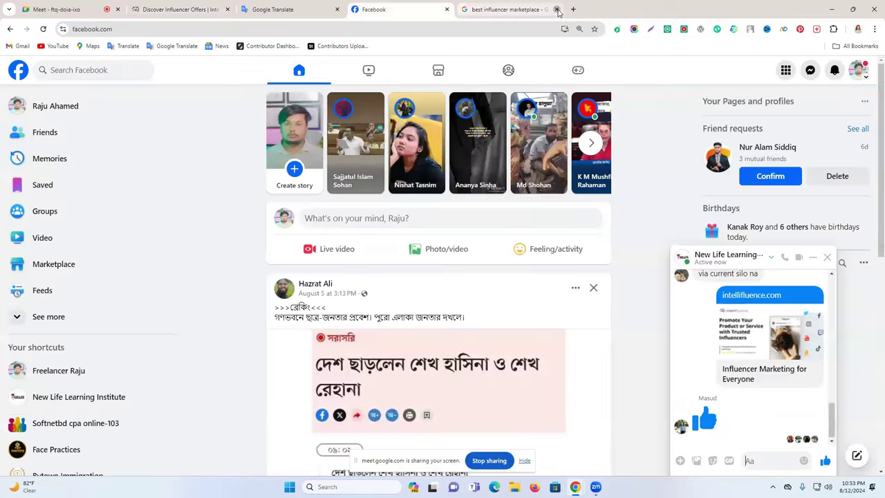
{"action": "left_click", "coordinate": [458, 9]}
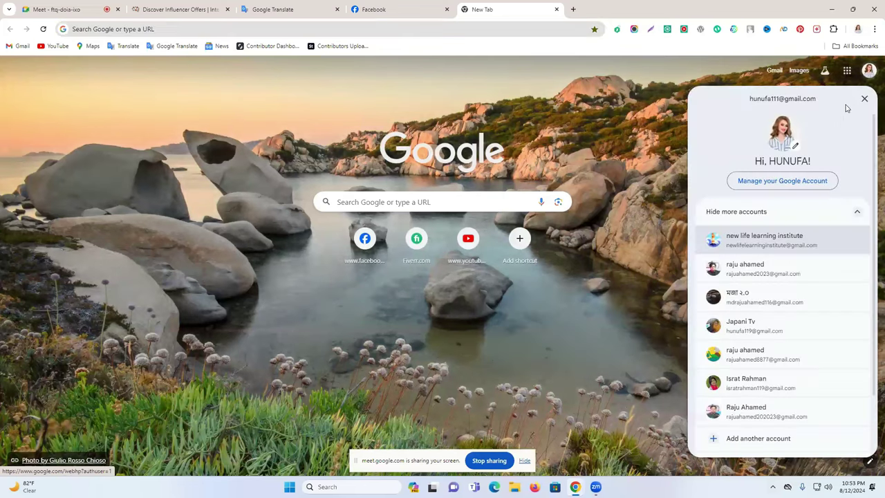
Step: Switch to a different Google account and open Google Drive from the apps grid
{"action": "left_click", "coordinate": [796, 240]}
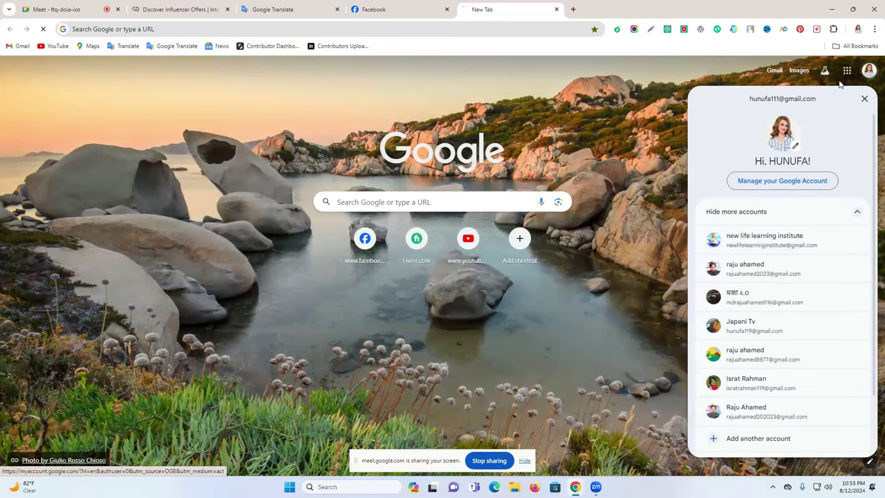
{"action": "left_click", "coordinate": [849, 72]}
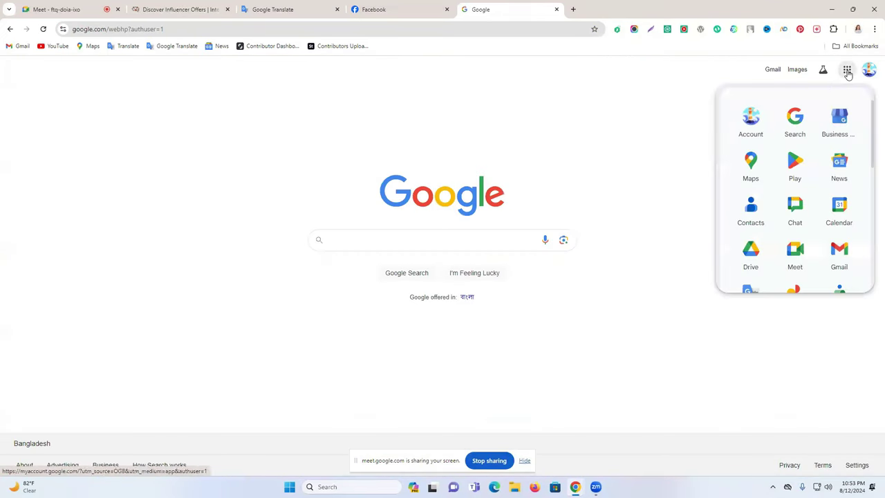
{"action": "left_click", "coordinate": [750, 254]}
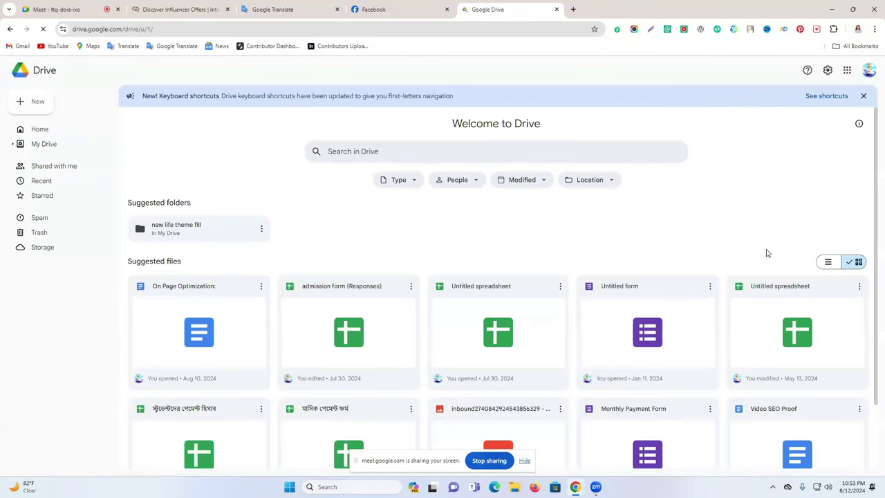
{"action": "left_click", "coordinate": [26, 106]}
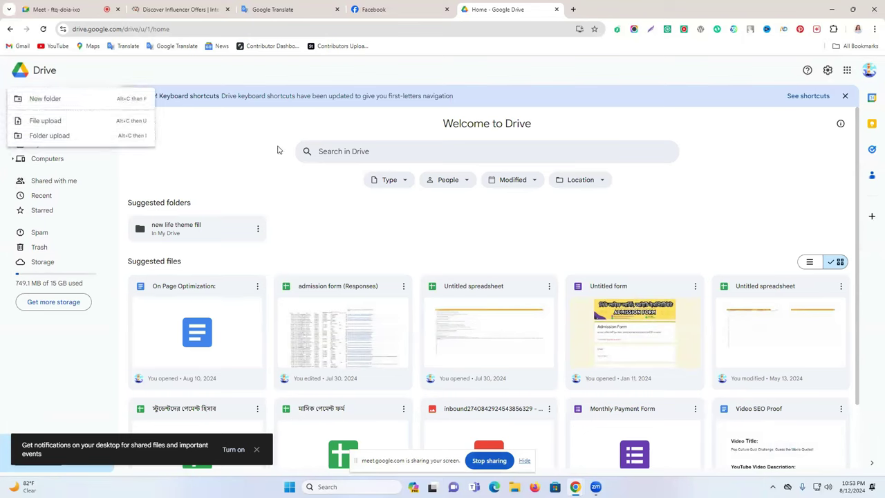
{"action": "left_click", "coordinate": [43, 82]}
{"action": "left_click", "coordinate": [26, 102]}
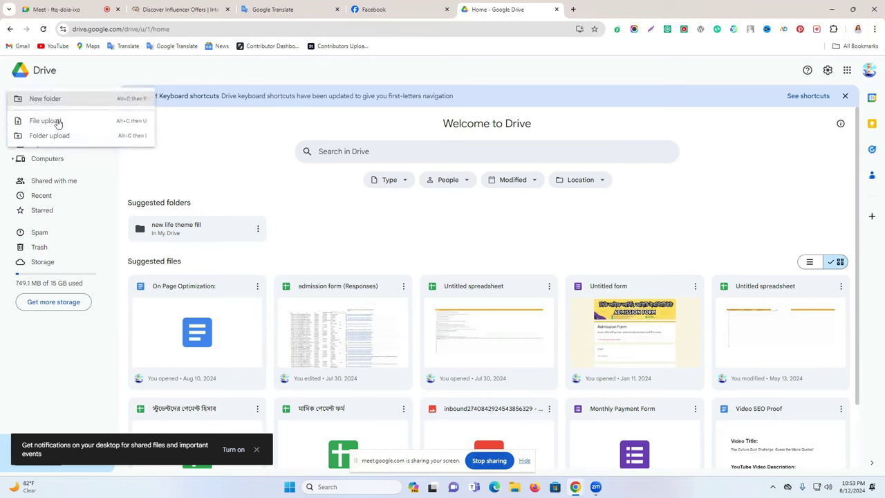
{"action": "left_click", "coordinate": [43, 29]}
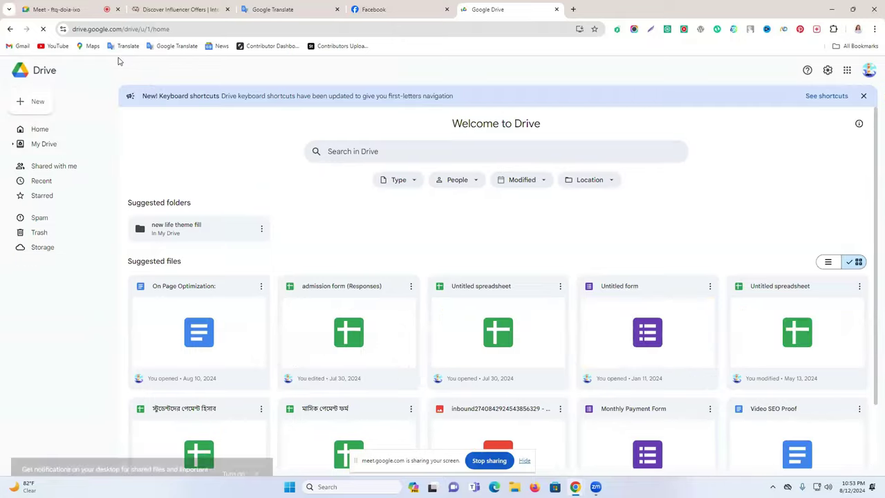
Step: Open Drive's New menu and cancel an accidental folder upload
{"action": "left_click", "coordinate": [37, 108]}
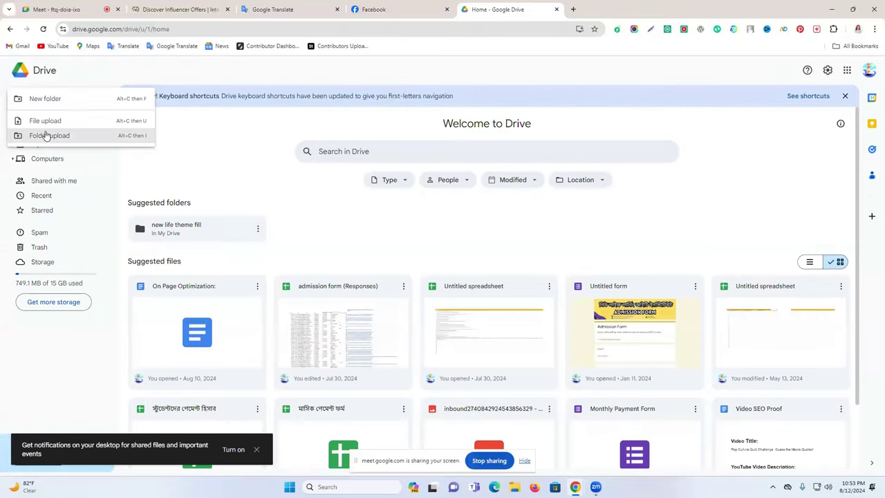
{"action": "left_click", "coordinate": [49, 136]}
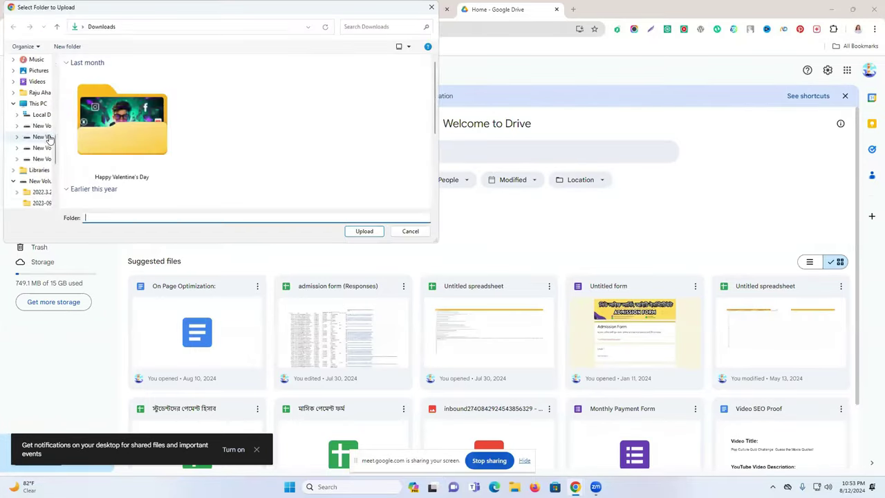
{"action": "left_click", "coordinate": [431, 9]}
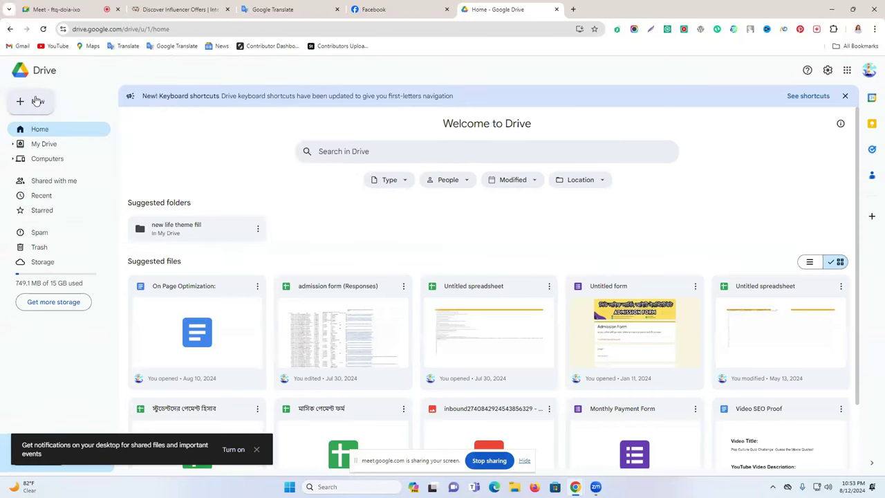
{"action": "left_click", "coordinate": [36, 100]}
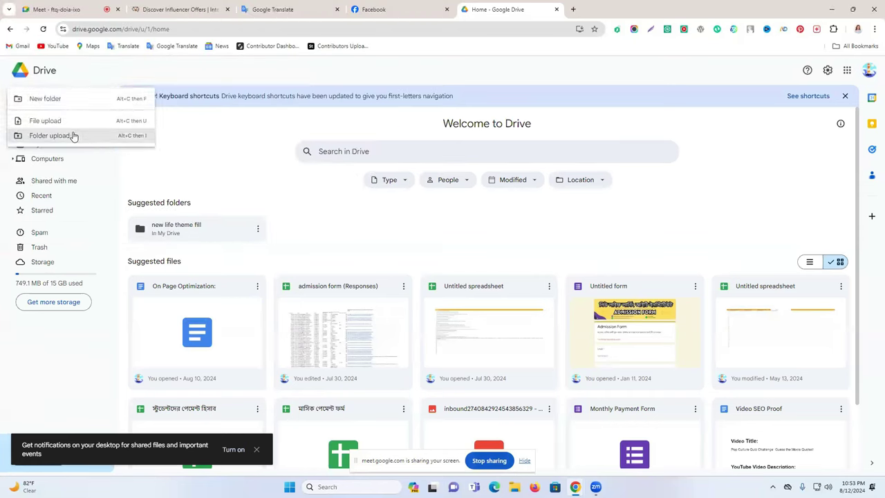
{"action": "left_click", "coordinate": [245, 136]}
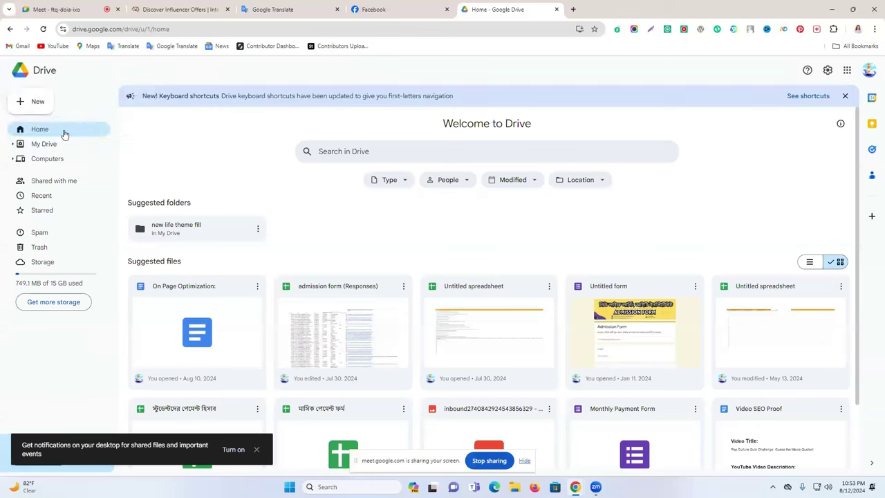
Step: Reopen Drive under the other account and create a blank Google Sheets spreadsheet
{"action": "left_click", "coordinate": [869, 72]}
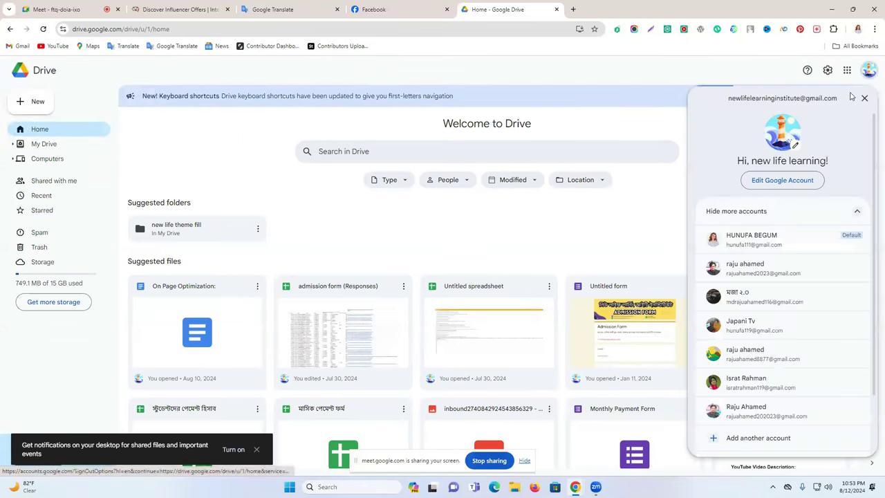
{"action": "left_click", "coordinate": [761, 239]}
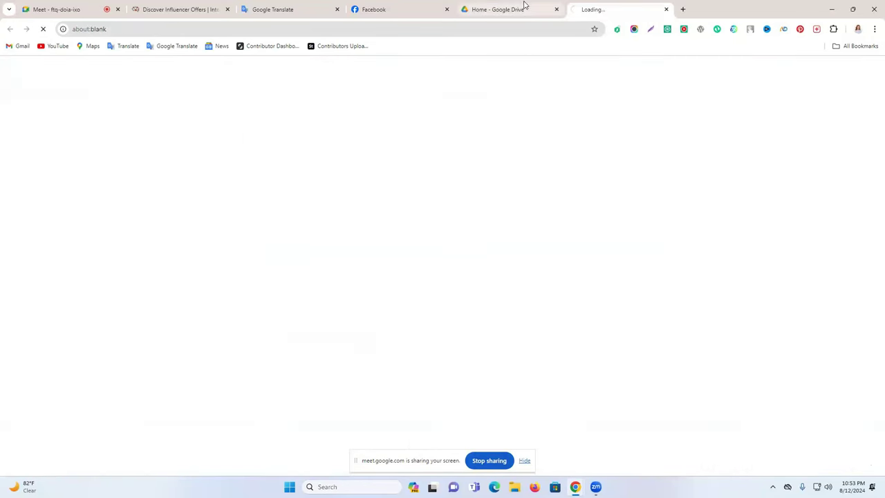
{"action": "left_click", "coordinate": [555, 10]}
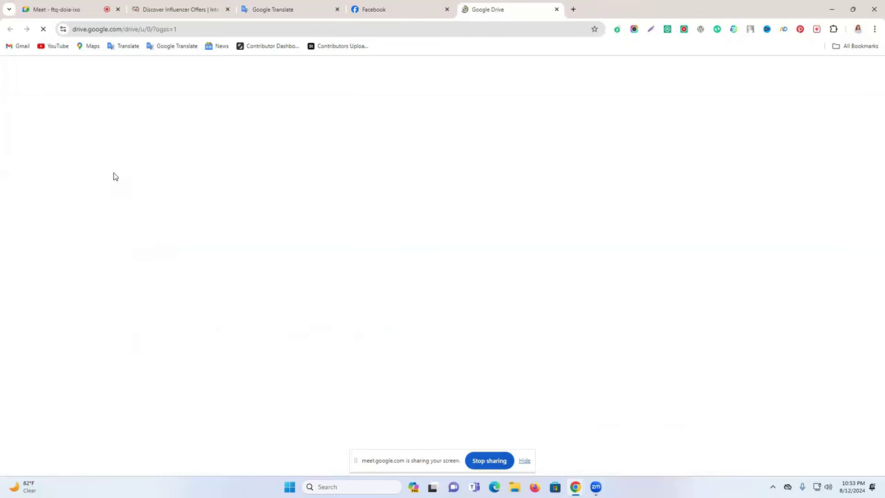
{"action": "left_click", "coordinate": [35, 100]}
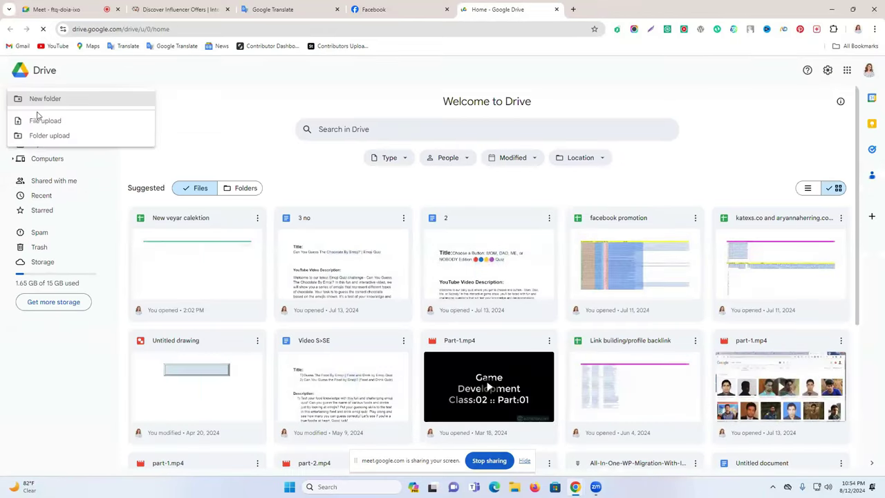
{"action": "left_click", "coordinate": [210, 109]}
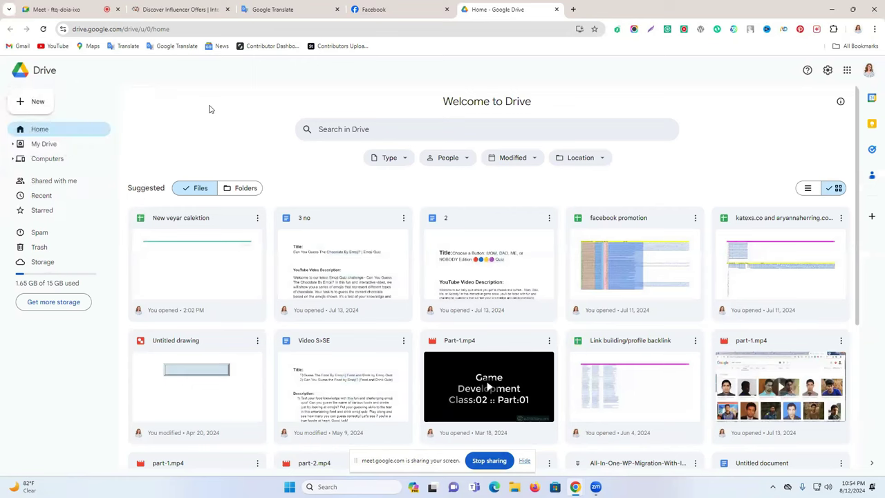
{"action": "left_click", "coordinate": [35, 108]}
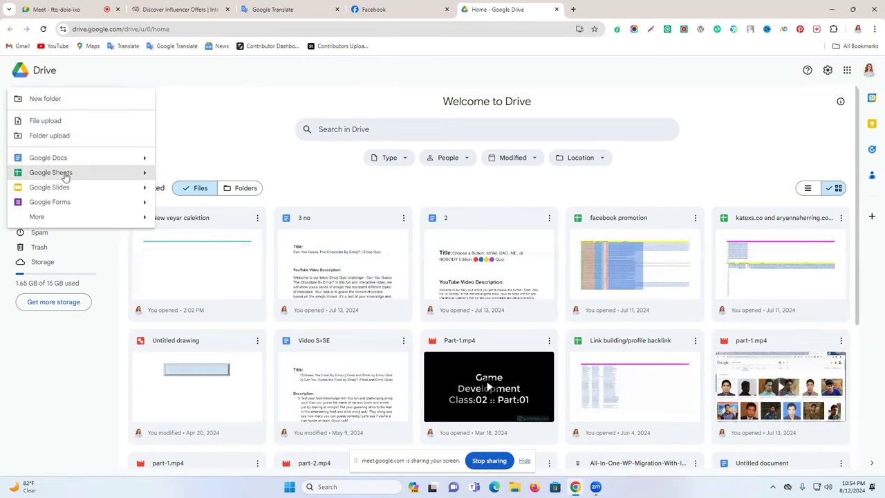
{"action": "left_click", "coordinate": [64, 175]}
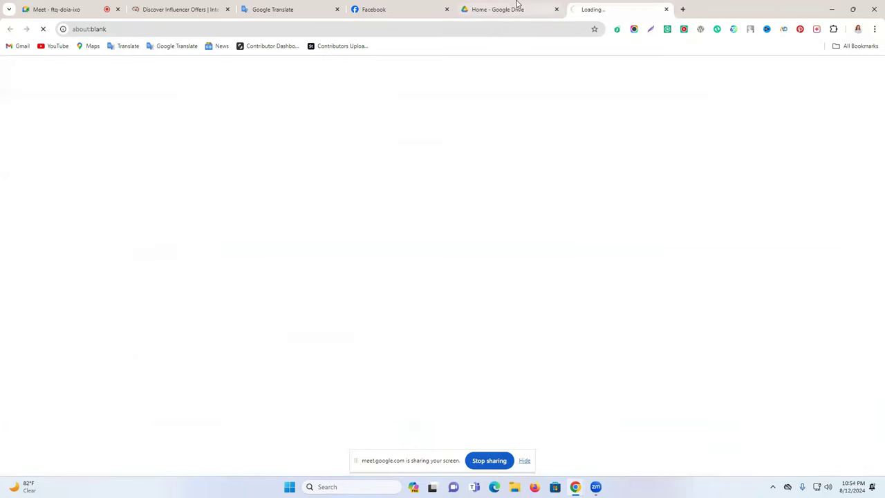
Step: Close the old Drive tab and start renaming the spreadsheet, clearing stray A1 text and the Tables panel
{"action": "left_click", "coordinate": [556, 10]}
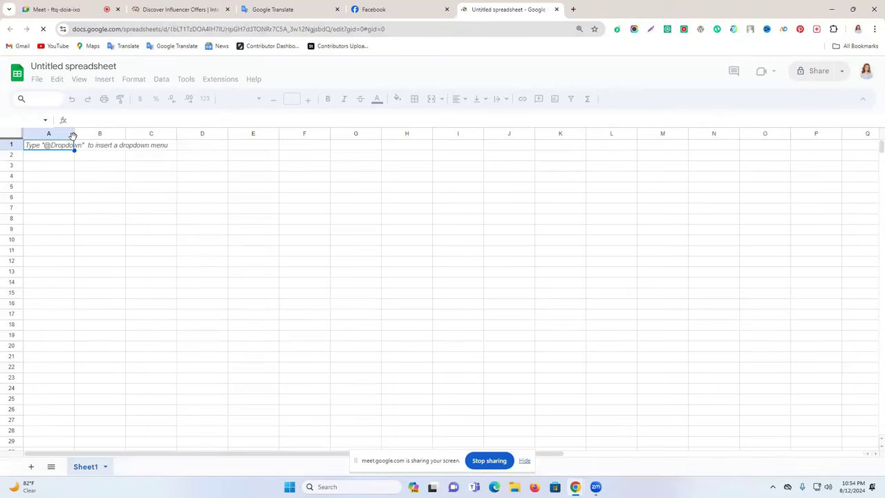
{"action": "left_click", "coordinate": [68, 69]}
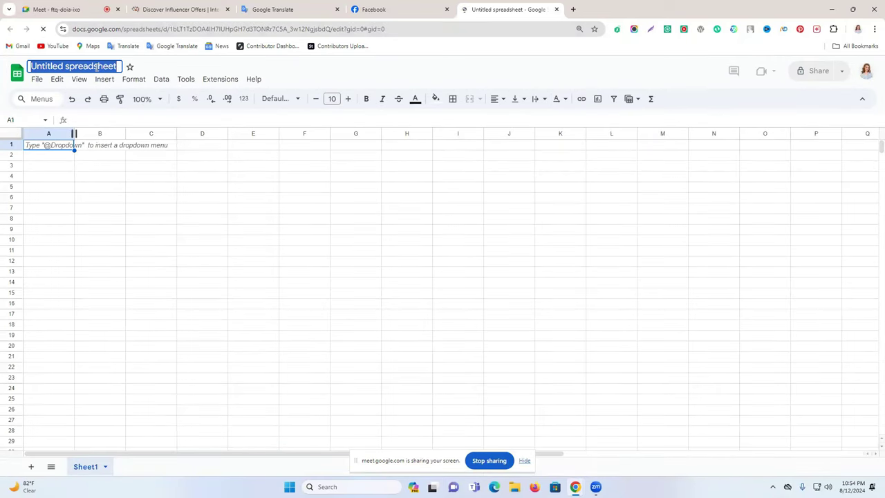
{"action": "type", "text": "Do"}
{"action": "key", "text": "Return"}
{"action": "type", "text": "vill"}
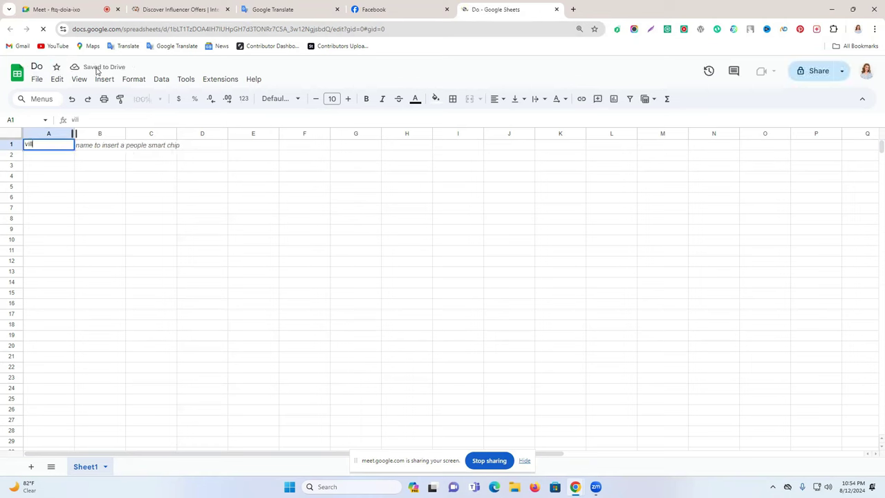
{"action": "key", "text": "BackSpace"}
{"action": "key", "text": "BackSpace"}
{"action": "key", "text": "BackSpace"}
{"action": "key", "text": "BackSpace"}
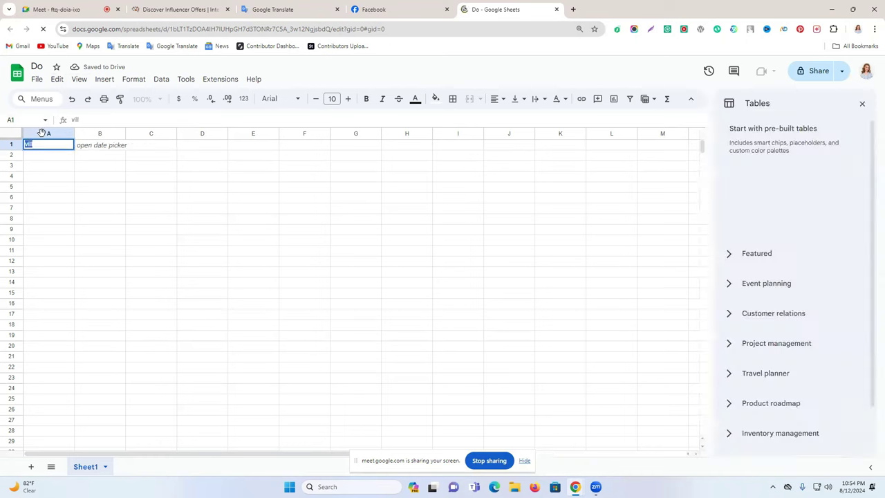
{"action": "left_click", "coordinate": [43, 98]}
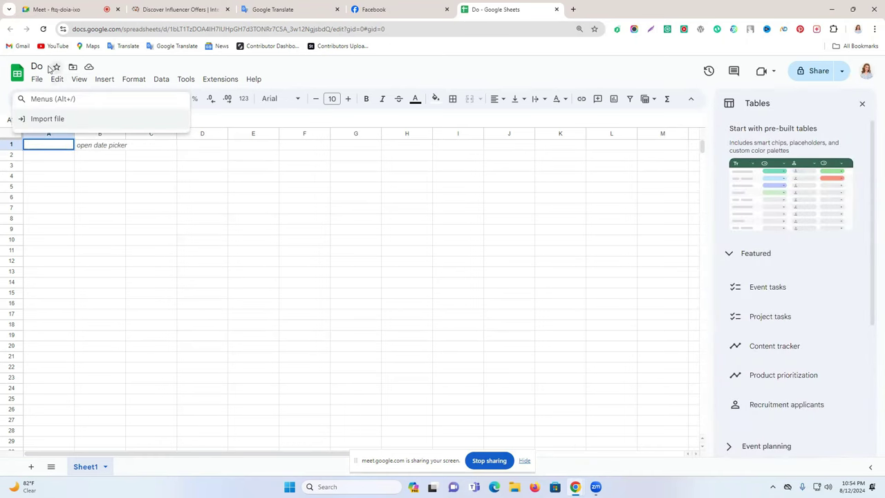
{"action": "key", "text": "Escape"}
{"action": "left_click", "coordinate": [863, 104]}
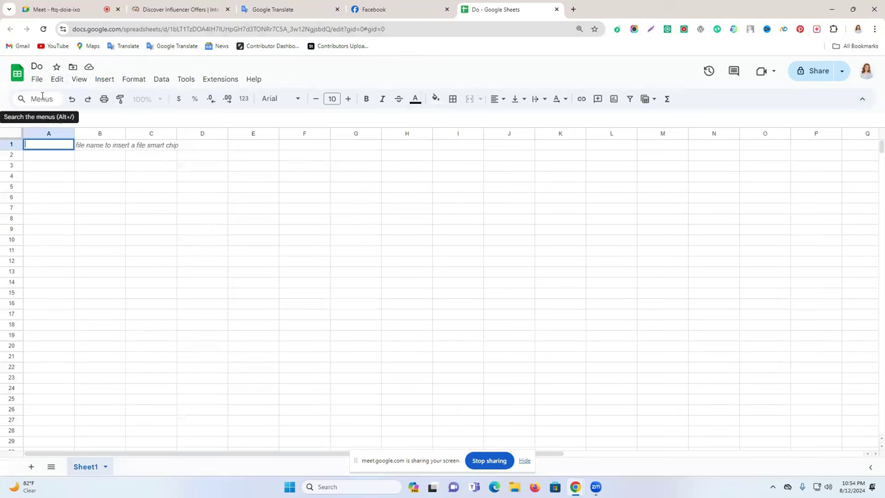
{"action": "type", "text": "vill"}
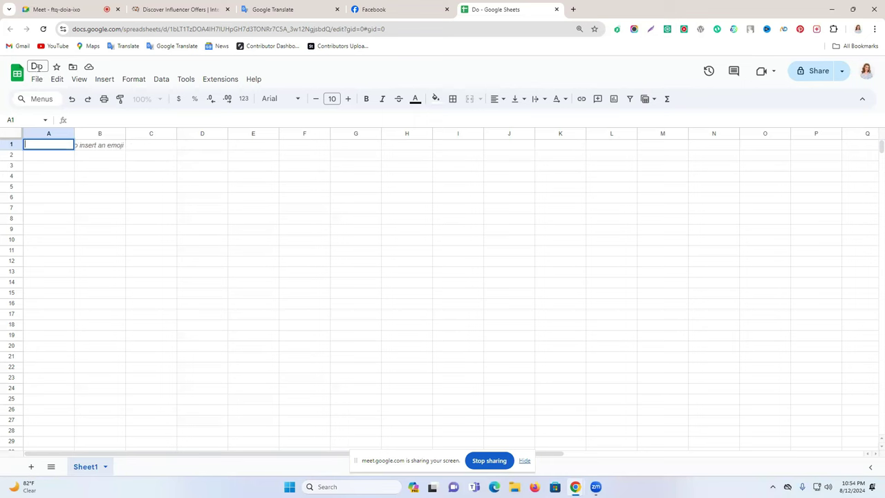
Step: Retitle the spreadsheet to the client's name followed by '- 50 list' and narrow column A
{"action": "left_click", "coordinate": [43, 66]}
{"action": "type", "text": "l"}
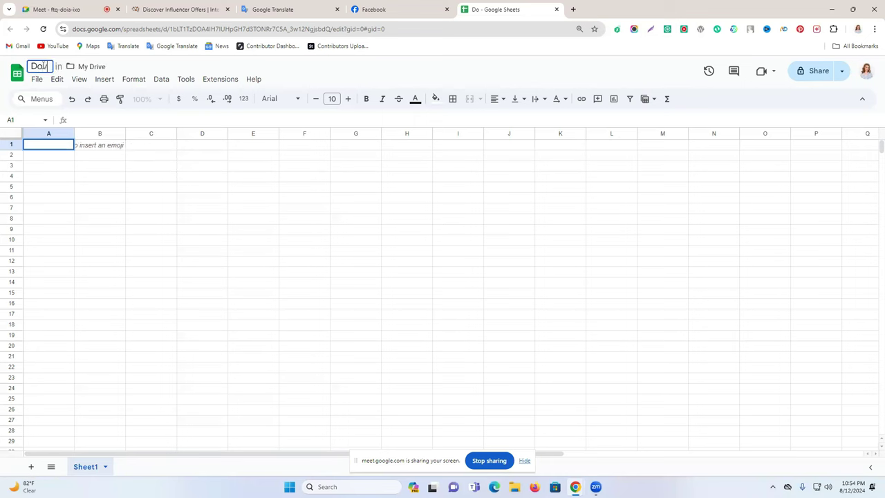
{"action": "type", "text": "ill 50 lis"}
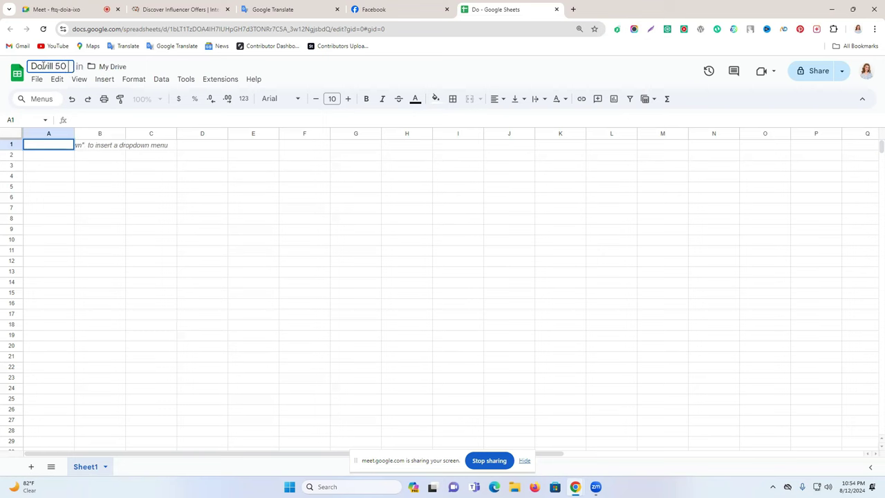
{"action": "type", "text": "t"}
{"action": "left_click", "coordinate": [55, 69]}
{"action": "type", "text": "-"}
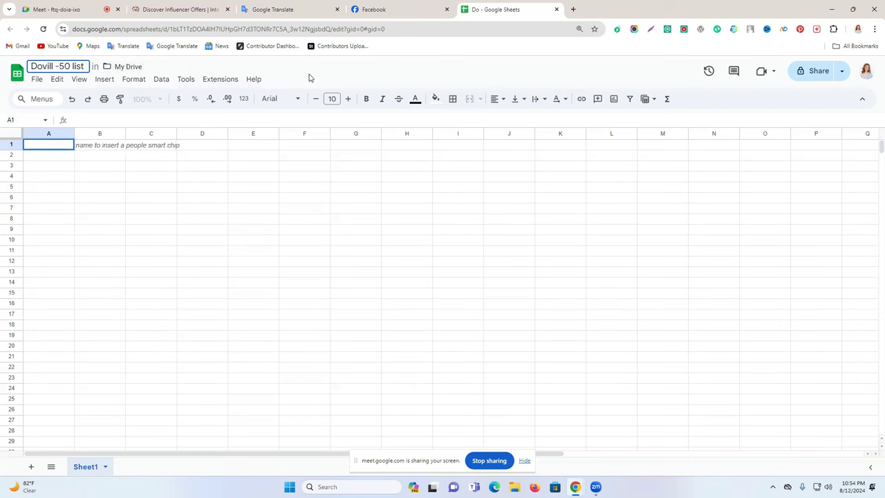
{"action": "left_click", "coordinate": [353, 71]}
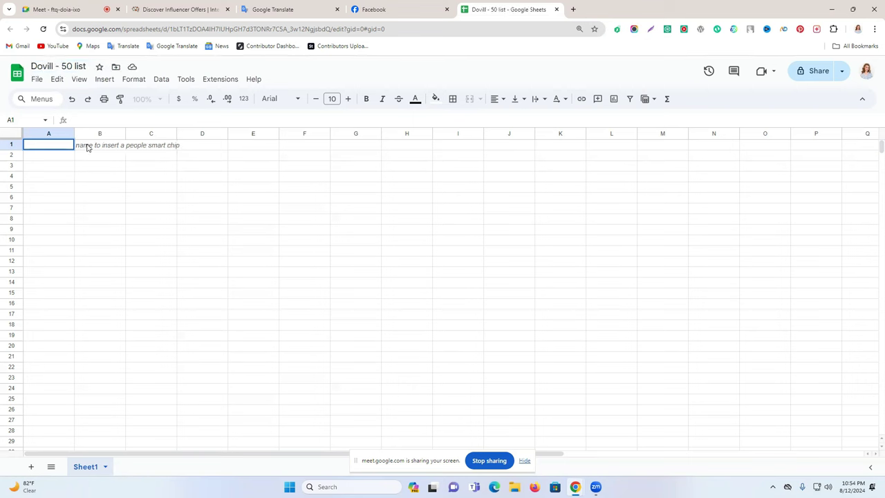
{"action": "left_click_drag", "start_coordinate": [73, 133], "coordinate": [45, 145]}
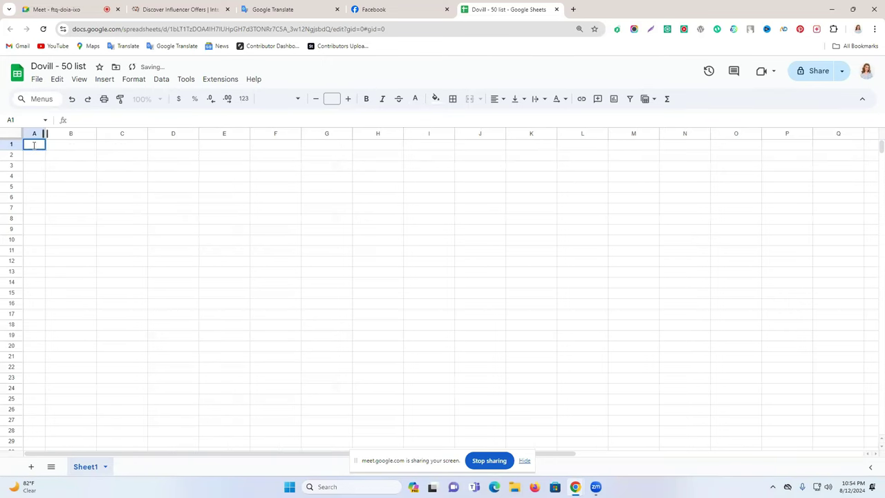
Step: Enter header 'NO' in A1 and 'Insatgram Link' in B1, widening column B to fit
{"action": "type", "text": "NO"}
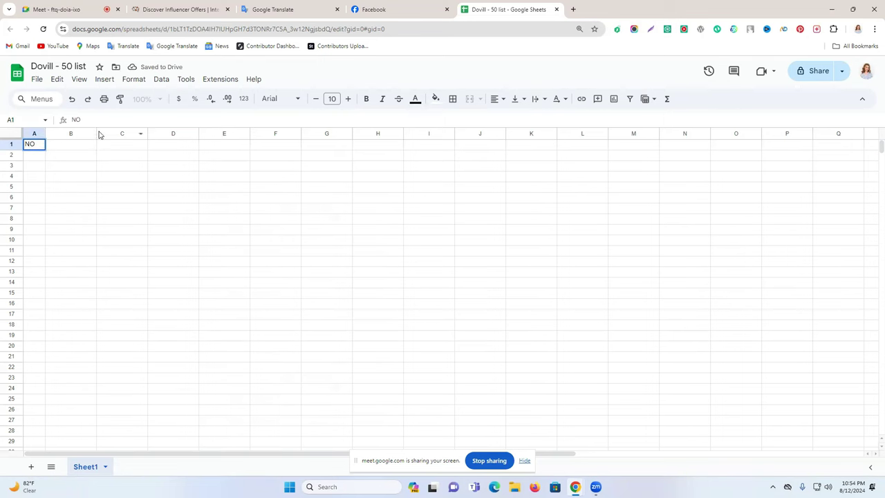
{"action": "left_click_drag", "start_coordinate": [96, 134], "coordinate": [177, 133]}
{"action": "double_click", "coordinate": [86, 143]}
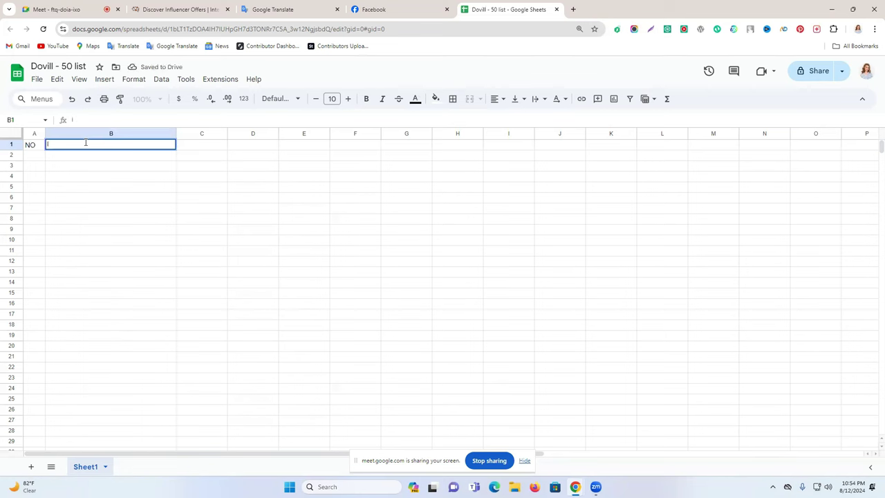
{"action": "type", "text": "Insatgram Link"}
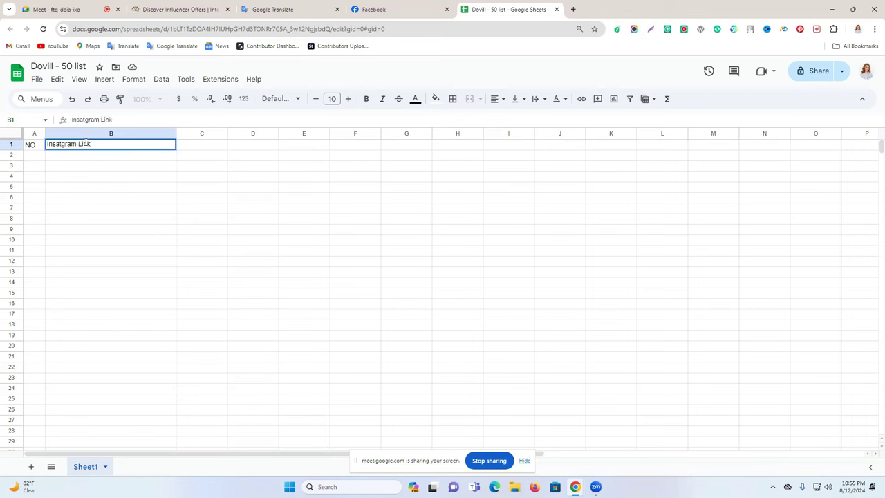
{"action": "double_click", "coordinate": [65, 143]}
{"action": "left_click", "coordinate": [108, 149]}
{"action": "left_click", "coordinate": [215, 147]}
{"action": "double_click", "coordinate": [211, 147]}
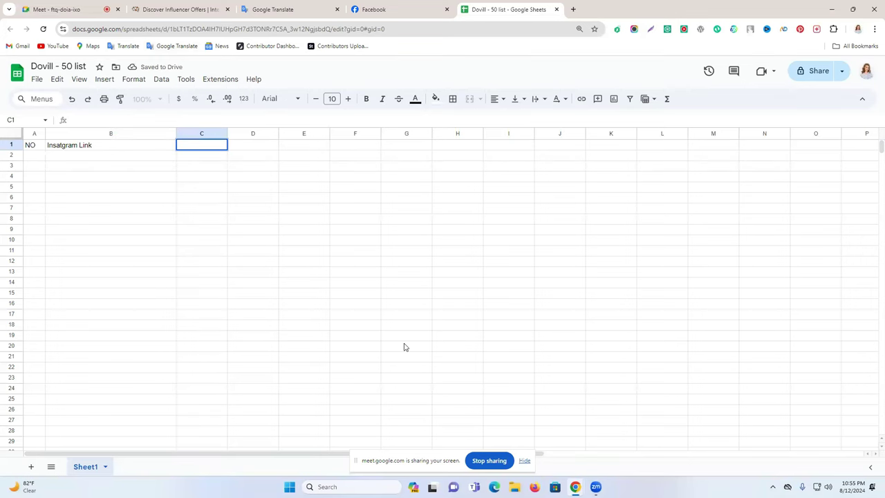
Step: Copy 'Username' from the Fiverr gig's package description into header cell C1
{"action": "mouse_move", "coordinate": [575, 487]}
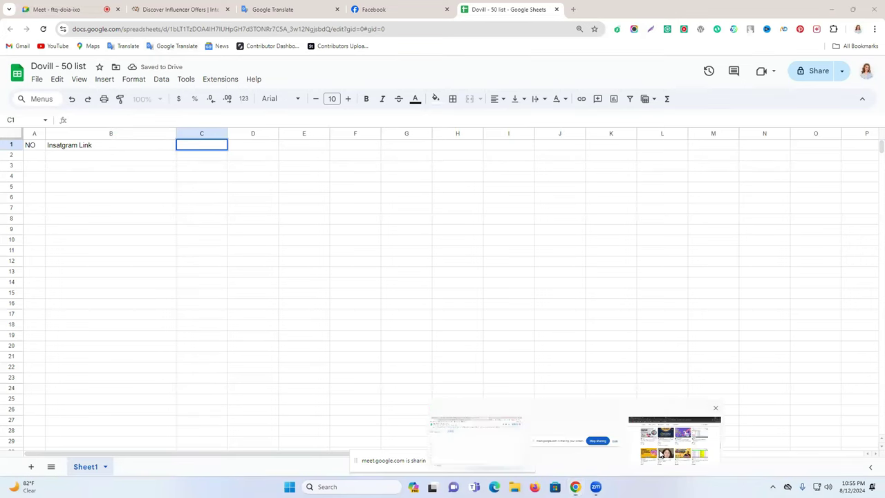
{"action": "left_click", "coordinate": [663, 442]}
{"action": "left_click", "coordinate": [333, 3]}
{"action": "left_click", "coordinate": [420, 3]}
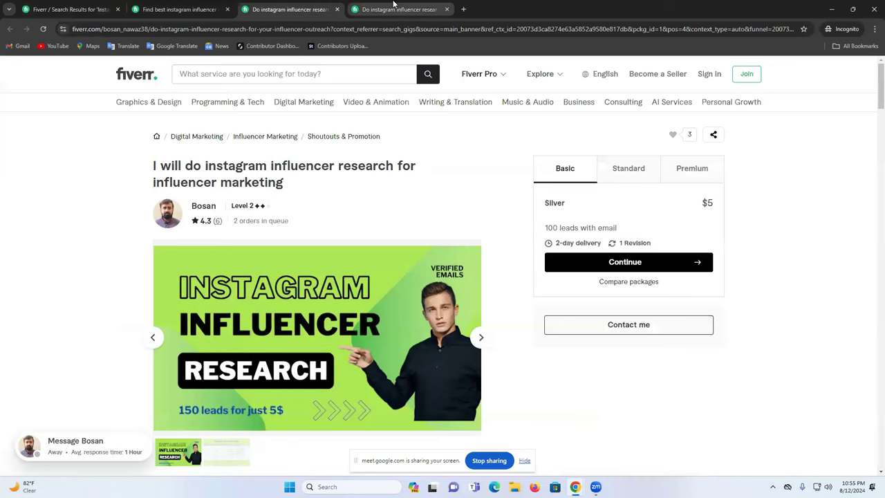
{"action": "left_click", "coordinate": [181, 5]}
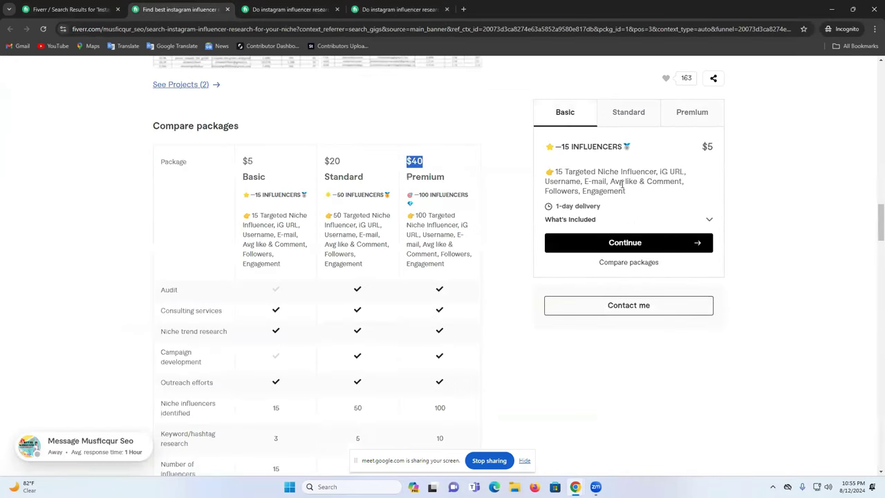
{"action": "double_click", "coordinate": [560, 181]}
{"action": "key", "text": "ctrl+c"}
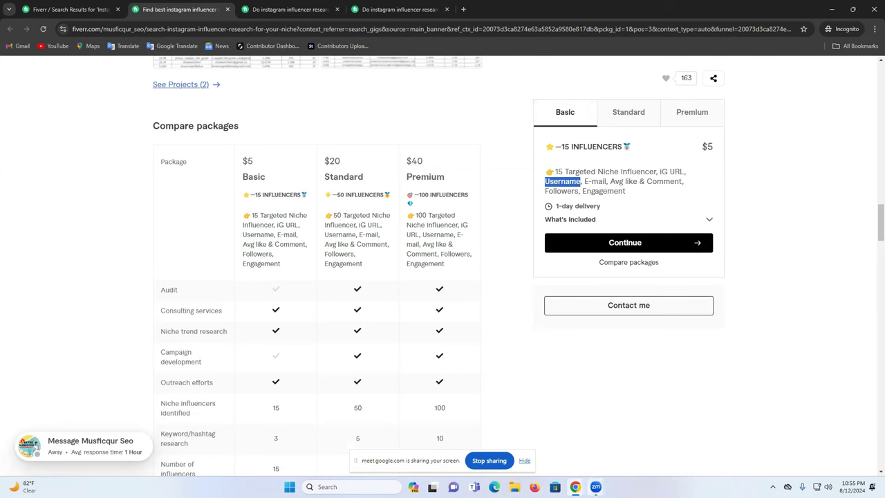
{"action": "mouse_move", "coordinate": [575, 487]}
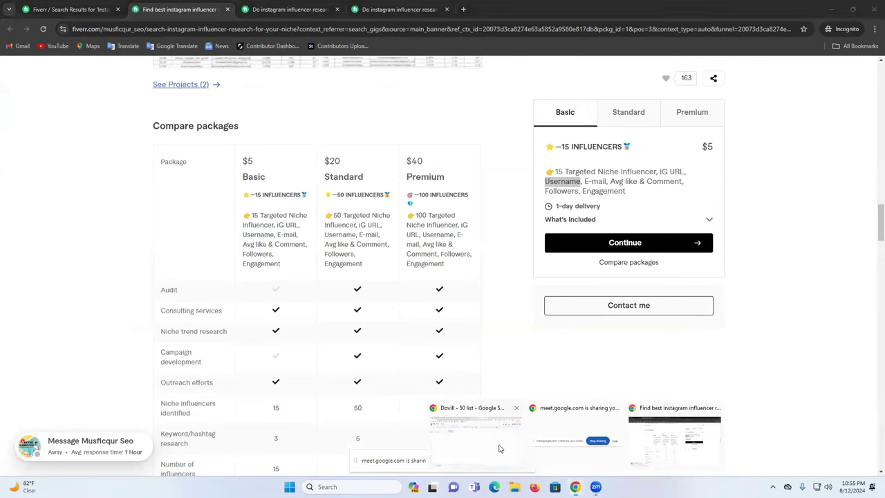
{"action": "left_click", "coordinate": [500, 449]}
{"action": "key", "text": "ctrl+v"}
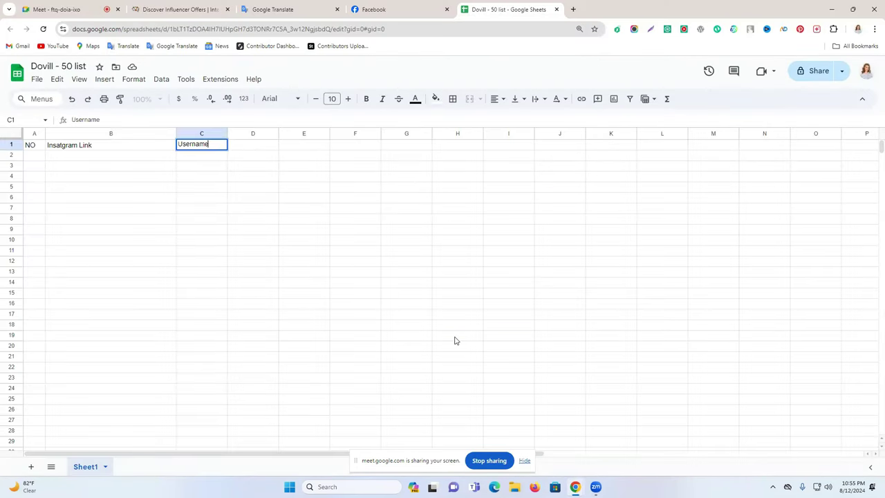
Step: Copy 'E-mail' from the gig description into header cell D1
{"action": "mouse_move", "coordinate": [574, 487]}
{"action": "left_click", "coordinate": [672, 450]}
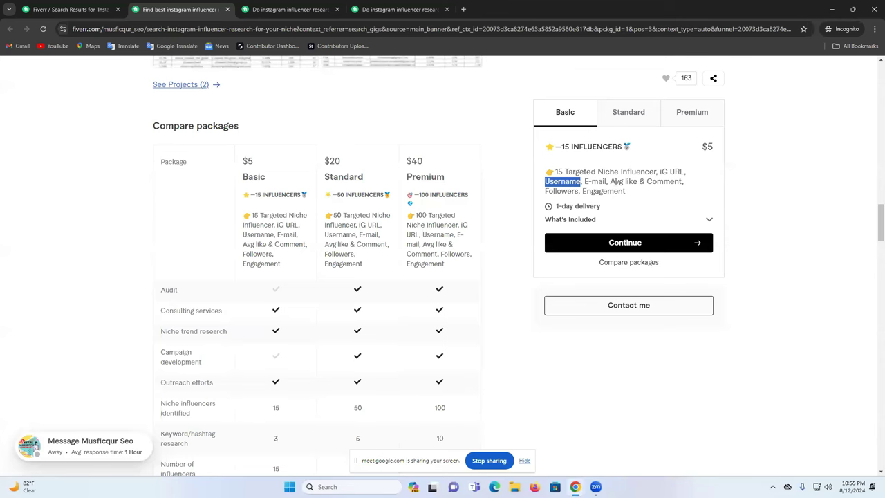
{"action": "left_click_drag", "start_coordinate": [585, 182], "coordinate": [606, 181]}
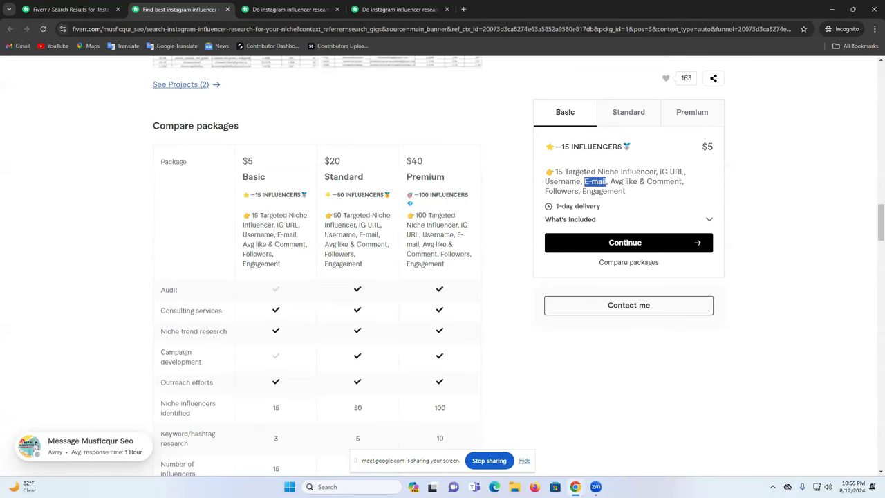
{"action": "mouse_move", "coordinate": [575, 487]}
{"action": "left_click", "coordinate": [493, 430]}
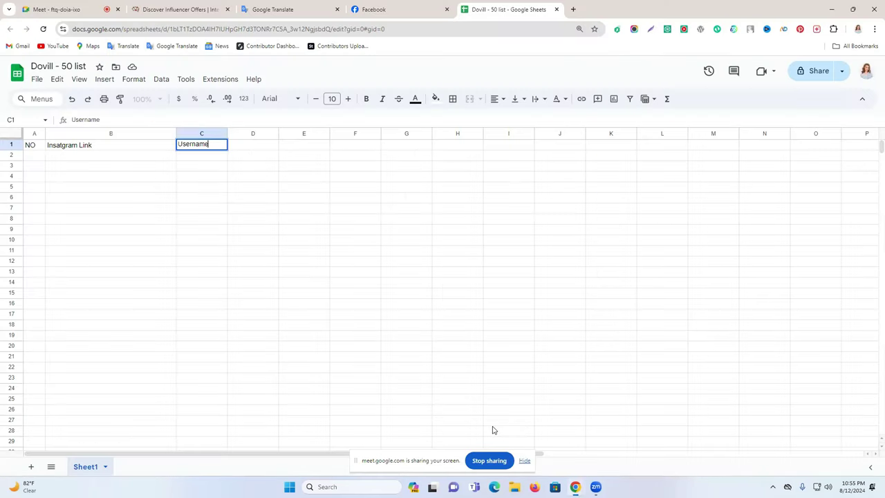
{"action": "left_click", "coordinate": [251, 145]}
{"action": "type", "text": "E-mail"}
Step: Add 'Avg like & Comment' in E1 and widen columns C, D and E to fit
{"action": "mouse_move", "coordinate": [575, 486]}
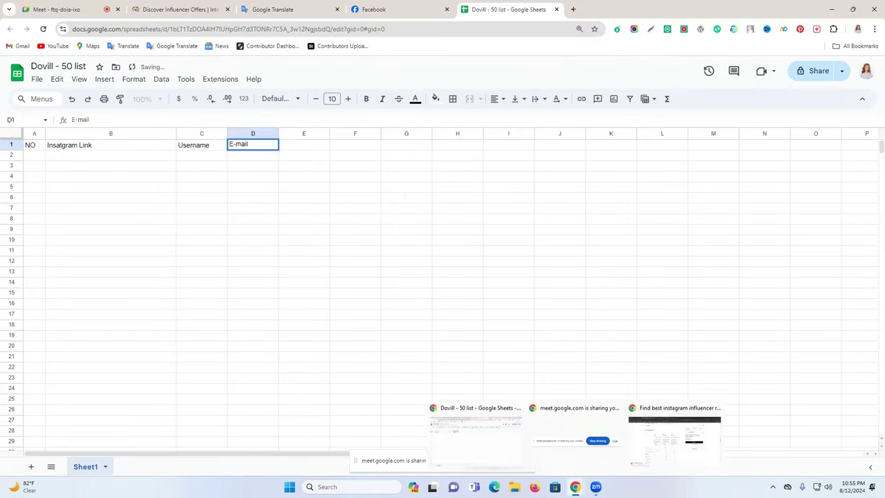
{"action": "left_click", "coordinate": [679, 441]}
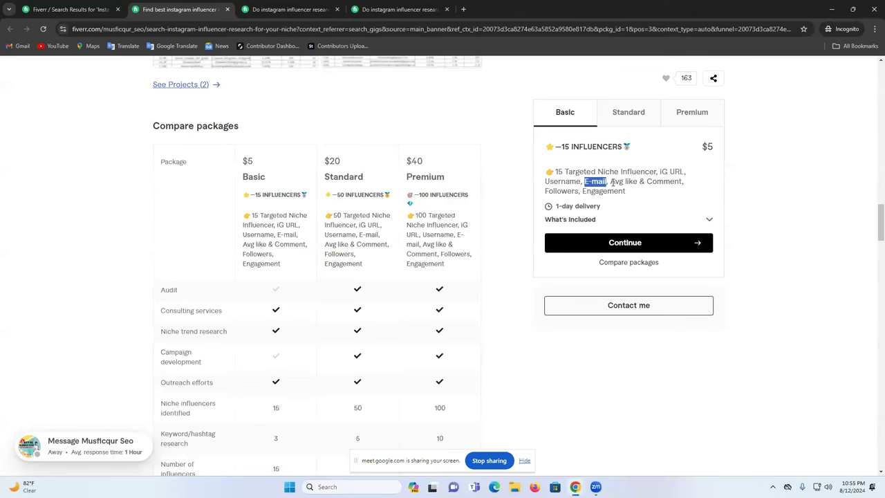
{"action": "left_click_drag", "start_coordinate": [610, 181], "coordinate": [683, 181]}
{"action": "key", "text": "ctrl+c"}
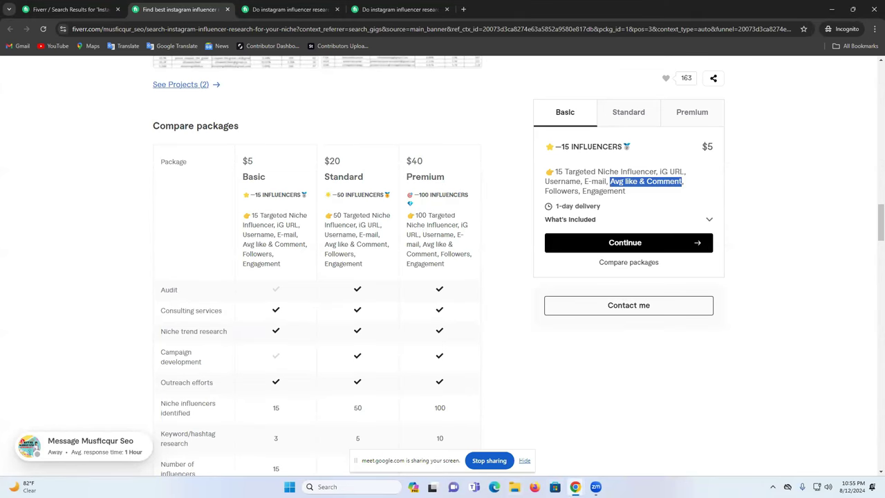
{"action": "mouse_move", "coordinate": [575, 487]}
{"action": "left_click", "coordinate": [489, 448]}
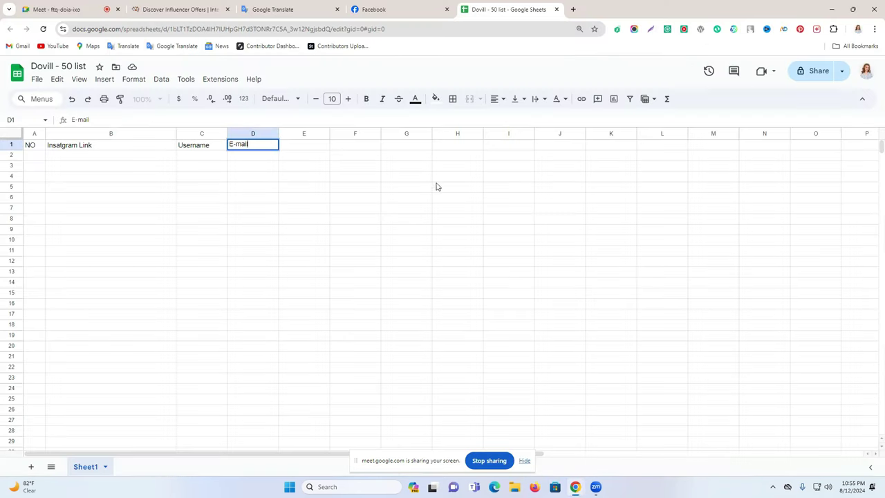
{"action": "left_click", "coordinate": [294, 143]}
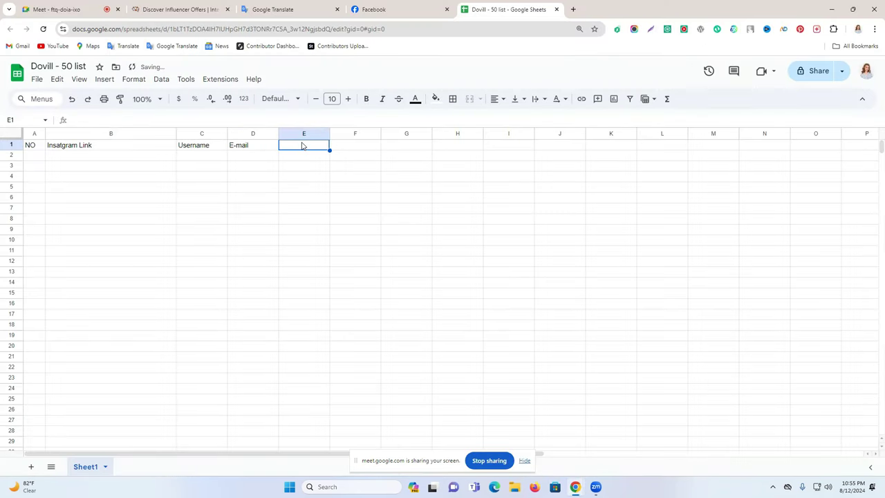
{"action": "double_click", "coordinate": [301, 146]}
{"action": "key", "text": "ctrl+v"}
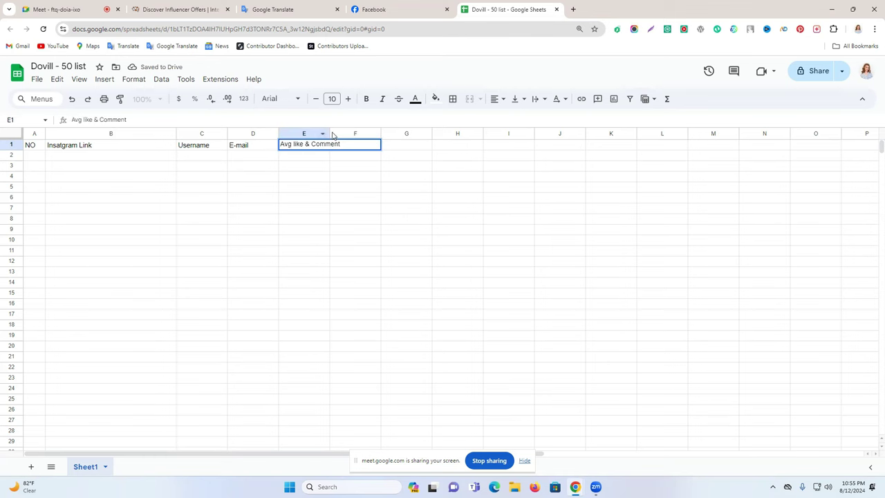
{"action": "left_click_drag", "start_coordinate": [329, 132], "coordinate": [401, 132]}
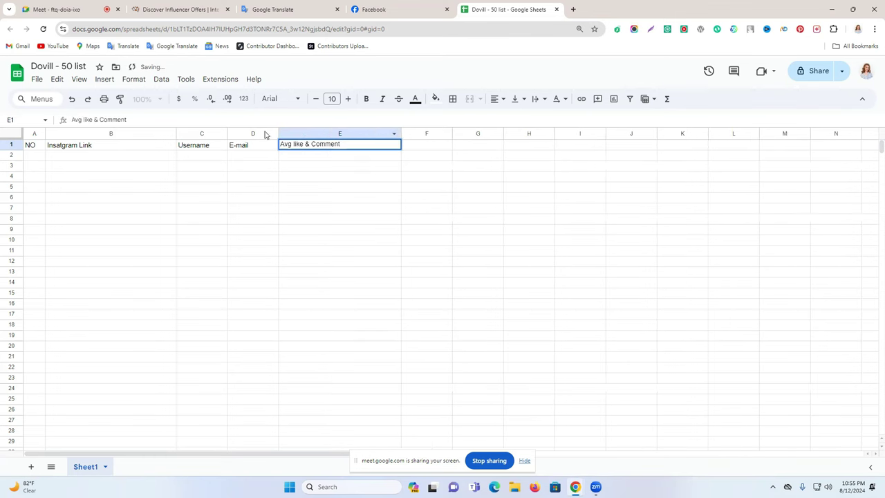
{"action": "left_click_drag", "start_coordinate": [278, 132], "coordinate": [362, 133]}
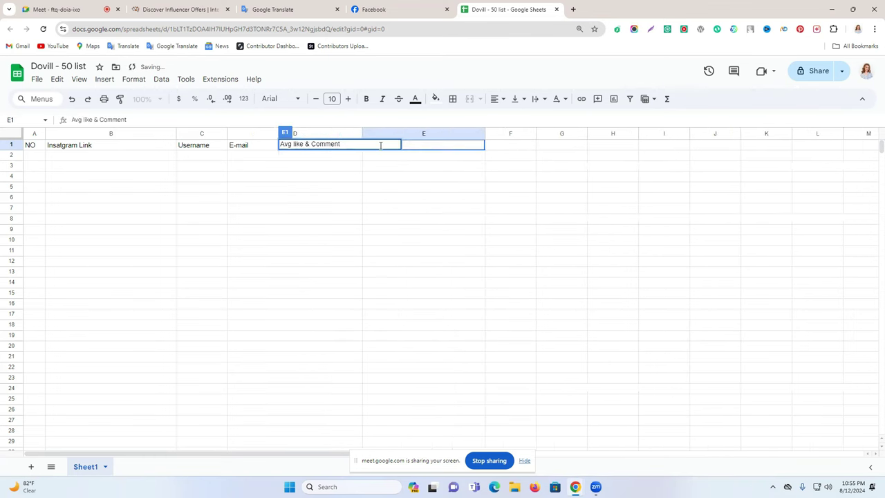
{"action": "left_click", "coordinate": [408, 178]}
{"action": "left_click_drag", "start_coordinate": [228, 132], "coordinate": [263, 132]}
Step: Copy 'Followers' from the gig description into header cell F1
{"action": "mouse_move", "coordinate": [576, 487]}
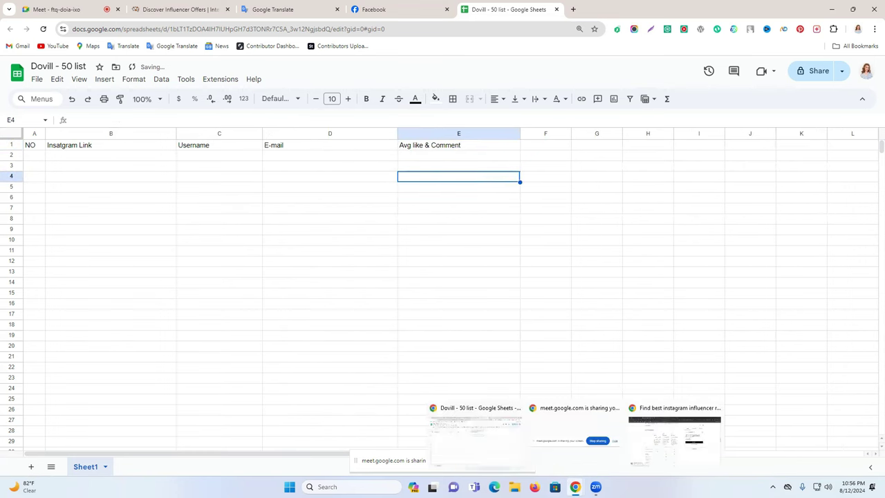
{"action": "left_click", "coordinate": [645, 449]}
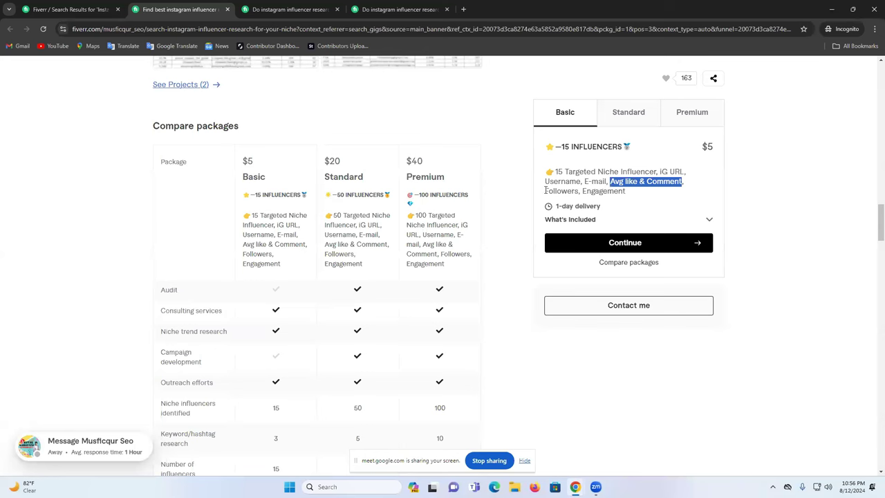
{"action": "left_click_drag", "start_coordinate": [544, 193], "coordinate": [581, 193]}
{"action": "key", "text": "ctrl+c"}
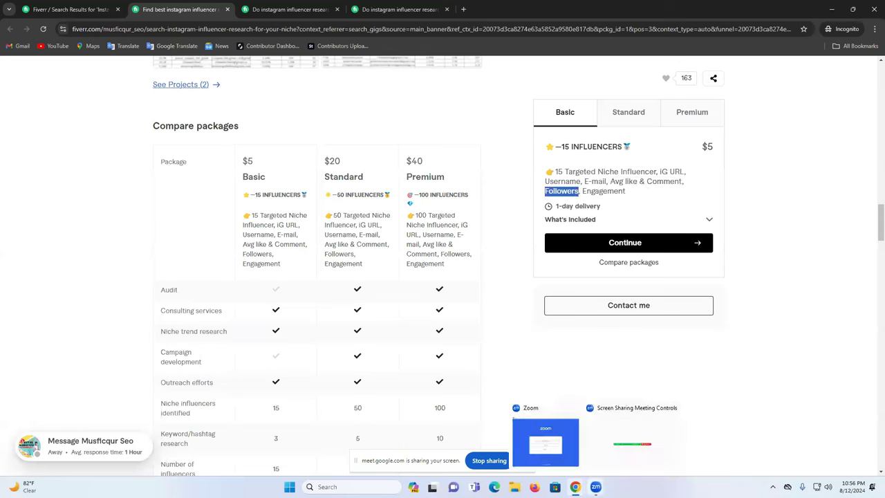
{"action": "mouse_move", "coordinate": [575, 487]}
{"action": "left_click", "coordinate": [474, 442]}
{"action": "left_click", "coordinate": [537, 146]}
{"action": "key", "text": "ctrl+v"}
{"action": "left_click", "coordinate": [559, 201]}
Step: Add 'Engagement' in G1 and widen columns F and G to fit
{"action": "mouse_move", "coordinate": [596, 487]}
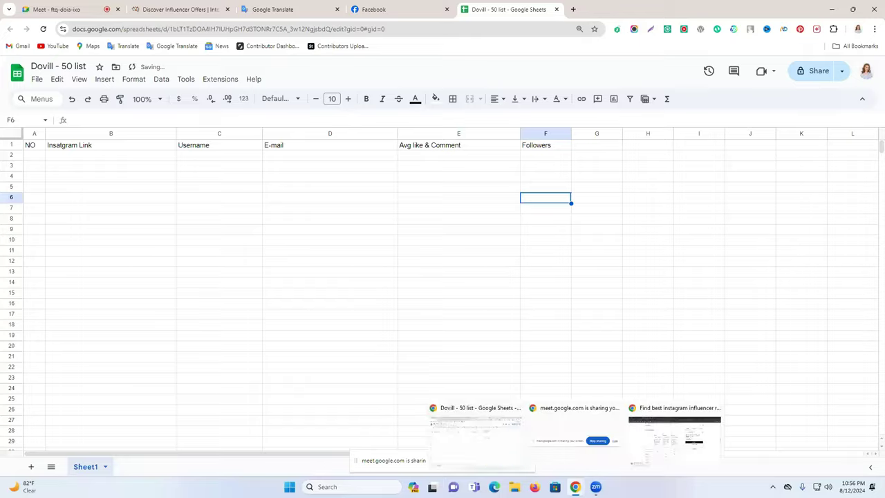
{"action": "left_click", "coordinate": [677, 436]}
{"action": "double_click", "coordinate": [607, 192]}
{"action": "key", "text": "ctrl+c"}
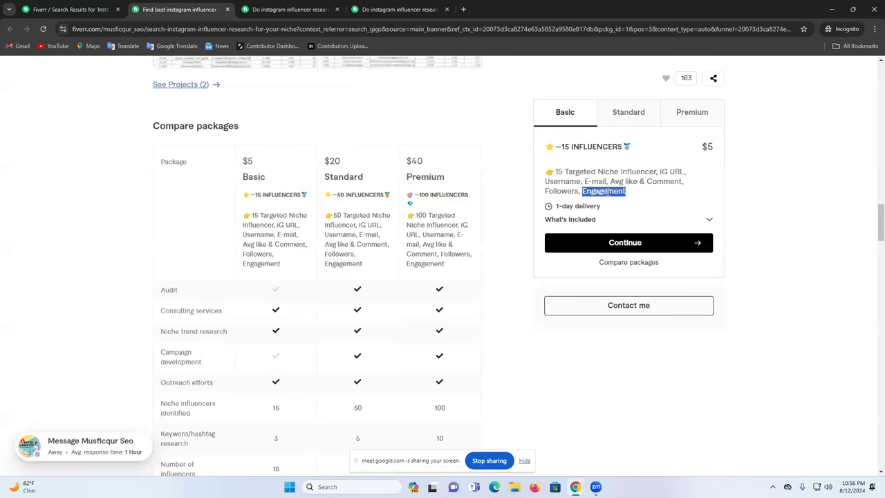
{"action": "mouse_move", "coordinate": [575, 487]}
{"action": "left_click", "coordinate": [478, 446]}
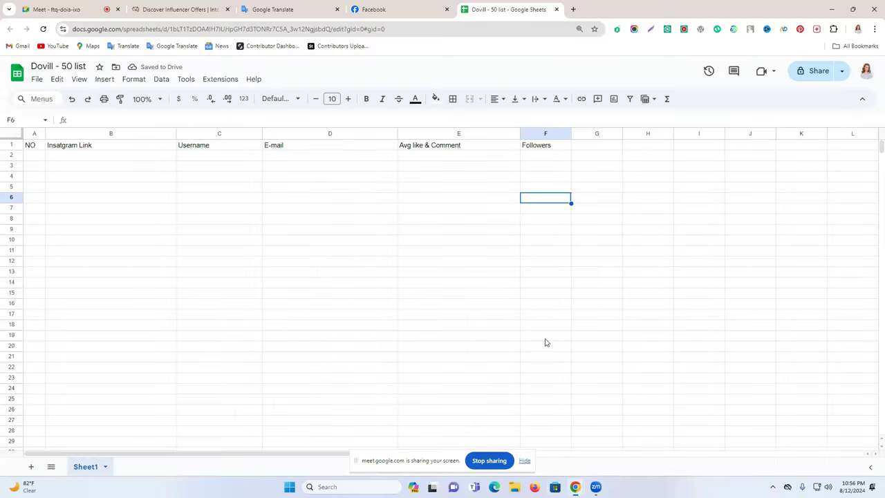
{"action": "left_click", "coordinate": [581, 148]}
{"action": "key", "text": "ctrl+v"}
{"action": "left_click_drag", "start_coordinate": [622, 132], "coordinate": [632, 133]}
{"action": "left_click_drag", "start_coordinate": [572, 132], "coordinate": [583, 132]}
{"action": "key", "text": "Return"}
{"action": "key", "text": "Return"}
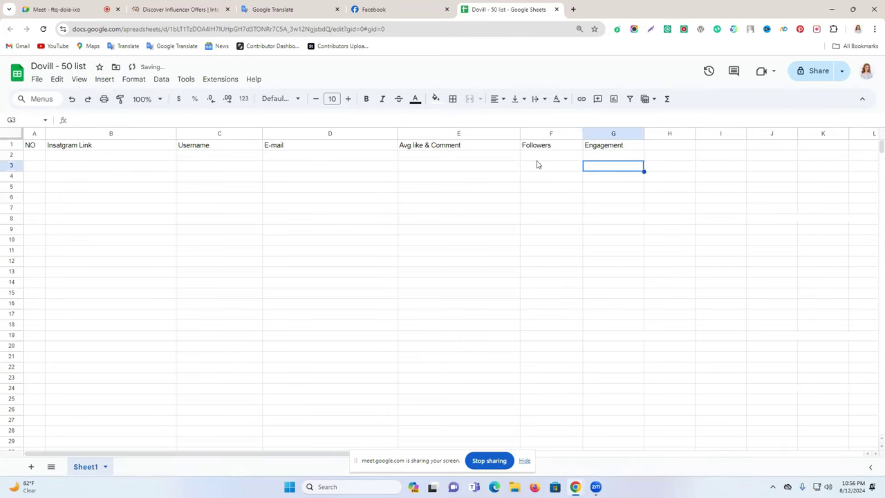
Step: Make the header row bold, font size 14, with a yellow fill
{"action": "left_click", "coordinate": [11, 144]}
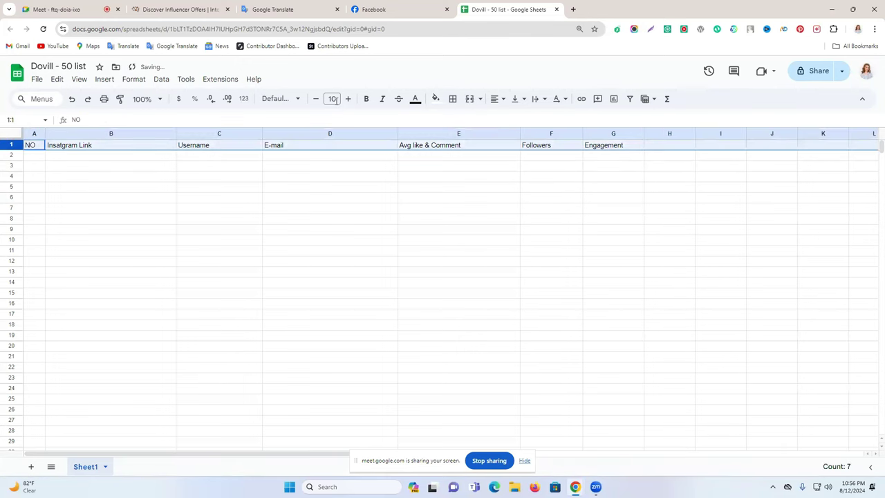
{"action": "left_click", "coordinate": [365, 99]}
{"action": "left_click", "coordinate": [348, 99]}
{"action": "left_click", "coordinate": [348, 99]}
{"action": "left_click", "coordinate": [348, 99]}
{"action": "left_click", "coordinate": [348, 99]}
{"action": "left_click", "coordinate": [348, 99]}
{"action": "left_click", "coordinate": [348, 99]}
{"action": "left_click", "coordinate": [348, 99]}
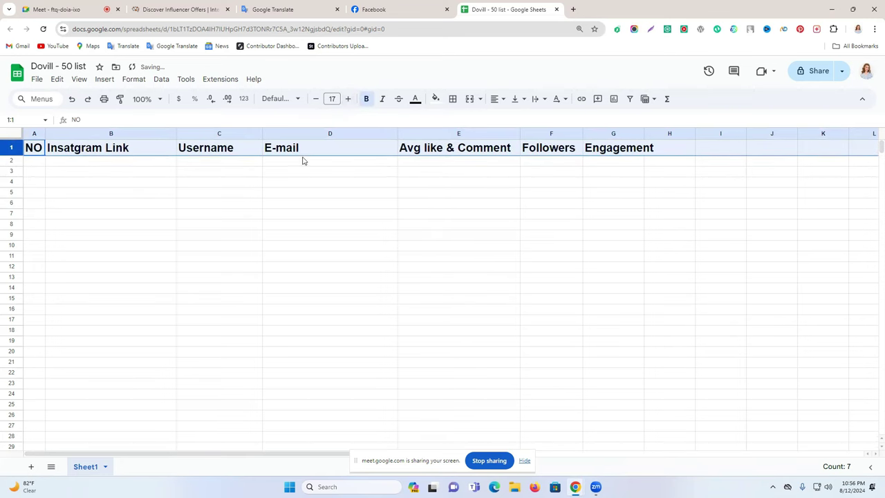
{"action": "left_click", "coordinate": [316, 98]}
{"action": "left_click", "coordinate": [316, 99]}
{"action": "left_click", "coordinate": [316, 99]}
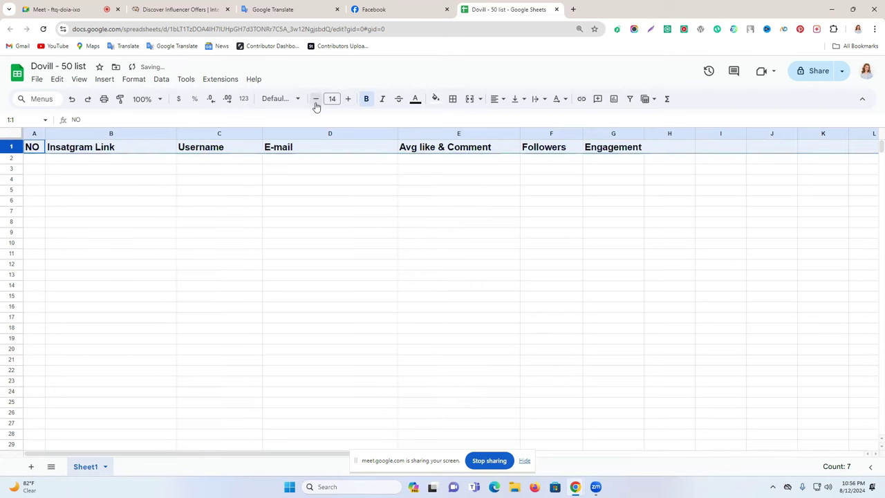
{"action": "left_click", "coordinate": [436, 101]}
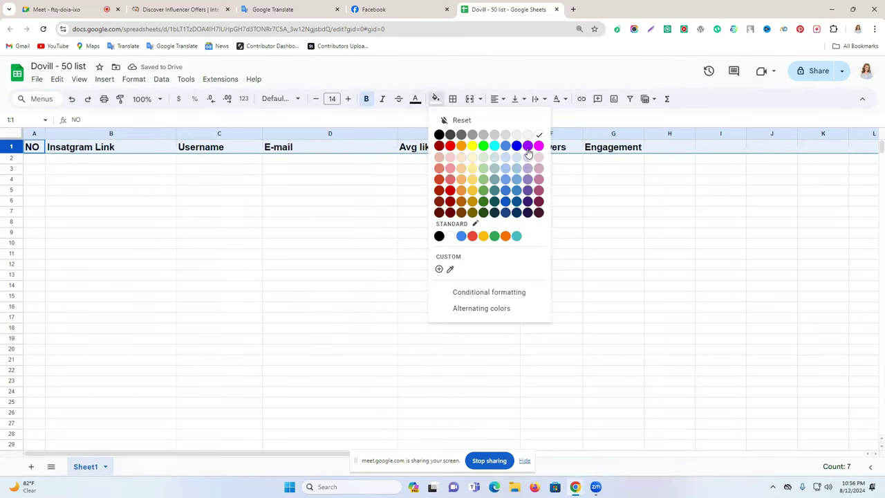
{"action": "left_click", "coordinate": [472, 145]}
{"action": "left_click", "coordinate": [380, 202]}
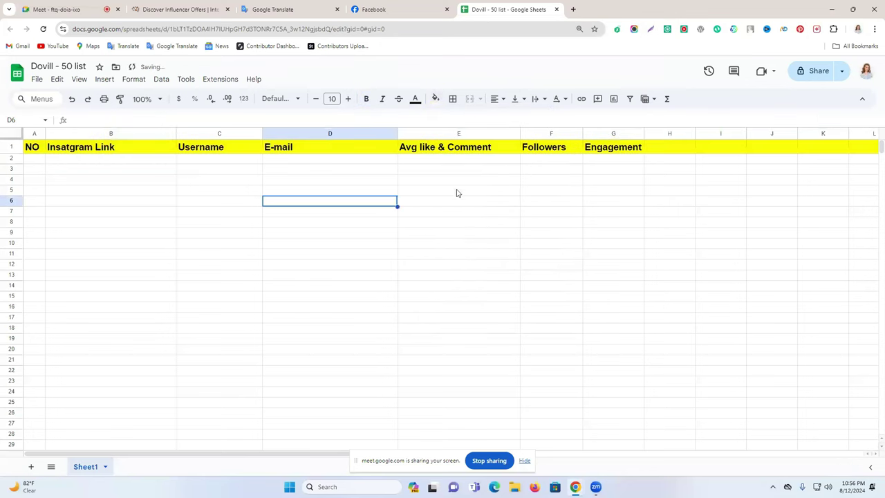
Step: Number column A from 1 to 51 by entering 1 and 2 in A2:A3 and filling down
{"action": "left_click", "coordinate": [38, 162]}
{"action": "type", "text": "1"}
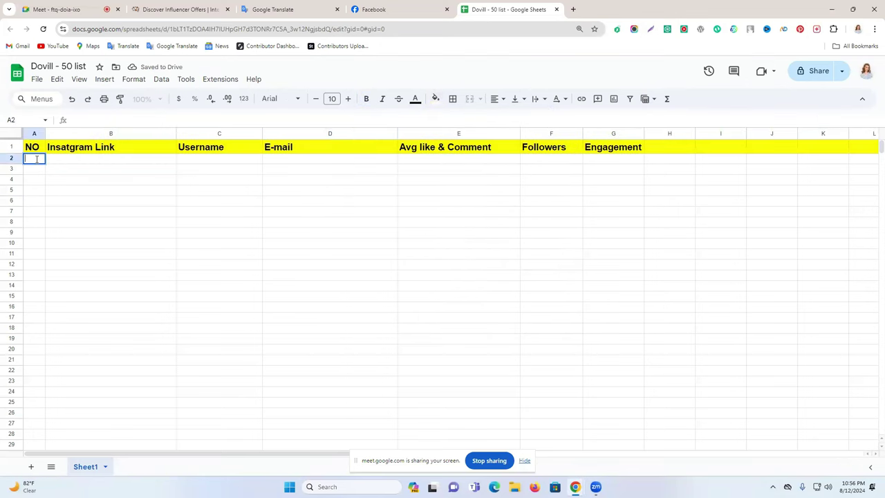
{"action": "key", "text": "Return"}
{"action": "type", "text": "2"}
{"action": "left_click", "coordinate": [89, 182]}
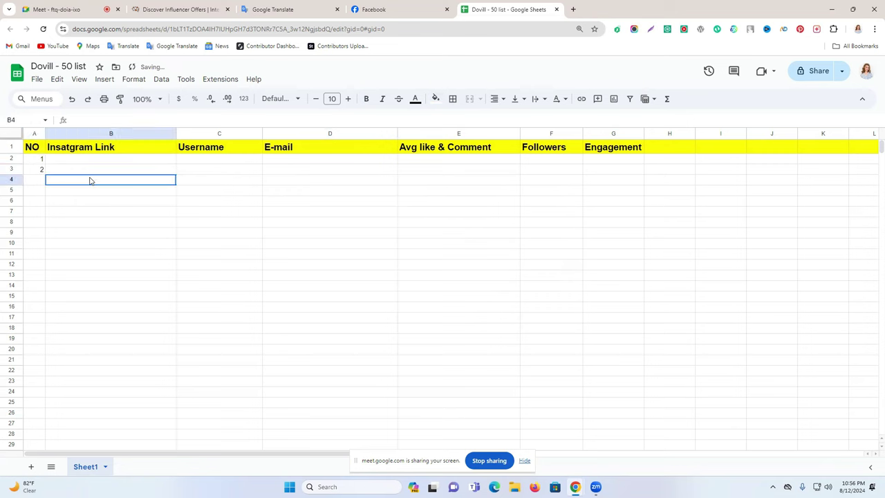
{"action": "left_click", "coordinate": [32, 161]}
{"action": "left_click_drag", "start_coordinate": [32, 171], "coordinate": [287, 327]}
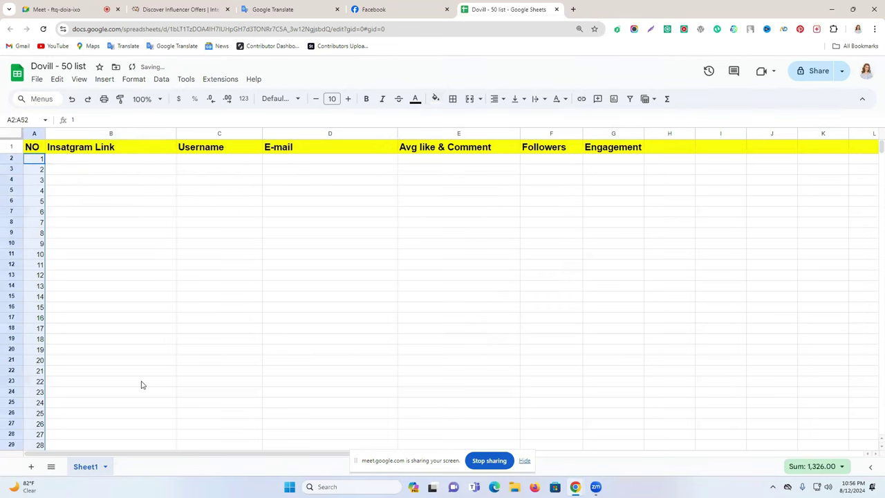
{"action": "scroll", "coordinate": [168, 331], "scroll_direction": "down", "scroll_amount": 15}
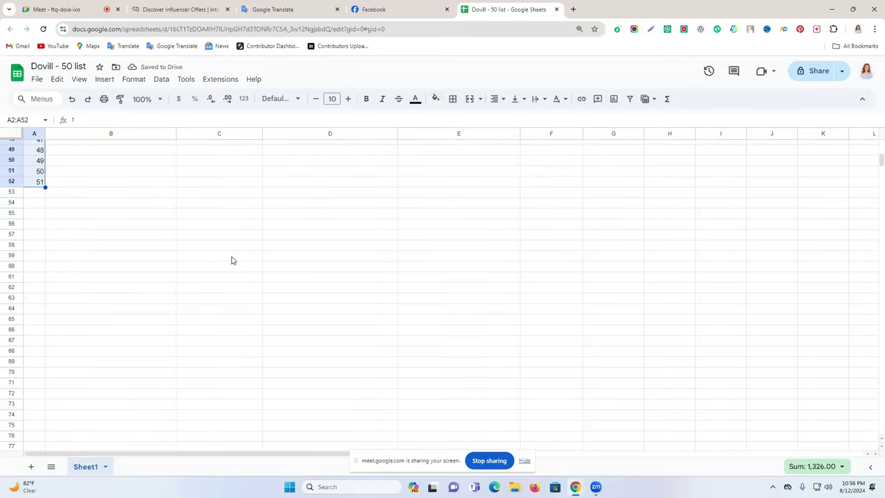
{"action": "scroll", "coordinate": [232, 260], "scroll_direction": "up", "scroll_amount": 15}
Step: Open the first three Fitness Instagram offers from Influencer Offers in new tabs
{"action": "left_click", "coordinate": [184, 245]}
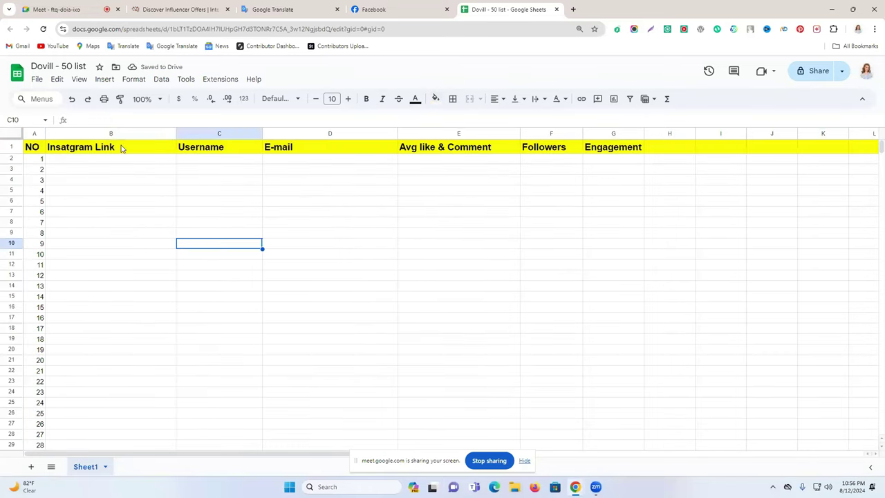
{"action": "left_click", "coordinate": [207, 9]}
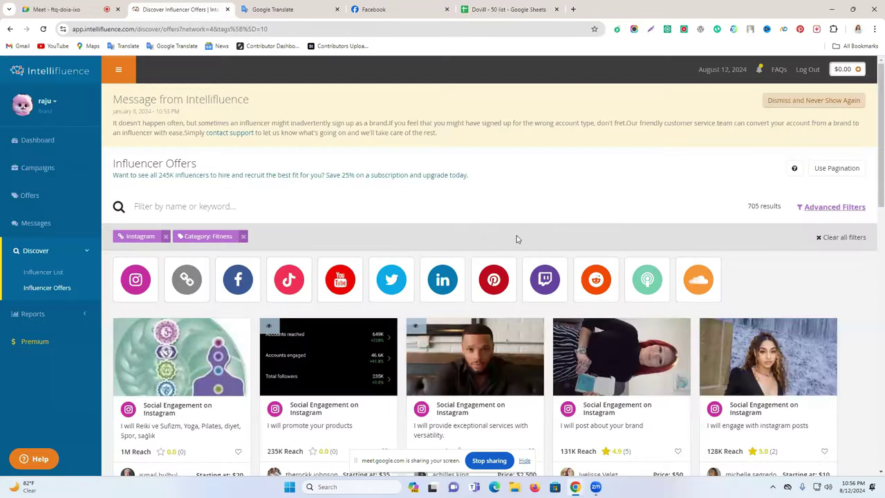
{"action": "scroll", "coordinate": [516, 239], "scroll_direction": "down", "scroll_amount": 3}
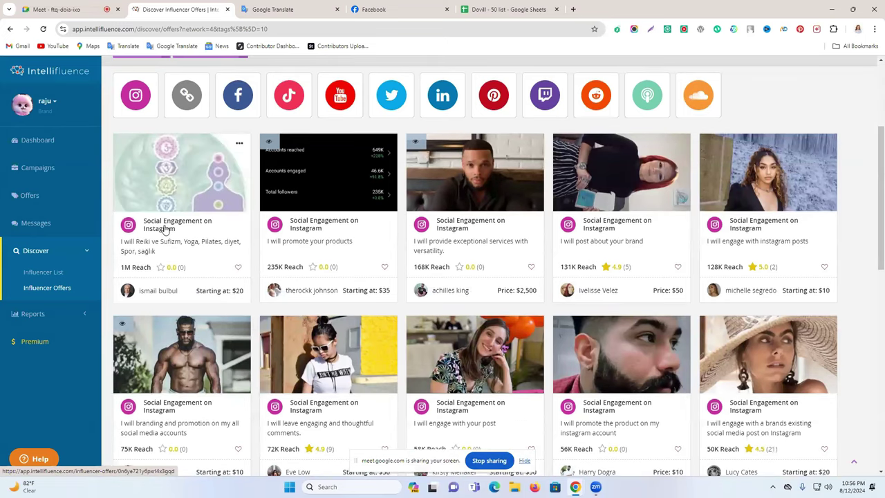
{"action": "middle_click", "coordinate": [193, 238]}
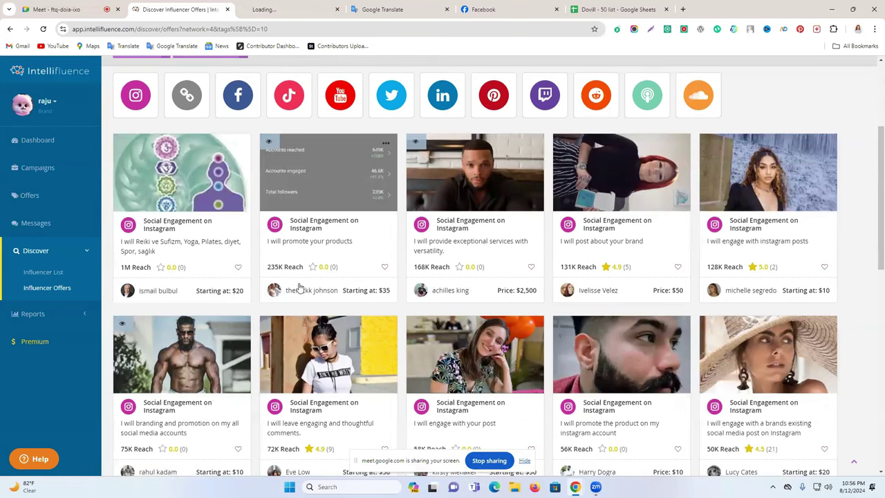
{"action": "right_click", "coordinate": [294, 228]}
{"action": "left_click", "coordinate": [326, 233]}
{"action": "right_click", "coordinate": [461, 224]}
{"action": "left_click", "coordinate": [491, 232]}
Step: Follow the first offer's Instagram link to the profile with 975 posts and 1.1M followers
{"action": "left_click", "coordinate": [263, 9]}
{"action": "scroll", "coordinate": [594, 208], "scroll_direction": "down", "scroll_amount": 3}
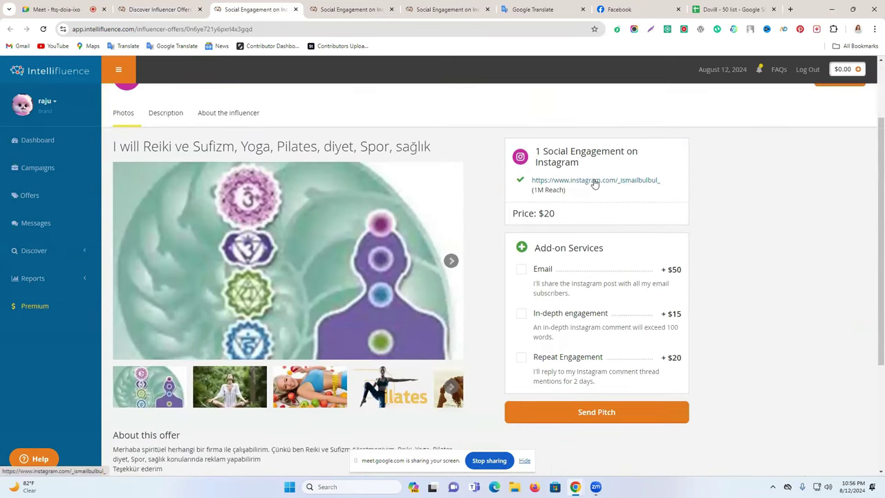
{"action": "left_click", "coordinate": [594, 181]}
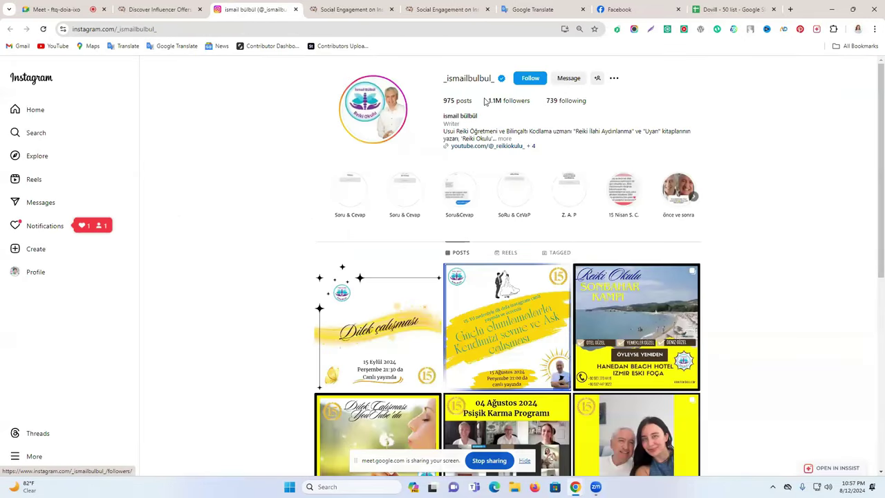
Step: Paste the influencer's Instagram profile URL into cell B2
{"action": "scroll", "coordinate": [494, 197], "scroll_direction": "down", "scroll_amount": 1}
{"action": "scroll", "coordinate": [494, 198], "scroll_direction": "up", "scroll_amount": 1}
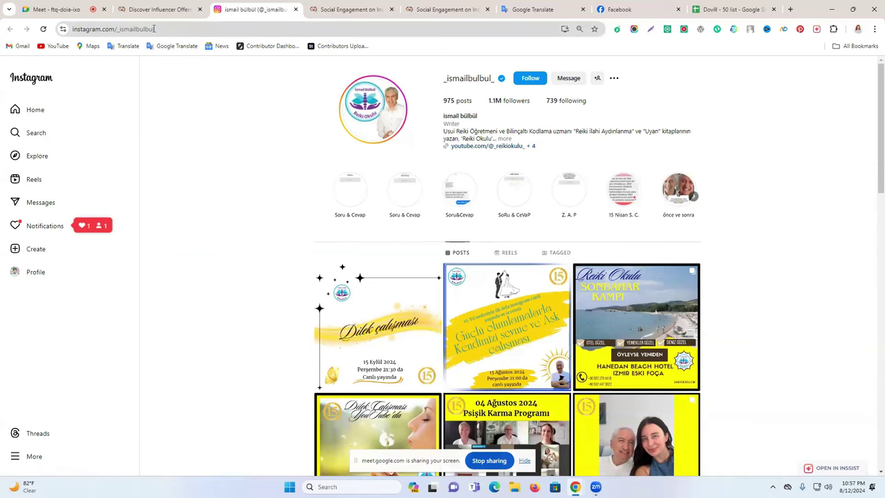
{"action": "left_click", "coordinate": [155, 28]}
{"action": "key", "text": "ctrl+c"}
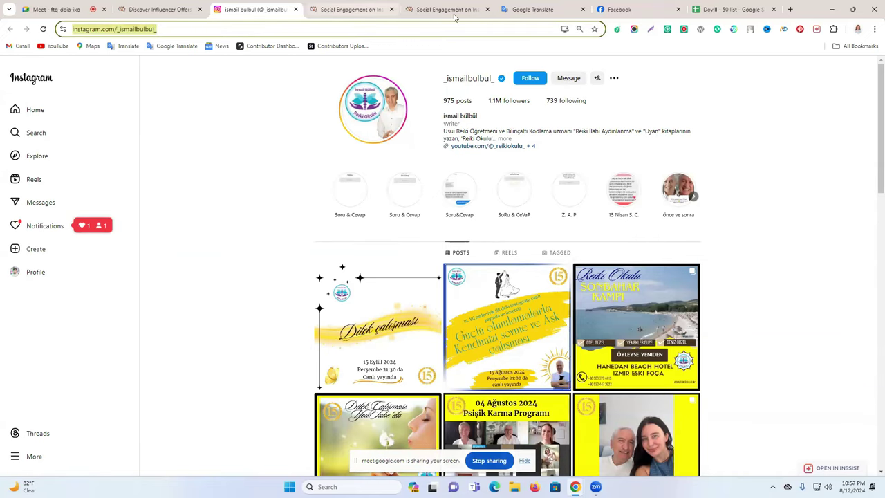
{"action": "left_click", "coordinate": [694, 9]}
{"action": "left_click", "coordinate": [89, 159]}
{"action": "key", "text": "ctrl+v"}
{"action": "left_click", "coordinate": [111, 178]}
Step: Select the username portion of the Instagram profile URL for the sheet
{"action": "left_click", "coordinate": [256, 9]}
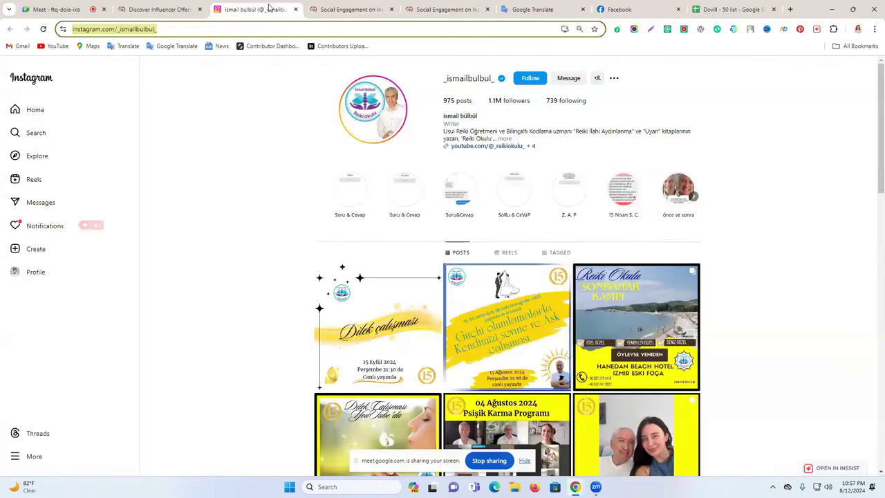
{"action": "left_click", "coordinate": [169, 28]}
{"action": "left_click_drag", "start_coordinate": [201, 28], "coordinate": [154, 29]}
{"action": "key", "text": "ctrl+c"}
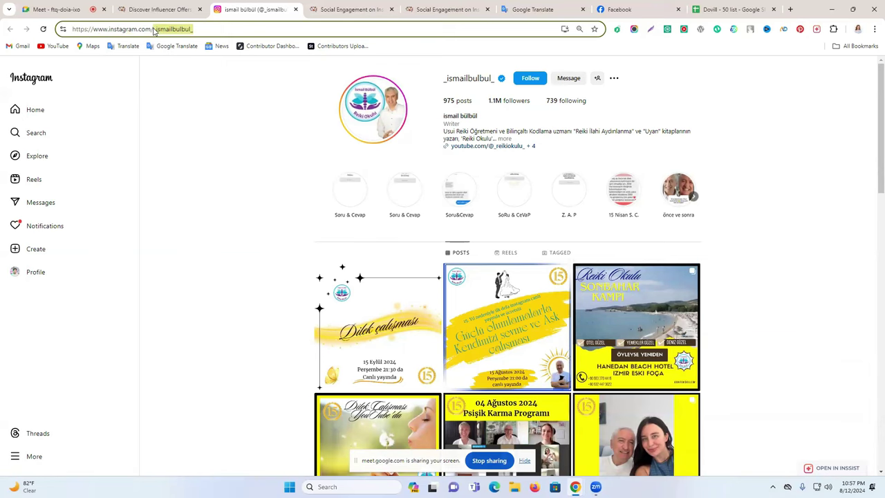
{"action": "left_click", "coordinate": [733, 9]}
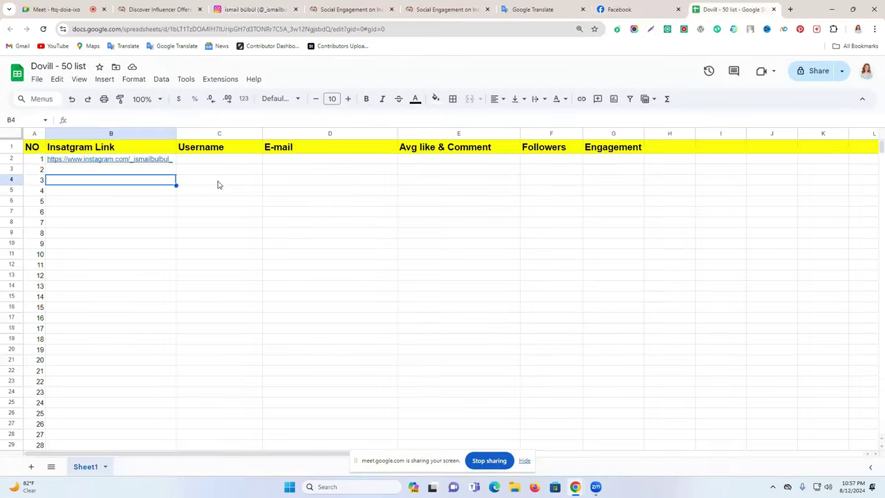
Step: Enter the copied username in C2 prefixed with '@', then select D2 for the e-mail
{"action": "left_click", "coordinate": [213, 159]}
{"action": "double_click", "coordinate": [213, 159]}
{"action": "key", "text": "ctrl+v"}
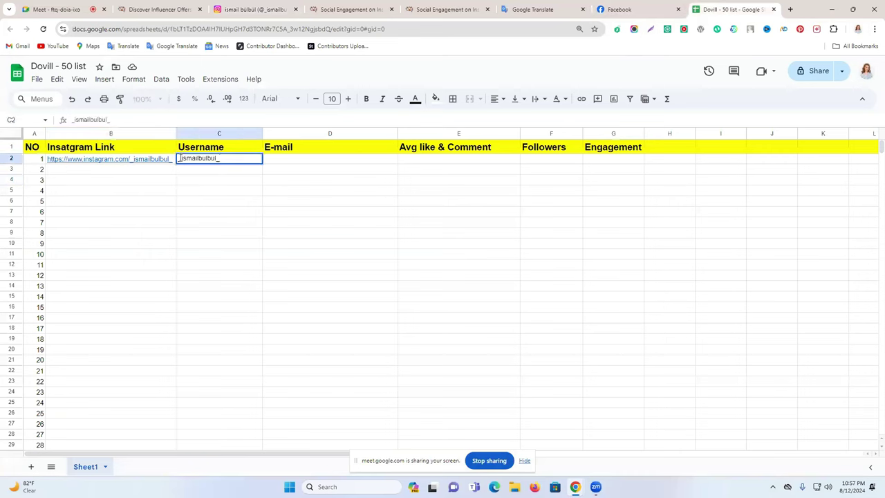
{"action": "type", "text": "@"}
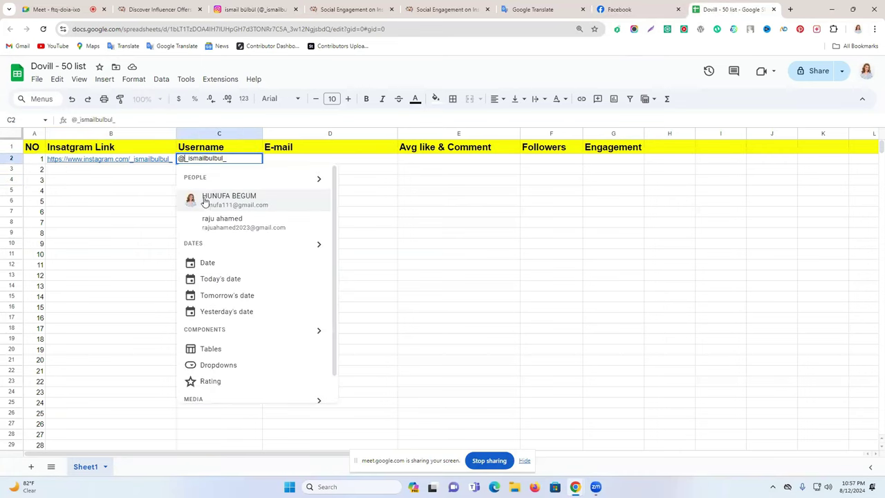
{"action": "left_click", "coordinate": [389, 213]}
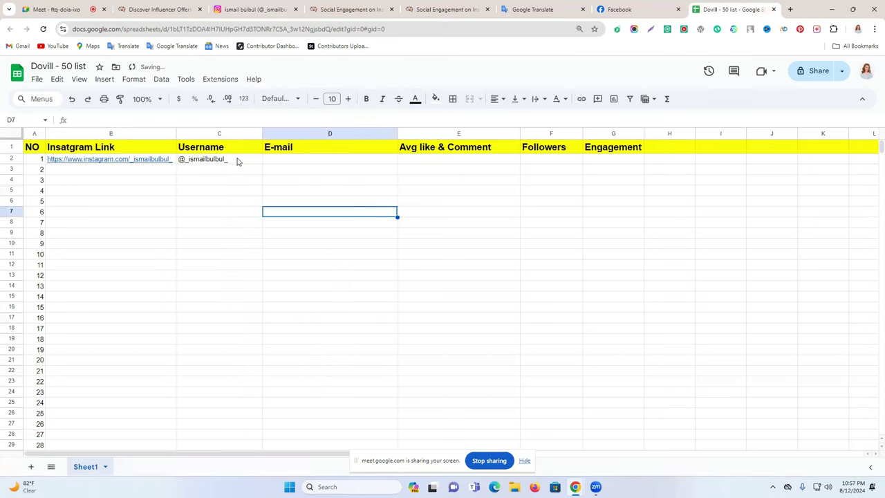
{"action": "left_click", "coordinate": [295, 164]}
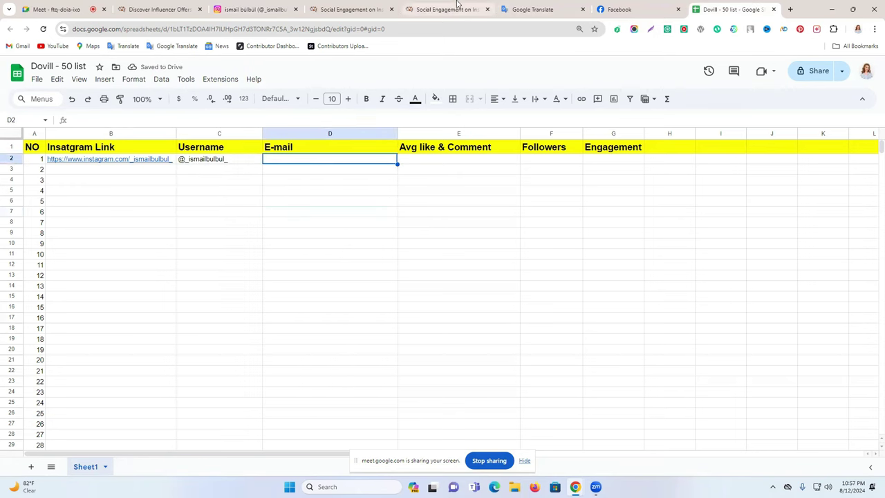
{"action": "left_click", "coordinate": [263, 7]}
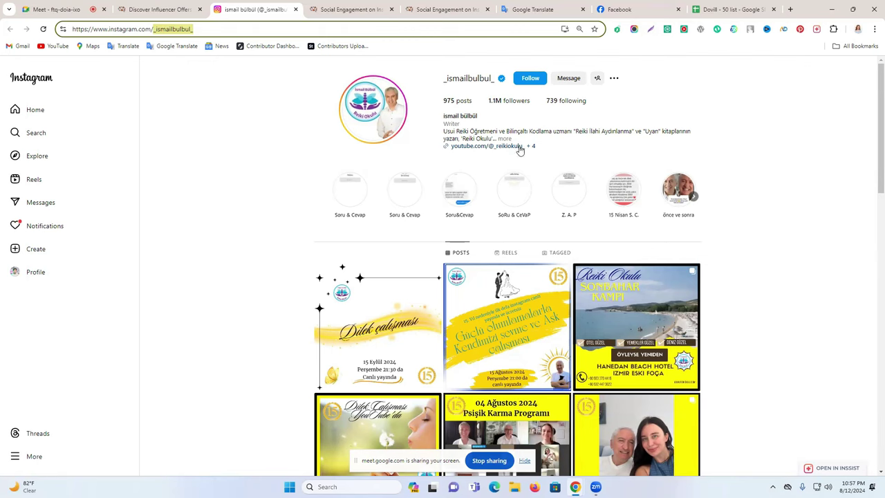
Step: Expand the Instagram bio and show its Links list: YouTube, two Facebook, website and LinkedIn
{"action": "right_click", "coordinate": [470, 149]}
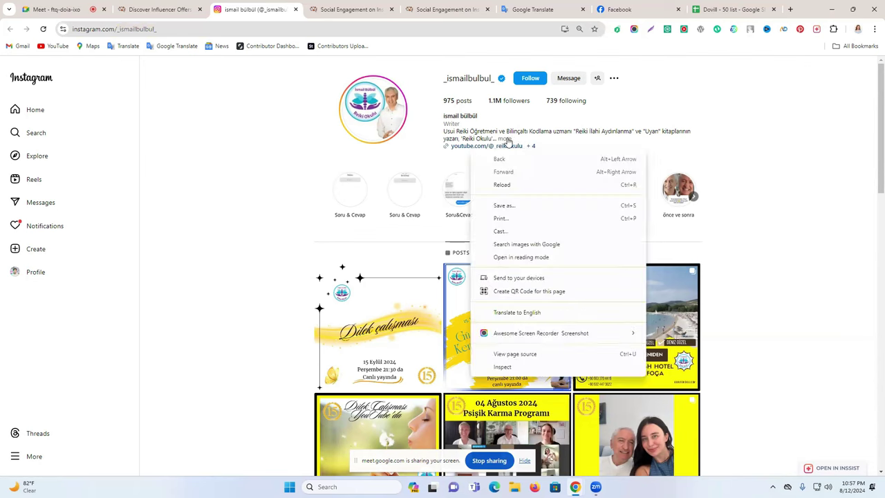
{"action": "left_click", "coordinate": [506, 141]}
{"action": "right_click", "coordinate": [464, 153]}
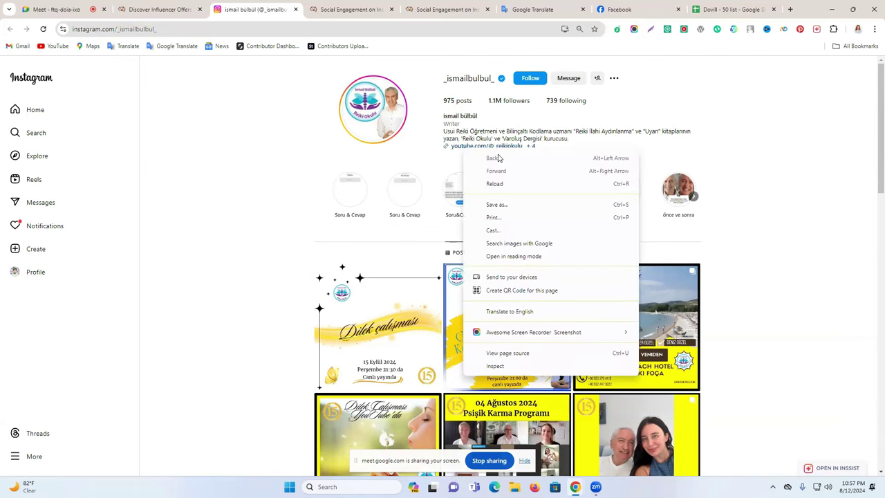
{"action": "key", "text": "Escape"}
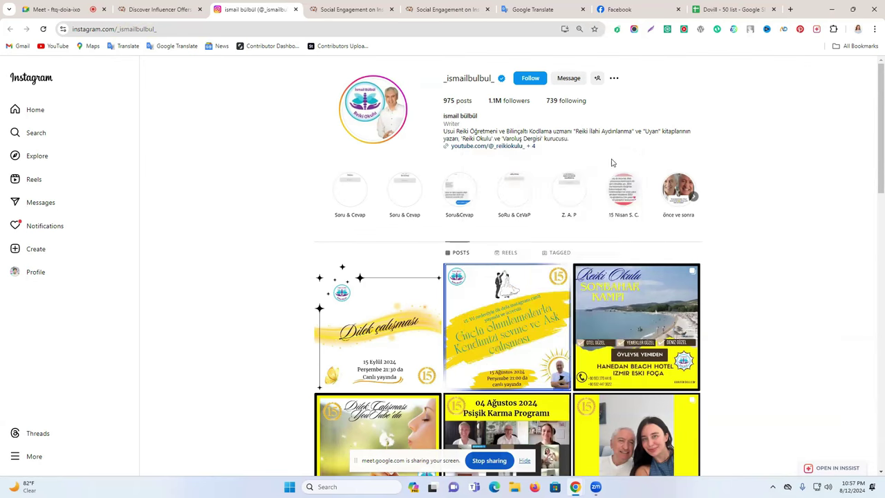
{"action": "right_click", "coordinate": [465, 151]}
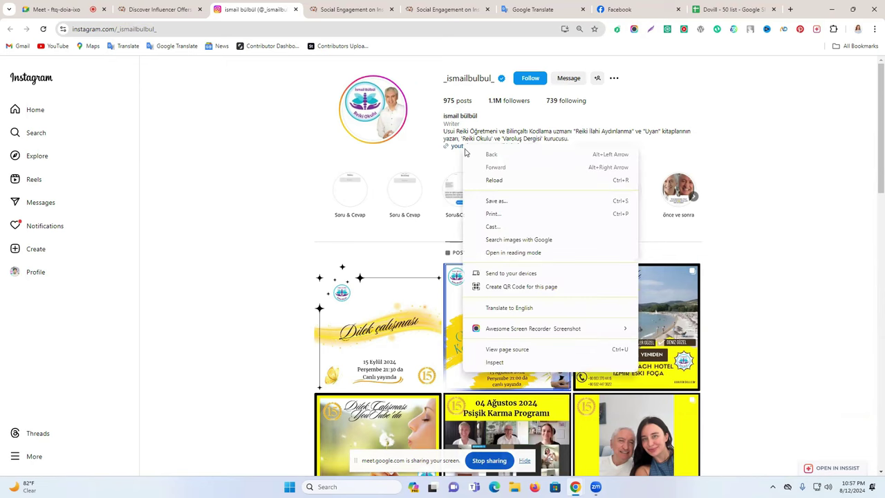
{"action": "left_click", "coordinate": [455, 151]}
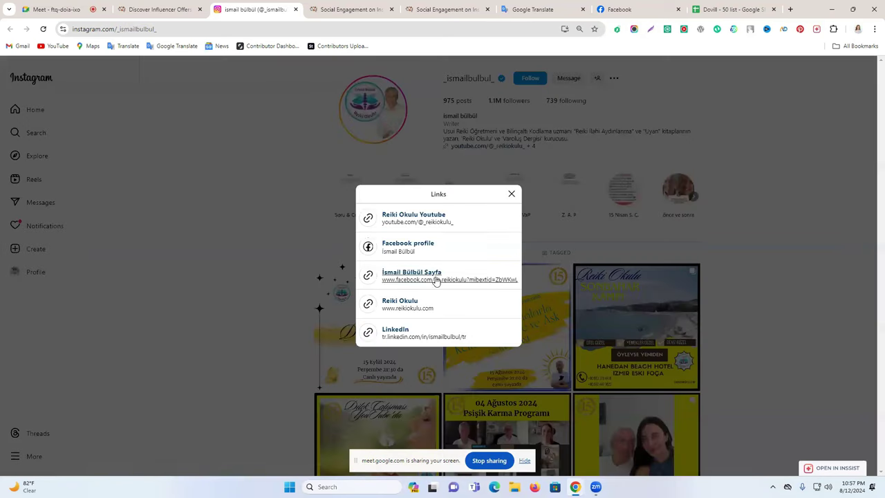
Step: Open the influencer's Facebook profile, try its reikiturkiye YouTube link, and close the broken page
{"action": "left_click", "coordinate": [415, 247]}
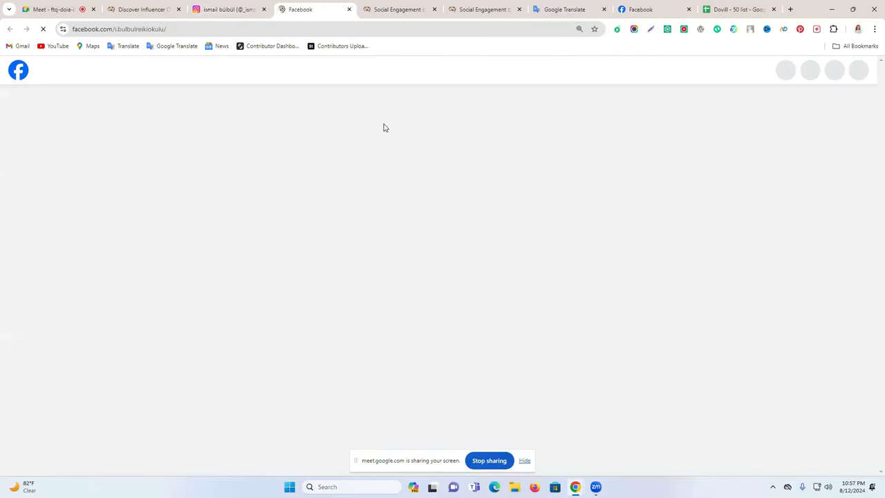
{"action": "scroll", "coordinate": [237, 344], "scroll_direction": "down", "scroll_amount": 3}
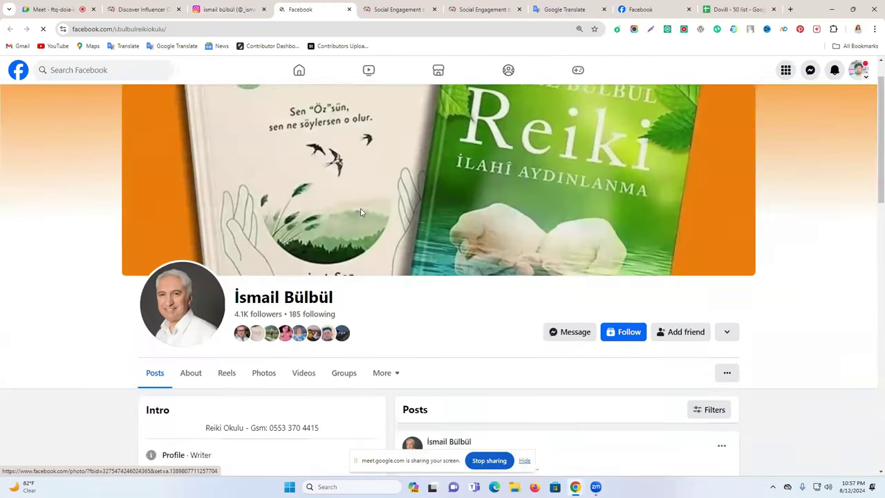
{"action": "scroll", "coordinate": [237, 344], "scroll_direction": "down", "scroll_amount": 2}
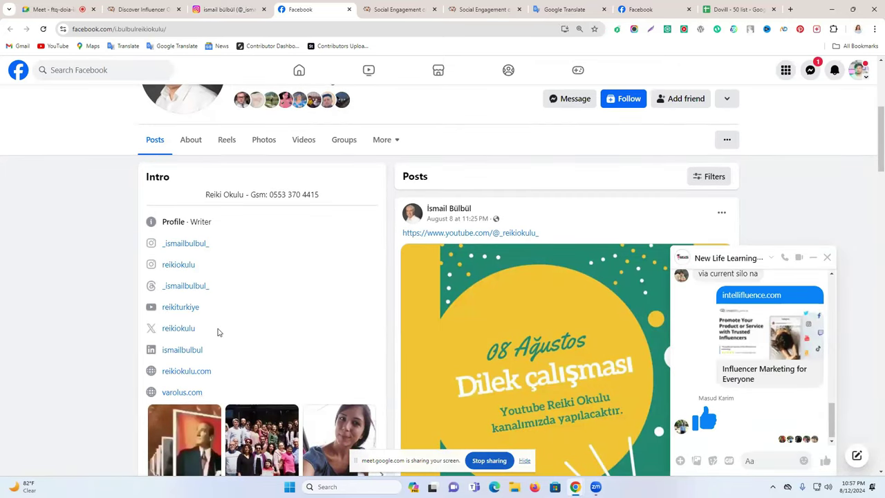
{"action": "scroll", "coordinate": [217, 332], "scroll_direction": "down", "scroll_amount": 1}
{"action": "scroll", "coordinate": [218, 333], "scroll_direction": "down", "scroll_amount": 5}
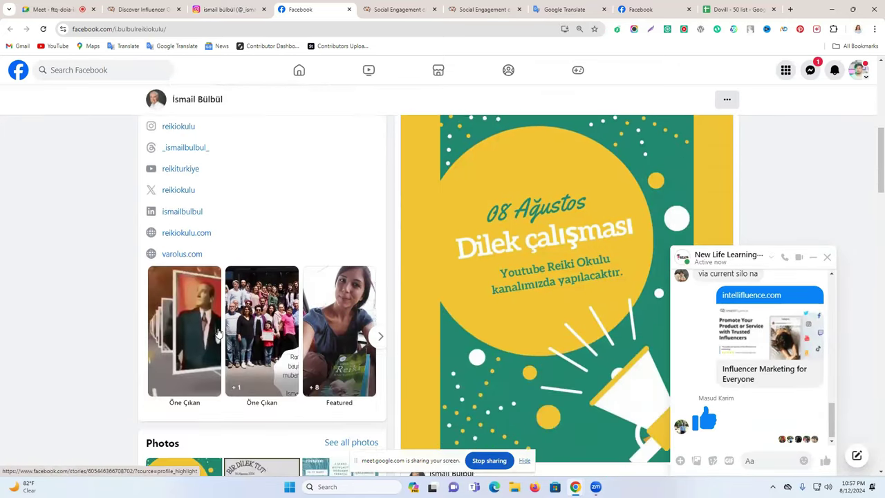
{"action": "scroll", "coordinate": [217, 333], "scroll_direction": "up", "scroll_amount": 10}
{"action": "scroll", "coordinate": [184, 390], "scroll_direction": "down", "scroll_amount": 4}
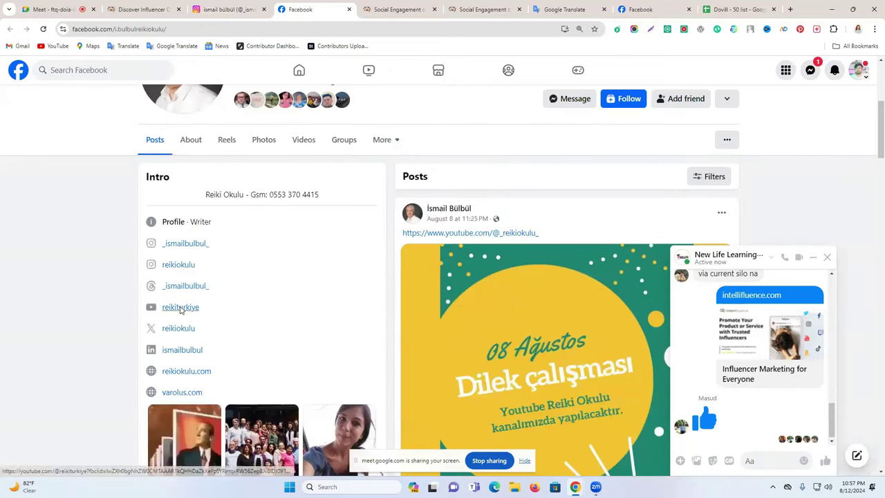
{"action": "left_click", "coordinate": [178, 307]}
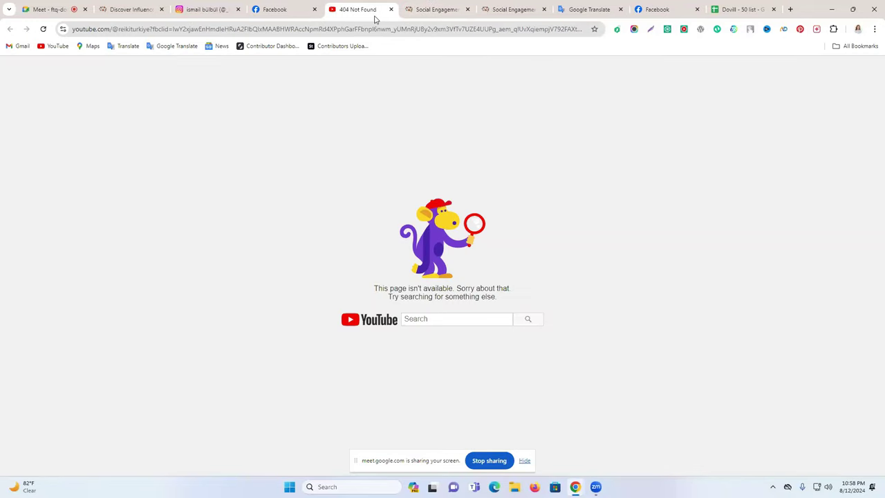
{"action": "left_click", "coordinate": [391, 9]}
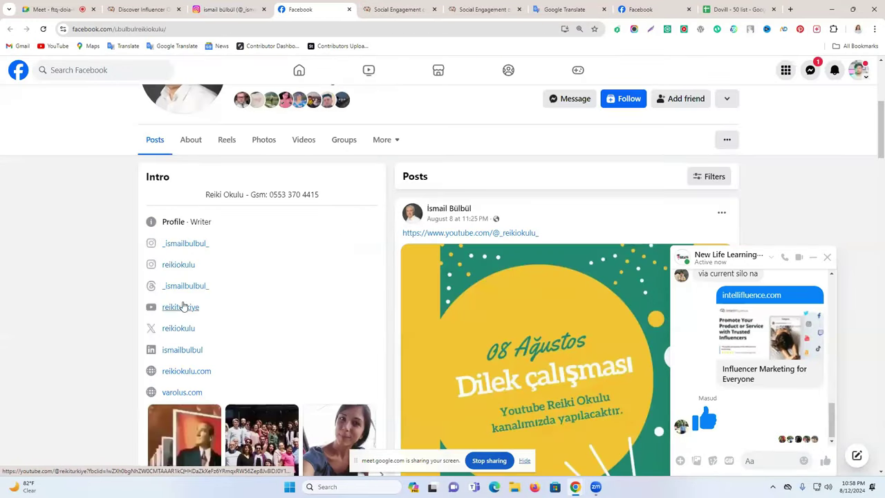
Step: Open the LinkedIn and reikiokulu.com links from the Facebook Intro in new tabs
{"action": "left_click", "coordinate": [178, 351]}
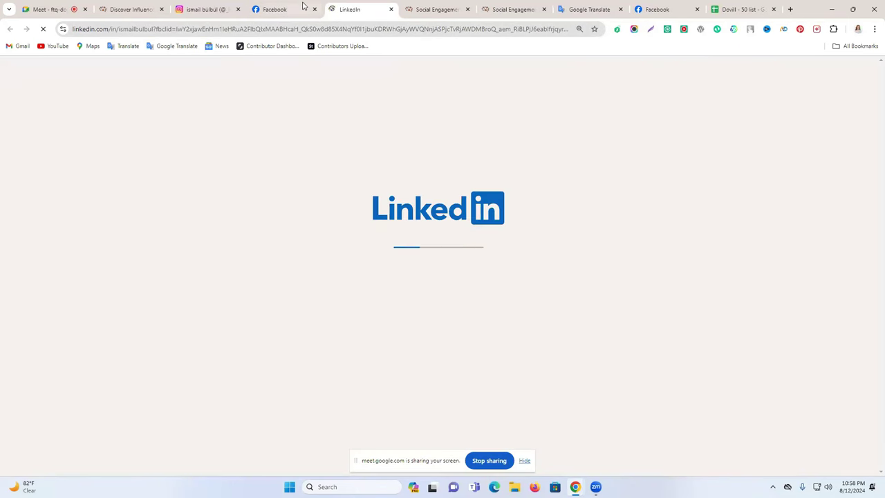
{"action": "left_click", "coordinate": [297, 9]}
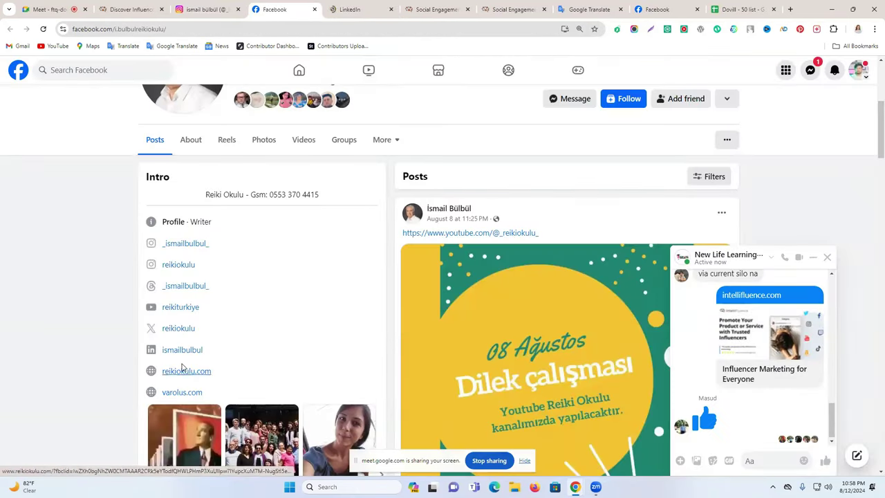
{"action": "left_click", "coordinate": [181, 372]}
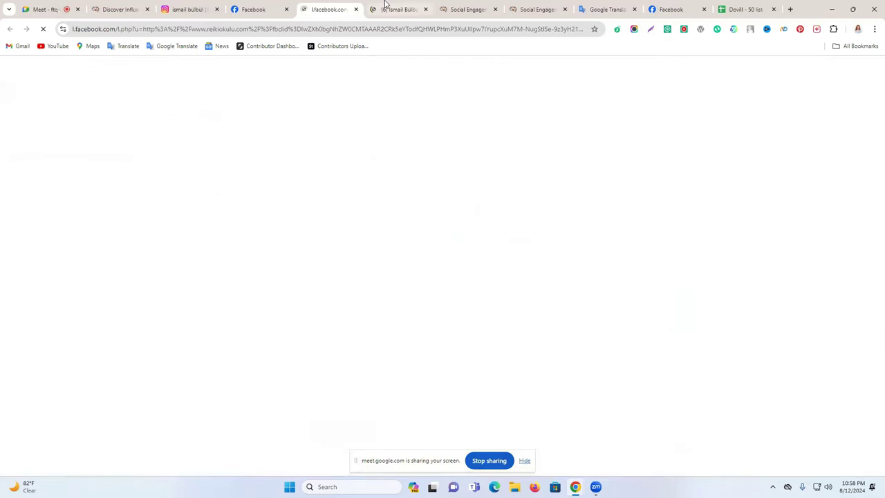
Step: Scroll through the influencer's LinkedIn profile (4,379 followers, 500+ connections) and bring up its More actions
{"action": "scroll", "coordinate": [256, 323], "scroll_direction": "down", "scroll_amount": 10}
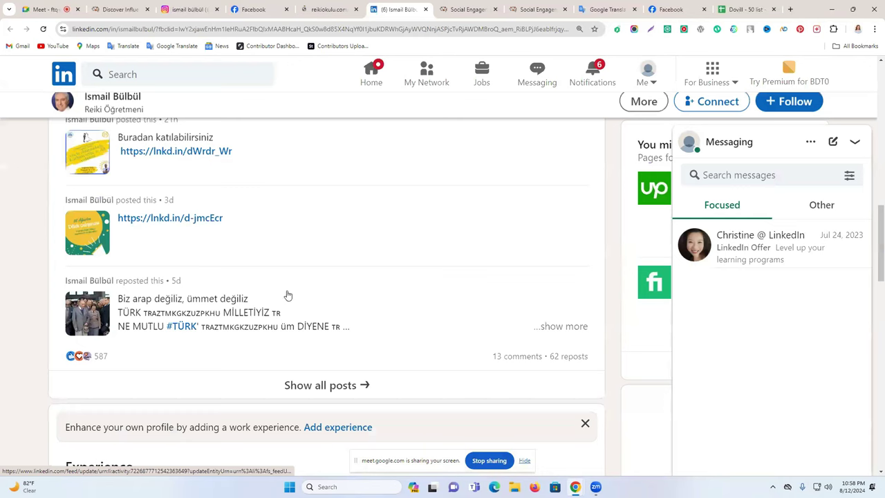
{"action": "scroll", "coordinate": [288, 295], "scroll_direction": "down", "scroll_amount": 15}
{"action": "scroll", "coordinate": [287, 295], "scroll_direction": "up", "scroll_amount": 15}
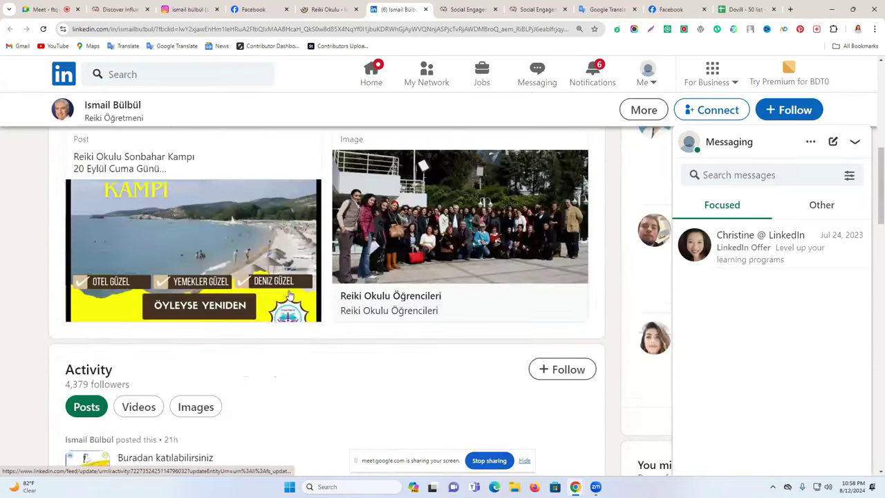
{"action": "scroll", "coordinate": [289, 295], "scroll_direction": "up", "scroll_amount": 8}
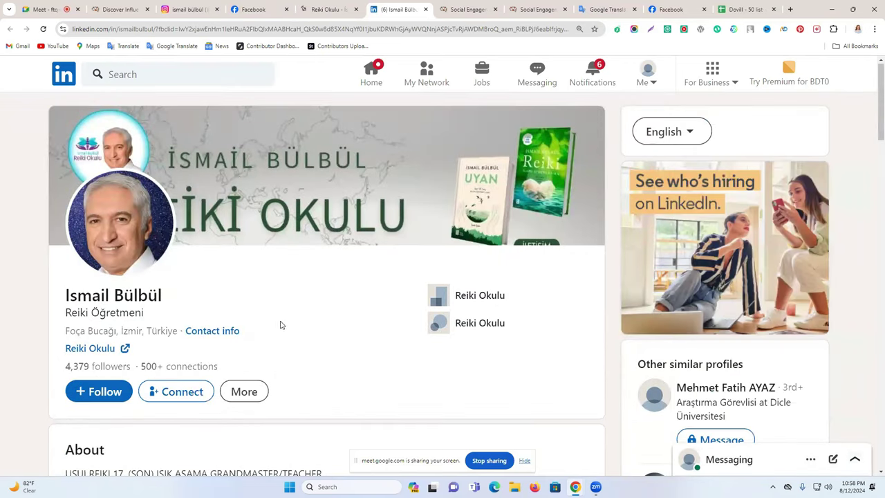
{"action": "scroll", "coordinate": [230, 349], "scroll_direction": "down", "scroll_amount": 1}
{"action": "left_click", "coordinate": [265, 300]}
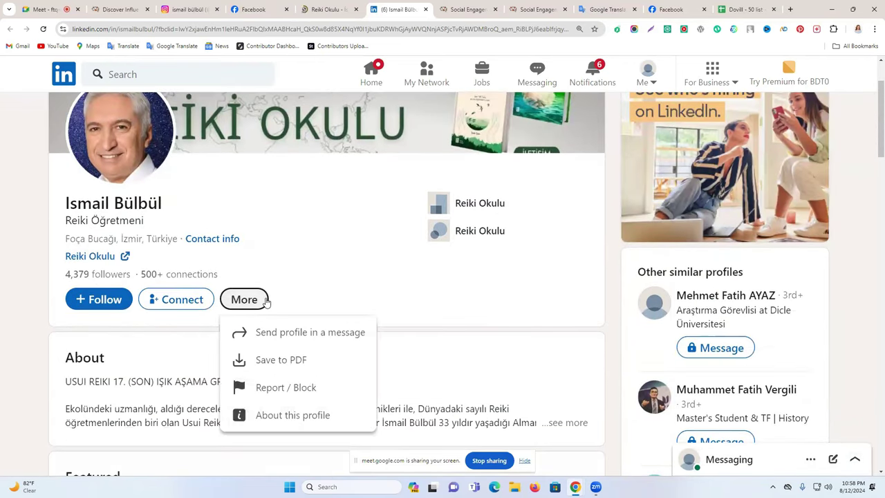
Step: Bring the Reiki Okulu website tab forward and dismiss the page translation prompt
{"action": "left_click", "coordinate": [329, 8]}
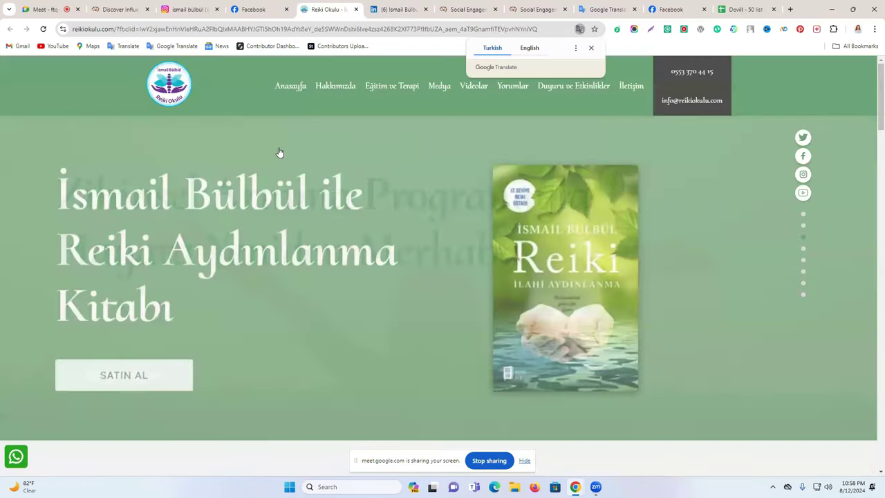
{"action": "scroll", "coordinate": [611, 168], "scroll_direction": "down", "scroll_amount": 2}
{"action": "scroll", "coordinate": [610, 168], "scroll_direction": "up", "scroll_amount": 2}
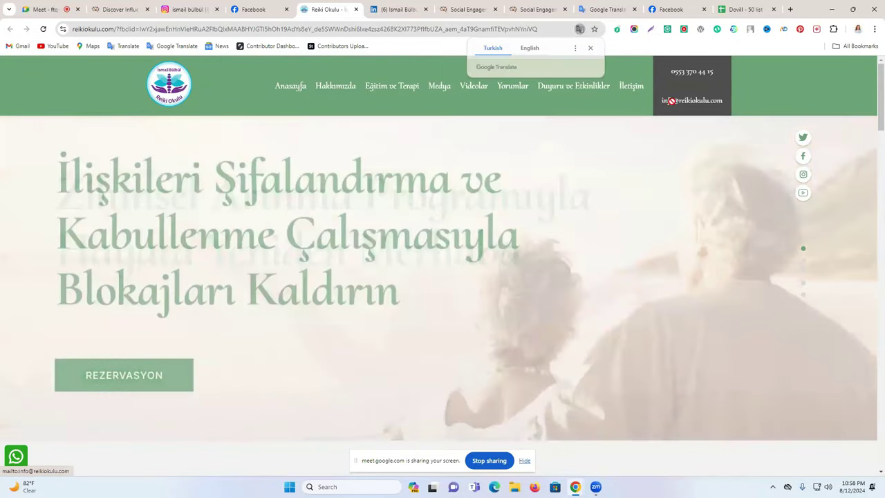
{"action": "left_click", "coordinate": [734, 98]}
Step: Try the site's contact e-mail link, then close the Microsoft Store mail-app prompt it triggers
{"action": "left_click", "coordinate": [693, 105]}
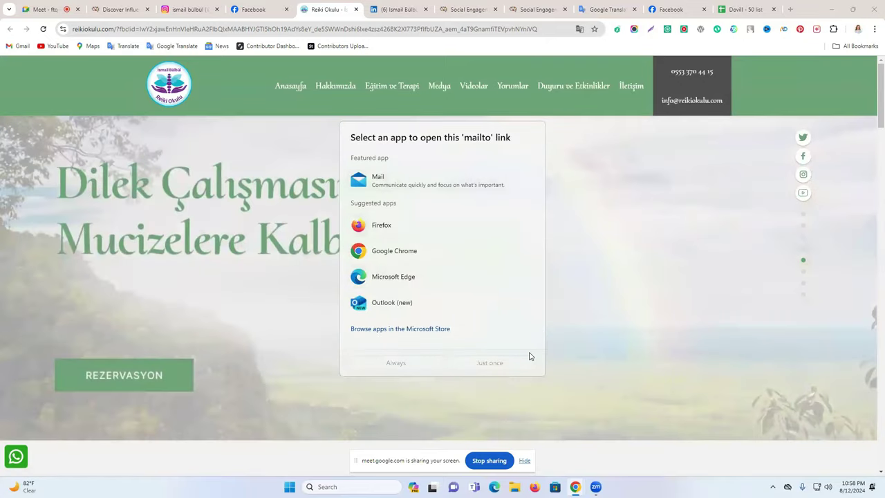
{"action": "scroll", "coordinate": [633, 301], "scroll_direction": "down", "scroll_amount": 1}
{"action": "scroll", "coordinate": [634, 300], "scroll_direction": "down", "scroll_amount": 5}
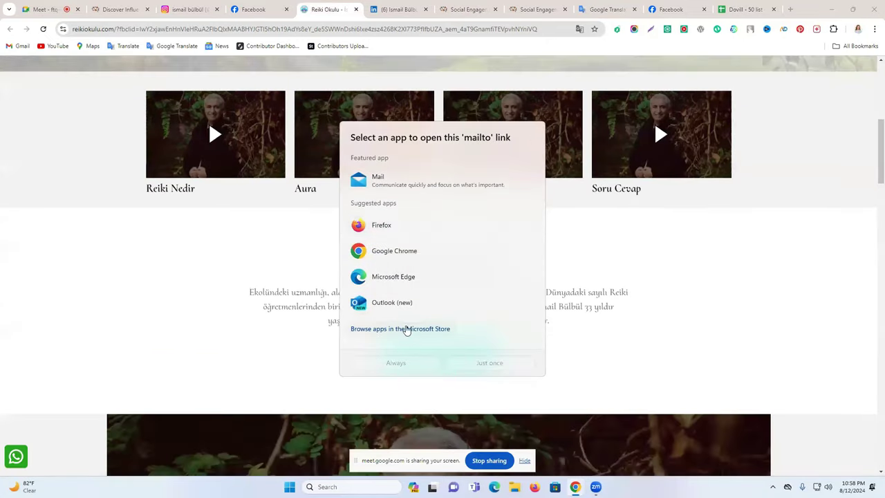
{"action": "left_click", "coordinate": [401, 329]}
{"action": "left_click", "coordinate": [873, 7]}
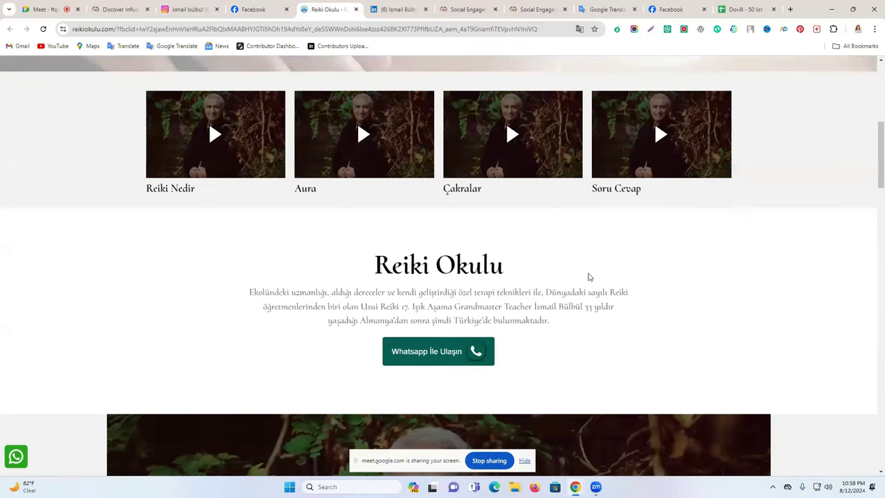
Step: Browse the site's Eğitimler, Terapiler and Grup Çalışmaları service sections
{"action": "scroll", "coordinate": [496, 315], "scroll_direction": "down", "scroll_amount": 3}
{"action": "scroll", "coordinate": [496, 315], "scroll_direction": "down", "scroll_amount": 15}
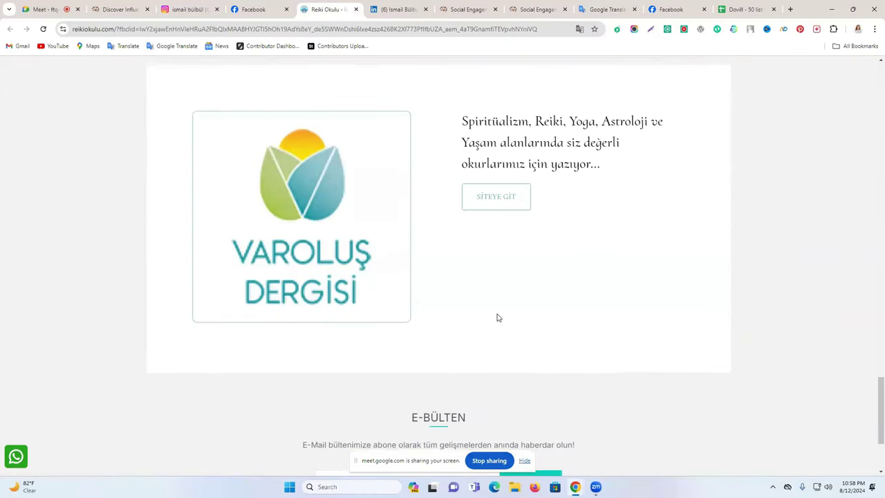
{"action": "scroll", "coordinate": [497, 317], "scroll_direction": "down", "scroll_amount": 2}
{"action": "scroll", "coordinate": [533, 306], "scroll_direction": "up", "scroll_amount": 7}
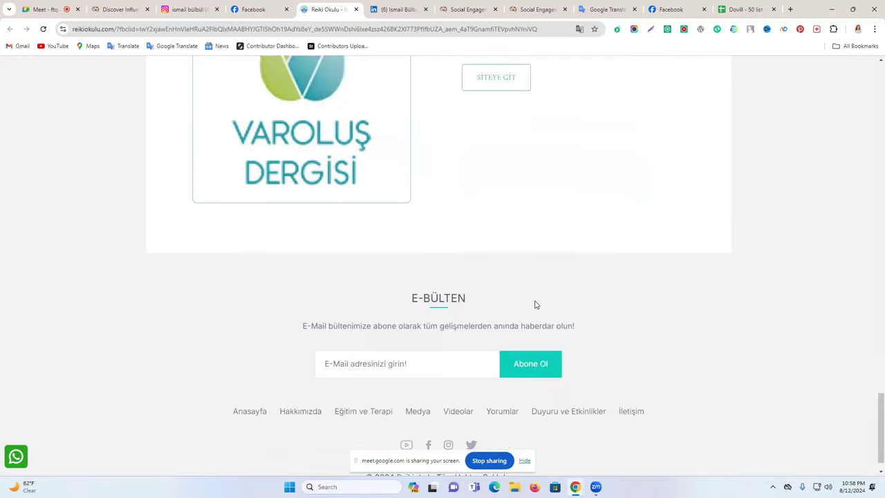
{"action": "scroll", "coordinate": [872, 276], "scroll_direction": "up", "scroll_amount": 15}
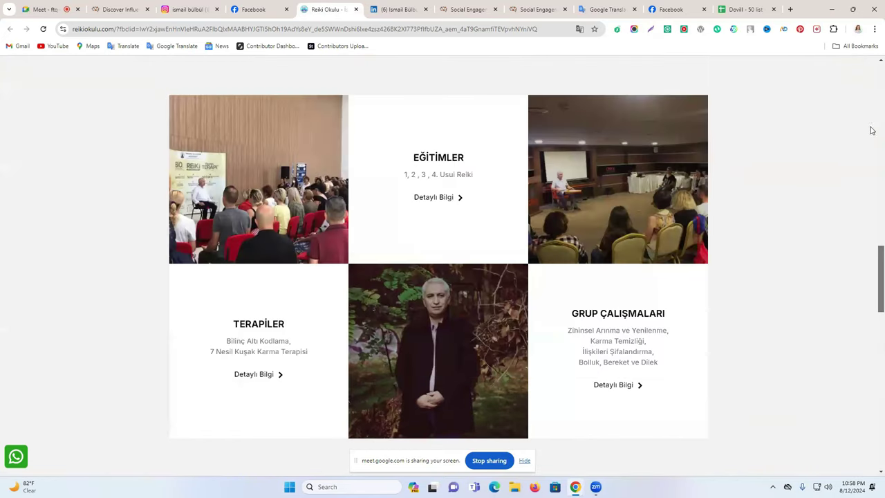
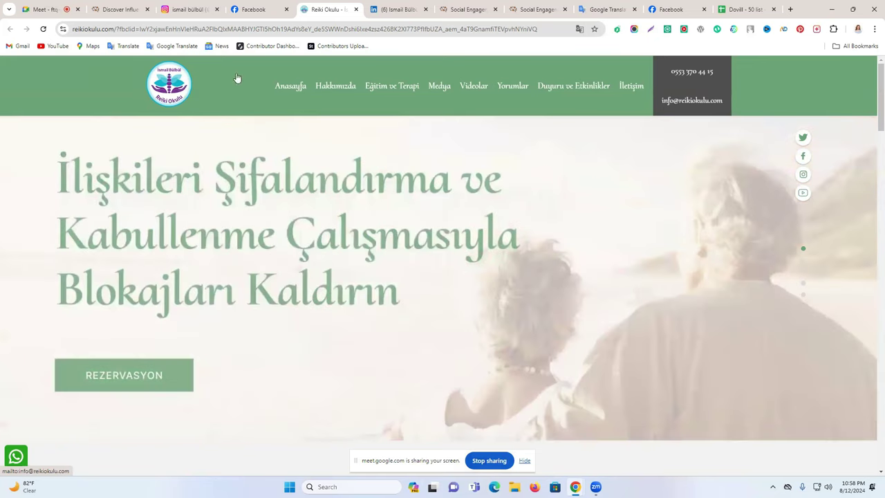
{"action": "left_click", "coordinate": [115, 29]}
{"action": "key", "text": "ctrl+c"}
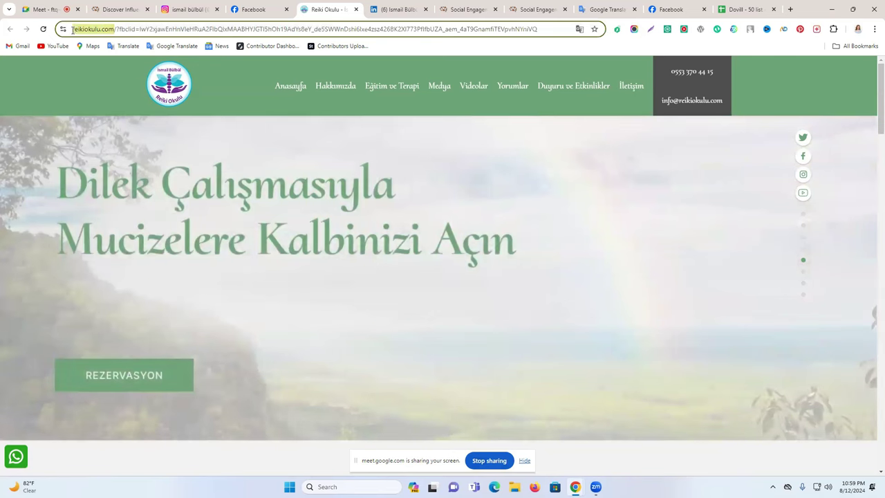
{"action": "left_click", "coordinate": [740, 9]}
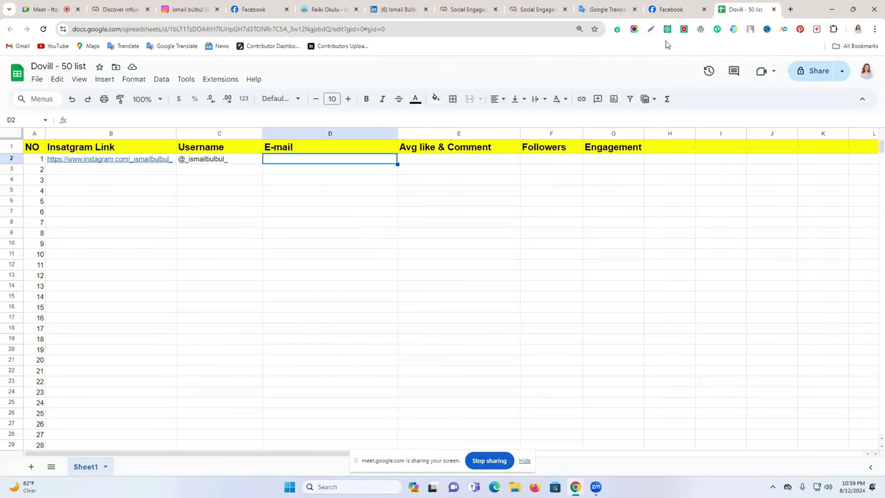
{"action": "double_click", "coordinate": [291, 159]}
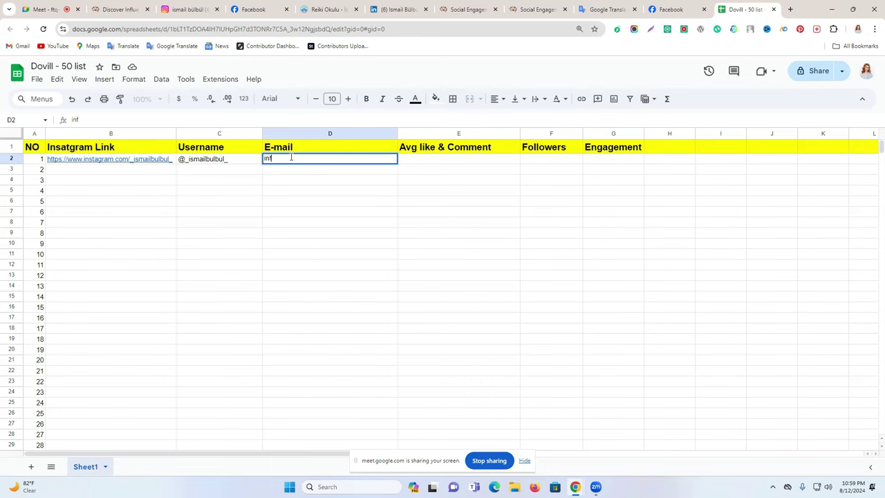
{"action": "key", "text": "ctrl+2"}
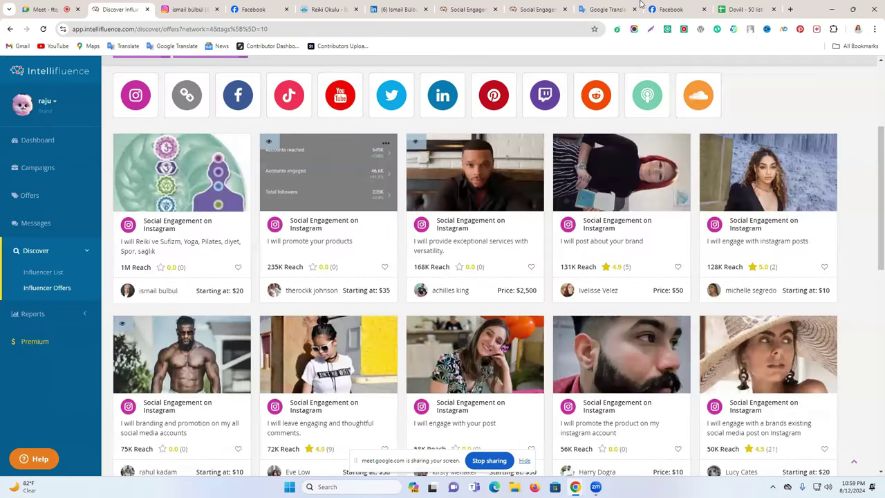
{"action": "key", "text": "ctrl+9"}
{"action": "key", "text": "ctrl+v"}
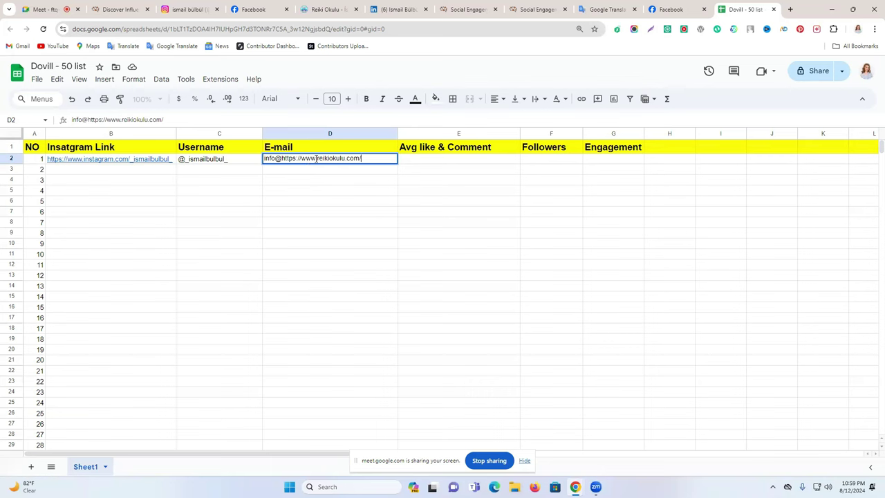
{"action": "left_click_drag", "start_coordinate": [317, 158], "coordinate": [302, 159]}
{"action": "left_click", "coordinate": [316, 159]}
{"action": "key", "text": "BackSpace"}
{"action": "key", "text": "BackSpace"}
{"action": "key", "text": "BackSpace"}
{"action": "key", "text": "BackSpace"}
{"action": "key", "text": "BackSpace"}
{"action": "key", "text": "BackSpace"}
{"action": "key", "text": "BackSpace"}
{"action": "key", "text": "BackSpace"}
{"action": "key", "text": "BackSpace"}
{"action": "key", "text": "BackSpace"}
{"action": "key", "text": "BackSpace"}
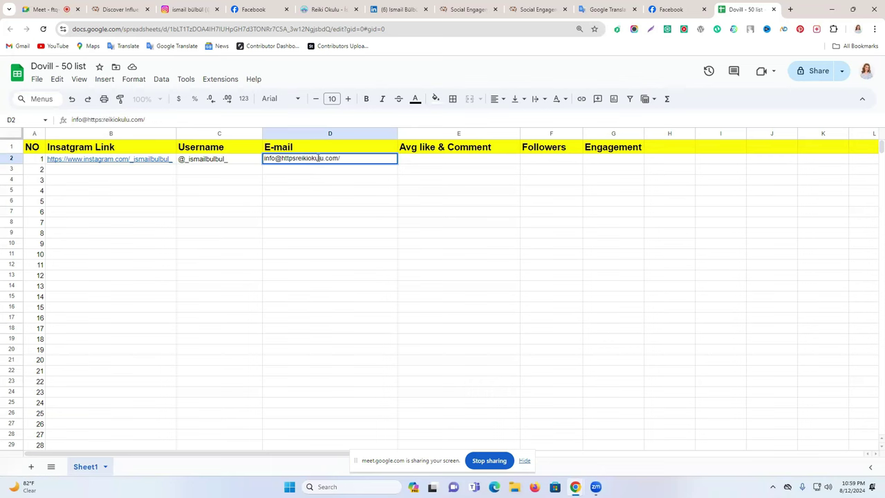
{"action": "key", "text": "BackSpace"}
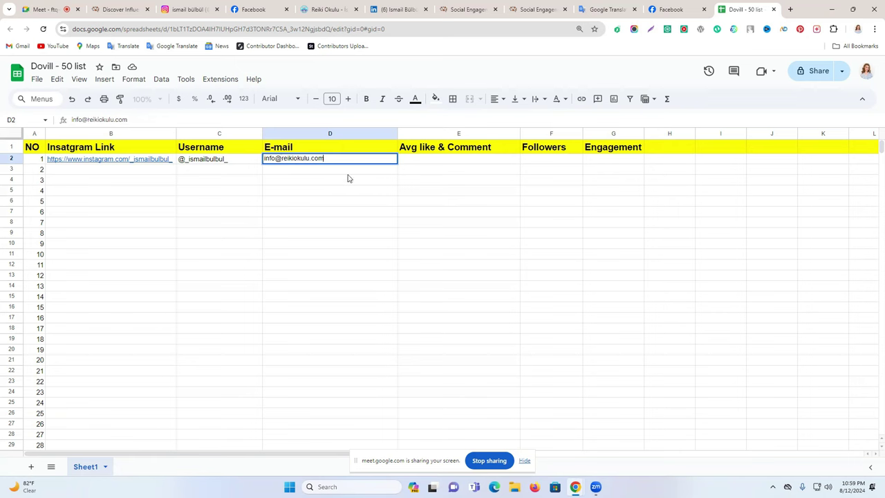
{"action": "left_click", "coordinate": [343, 194]}
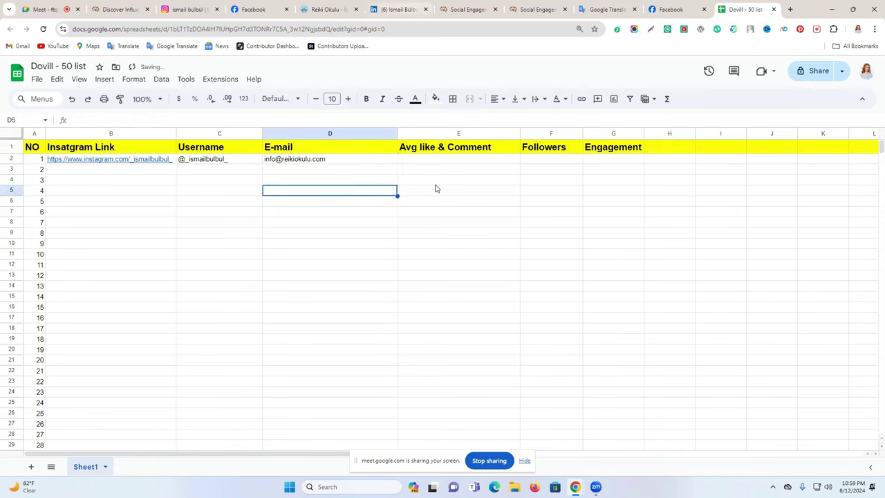
Step: Review the Avg like & Comment, Followers and Engagement column headers
{"action": "left_click", "coordinate": [426, 152]}
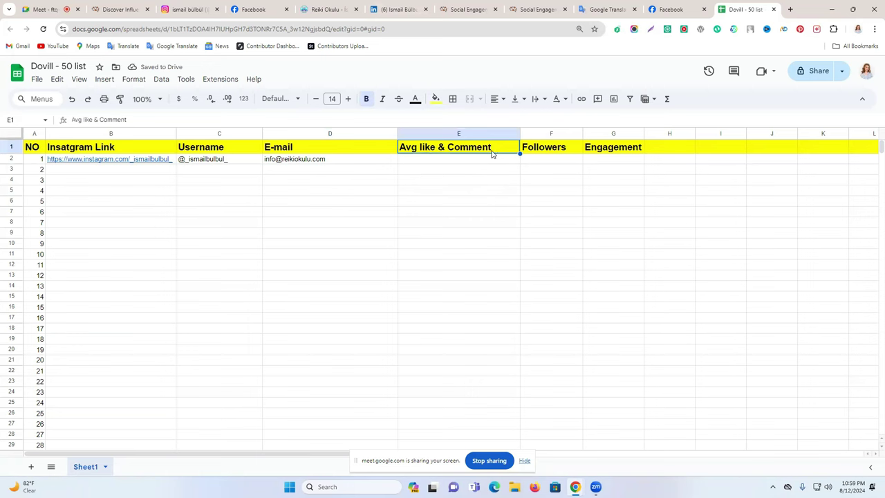
{"action": "left_click", "coordinate": [557, 154]}
{"action": "left_click", "coordinate": [614, 154]}
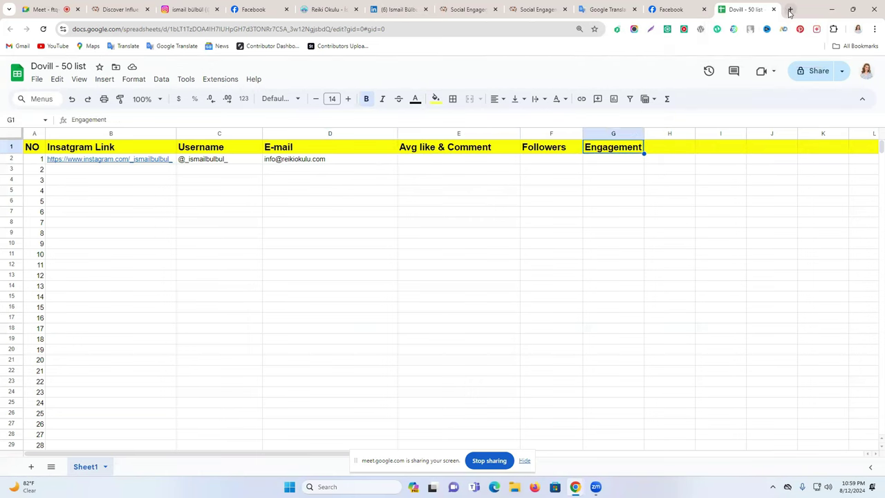
{"action": "left_click", "coordinate": [790, 9]}
Step: Go to socialblade.com and set its lookup platform to Instagram
{"action": "left_click", "coordinate": [396, 29]}
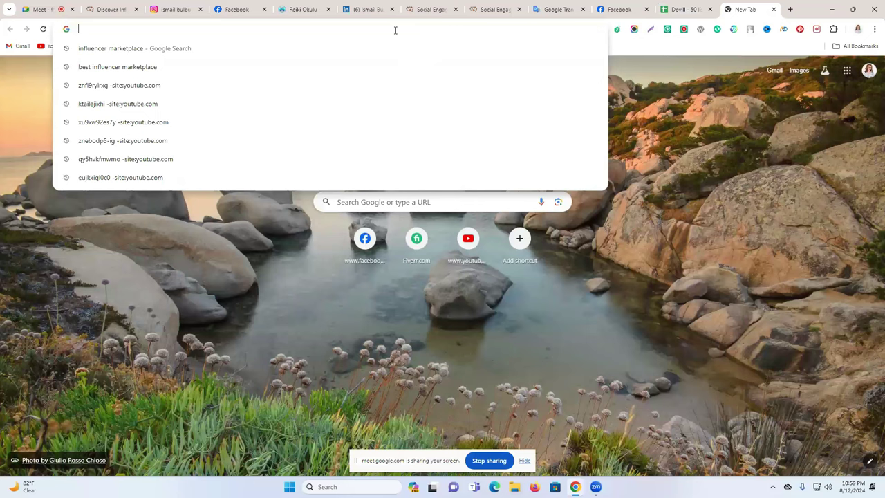
{"action": "type", "text": "socialblade.com"}
{"action": "left_click", "coordinate": [257, 48]}
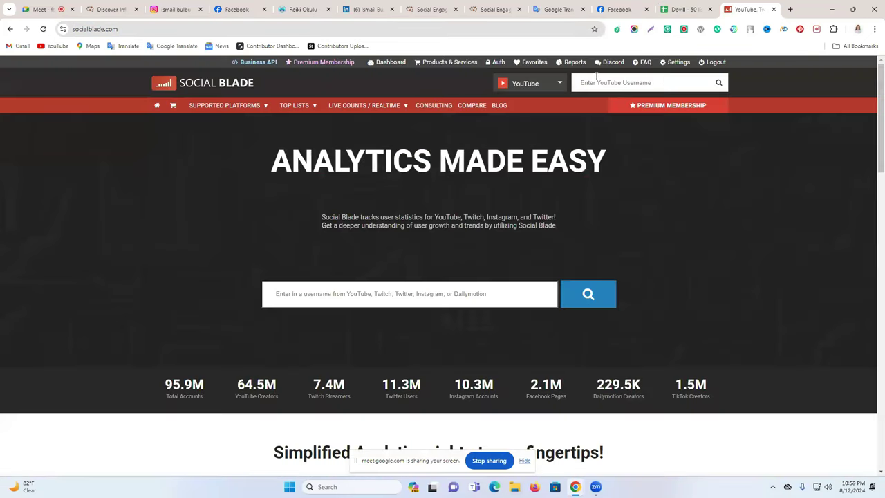
{"action": "left_click", "coordinate": [531, 86]}
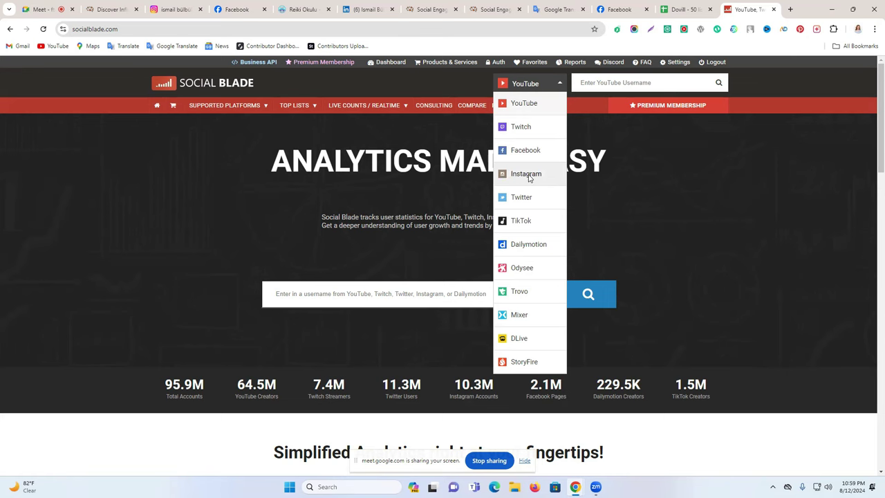
{"action": "left_click", "coordinate": [530, 176]}
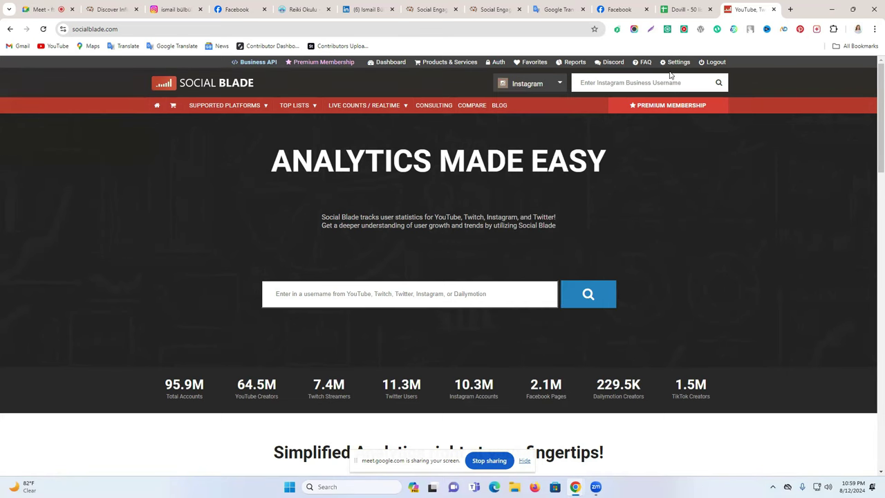
Step: Look up the influencer's Instagram profile URL on Social Blade and select the 1,114,629 followers count
{"action": "left_click", "coordinate": [304, 9]}
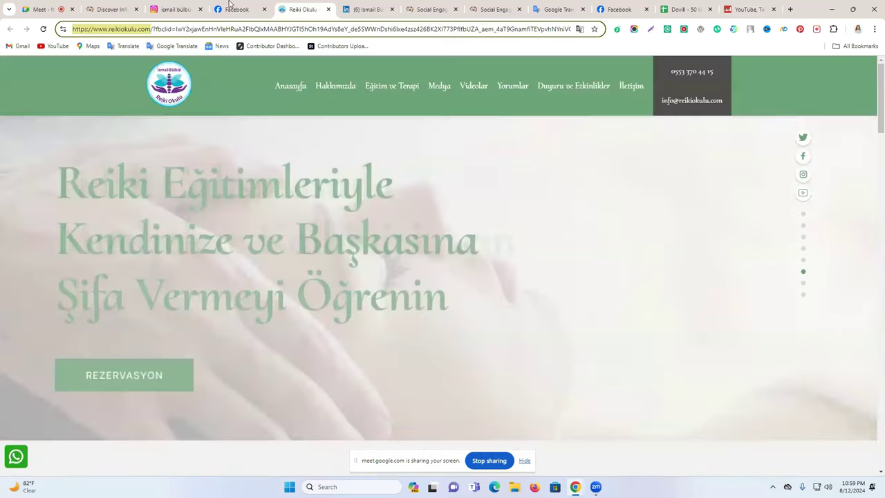
{"action": "left_click", "coordinate": [169, 9]}
{"action": "left_click", "coordinate": [149, 31]}
{"action": "key", "text": "ctrl+c"}
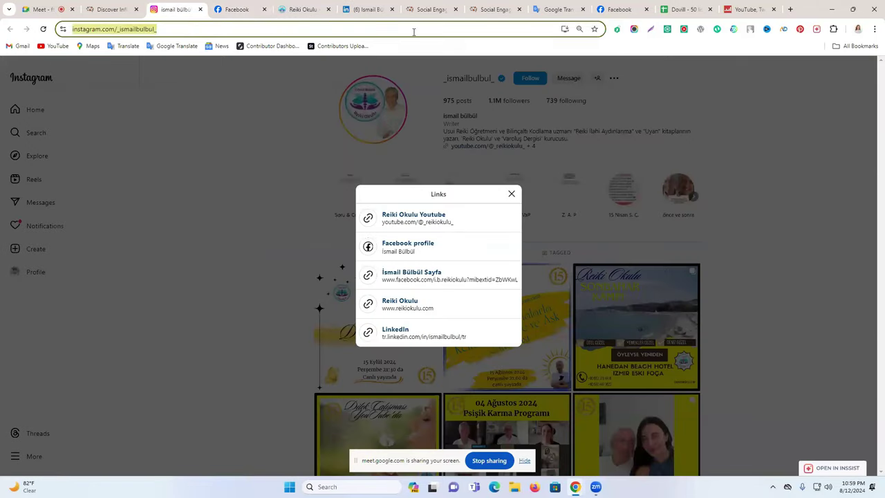
{"action": "left_click", "coordinate": [745, 9]}
{"action": "left_click", "coordinate": [652, 81]}
{"action": "key", "text": "ctrl+v"}
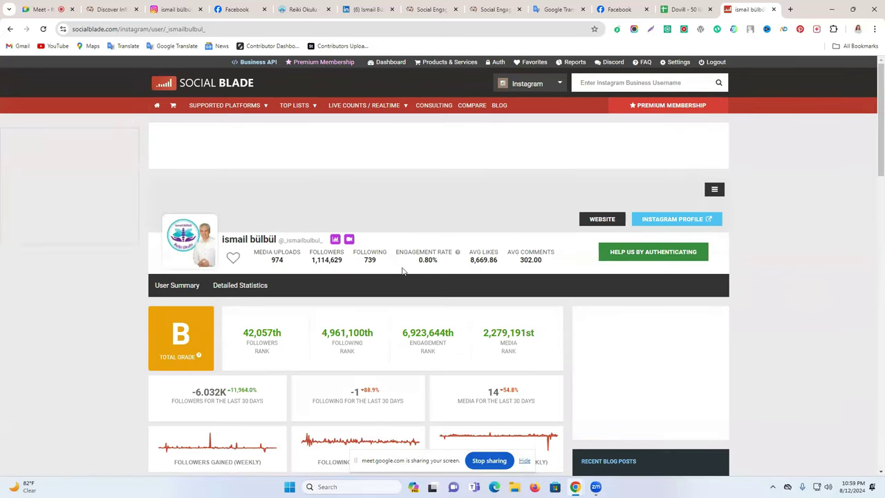
{"action": "double_click", "coordinate": [334, 260]}
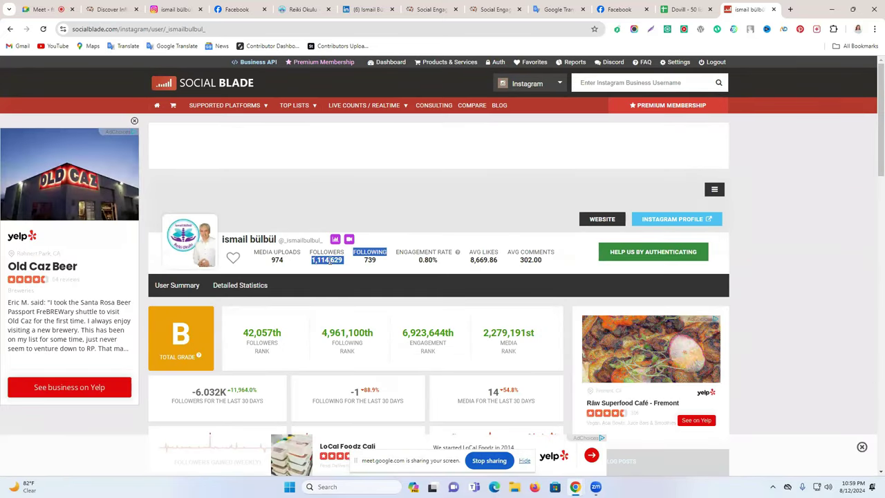
{"action": "left_click_drag", "start_coordinate": [313, 260], "coordinate": [343, 259]}
{"action": "key", "text": "ctrl+c"}
Step: Paste the 1,114,629 followers count into cell F2
{"action": "left_click", "coordinate": [685, 9]}
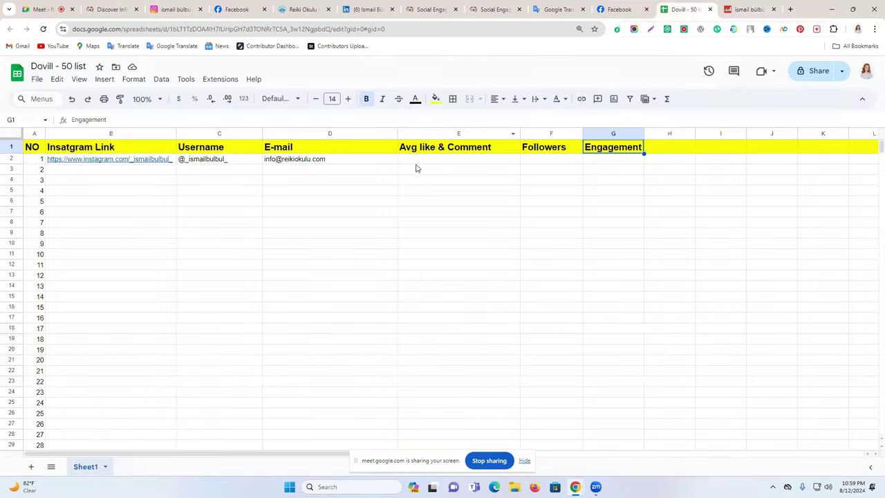
{"action": "double_click", "coordinate": [553, 159]}
{"action": "key", "text": "ctrl+v"}
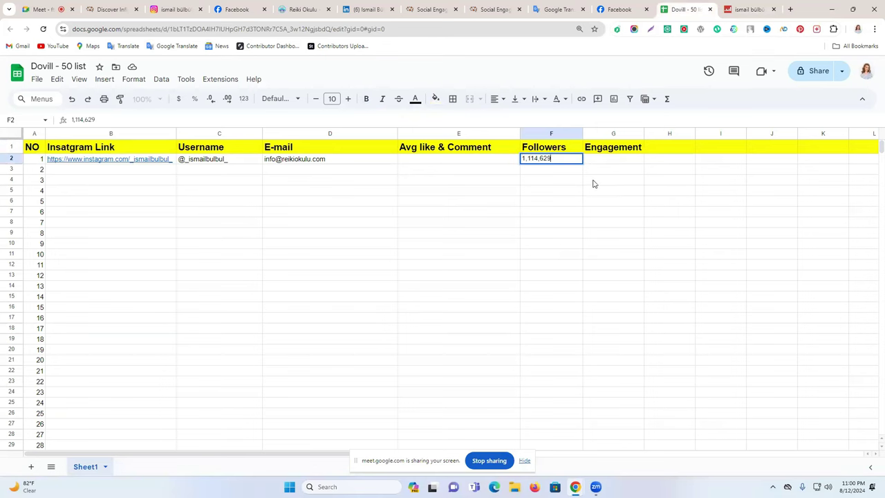
{"action": "left_click", "coordinate": [608, 181]}
Step: Copy the 8,669.86 average likes from Social Blade into cell E2
{"action": "key", "text": "ctrl+Tab"}
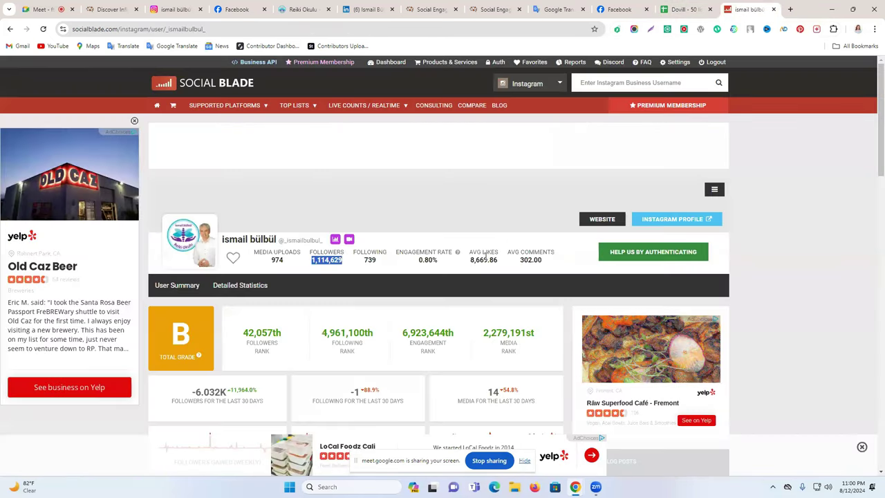
{"action": "double_click", "coordinate": [484, 260]}
{"action": "key", "text": "ctrl+c"}
{"action": "left_click", "coordinate": [473, 260]}
{"action": "left_click_drag", "start_coordinate": [469, 263], "coordinate": [482, 262]}
{"action": "left_click", "coordinate": [519, 263]}
{"action": "left_click", "coordinate": [482, 270]}
{"action": "left_click_drag", "start_coordinate": [474, 278], "coordinate": [495, 278]}
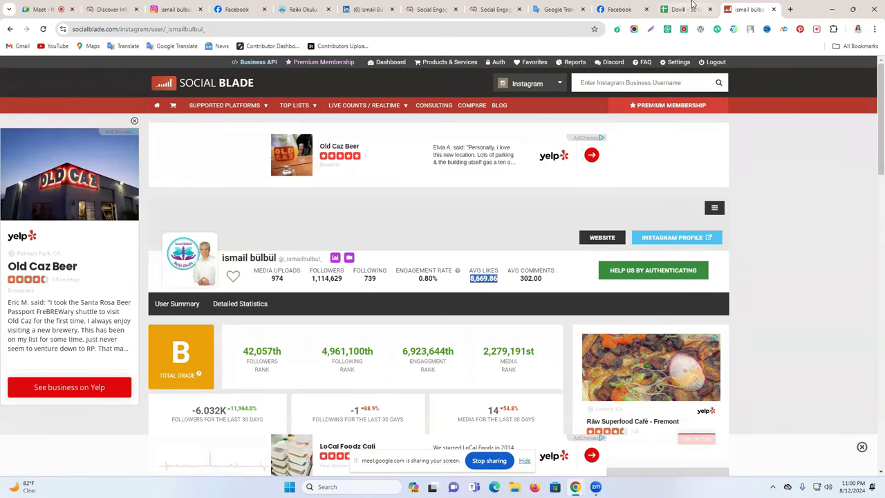
{"action": "left_click", "coordinate": [679, 9]}
{"action": "left_click", "coordinate": [465, 163]}
{"action": "double_click", "coordinate": [461, 163]}
{"action": "key", "text": "ctrl+v"}
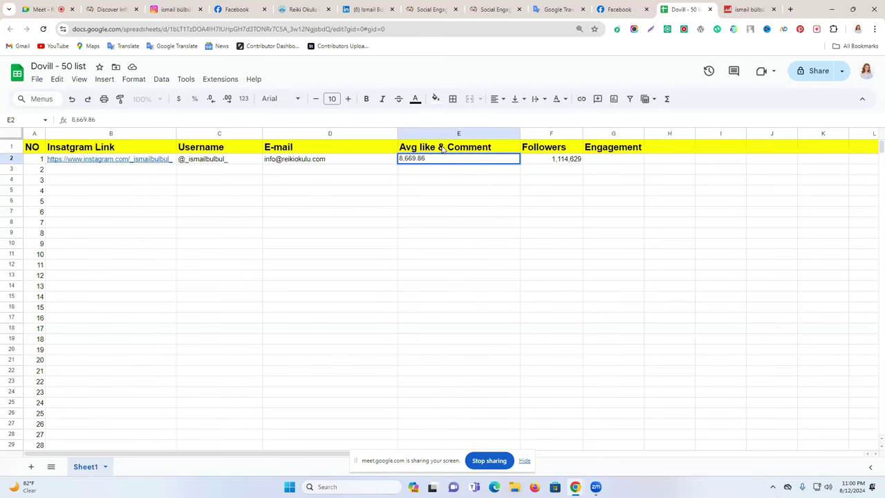
{"action": "left_click", "coordinate": [370, 183]}
Step: Widen column G and rename its header to 'Engagement Rete'
{"action": "left_click", "coordinate": [597, 160]}
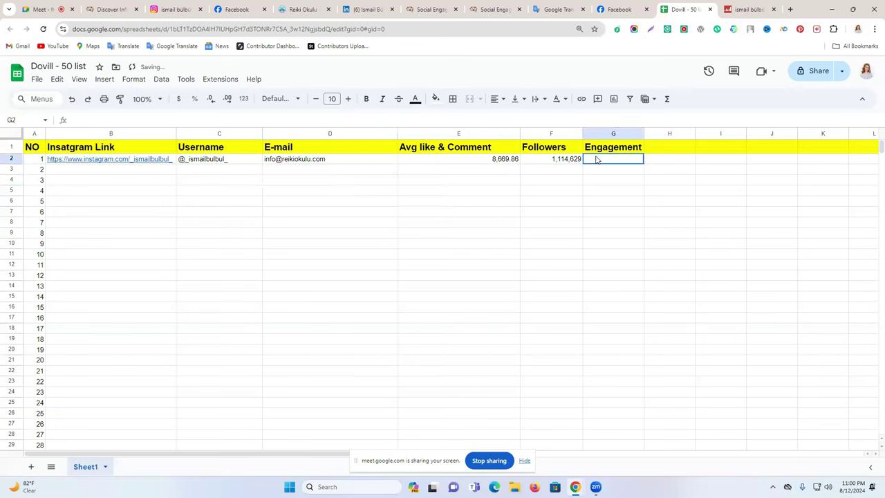
{"action": "left_click", "coordinate": [627, 151]}
{"action": "left_click_drag", "start_coordinate": [644, 133], "coordinate": [675, 133]}
{"action": "double_click", "coordinate": [659, 147]}
{"action": "type", "text": "Reto"}
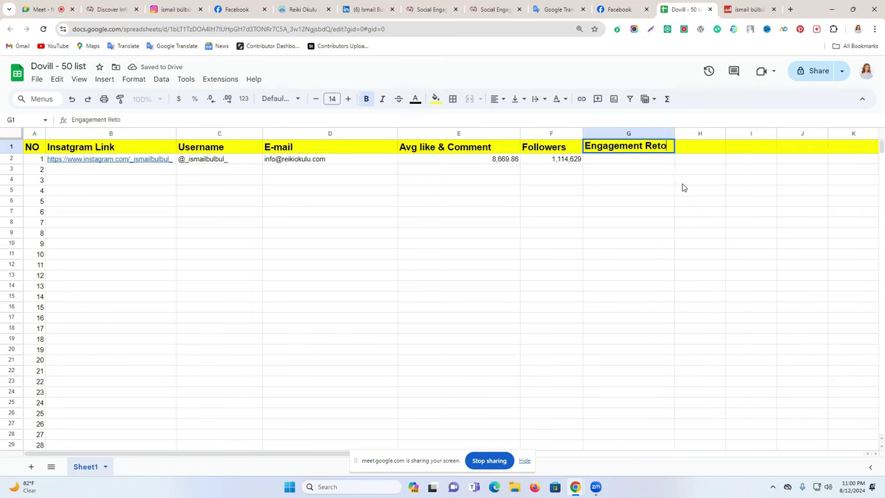
{"action": "left_click", "coordinate": [683, 184]}
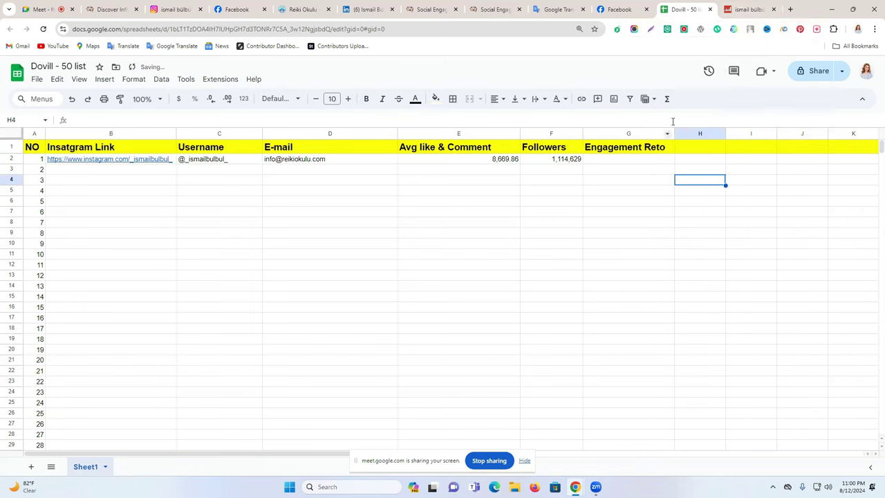
{"action": "left_click", "coordinate": [733, 7]}
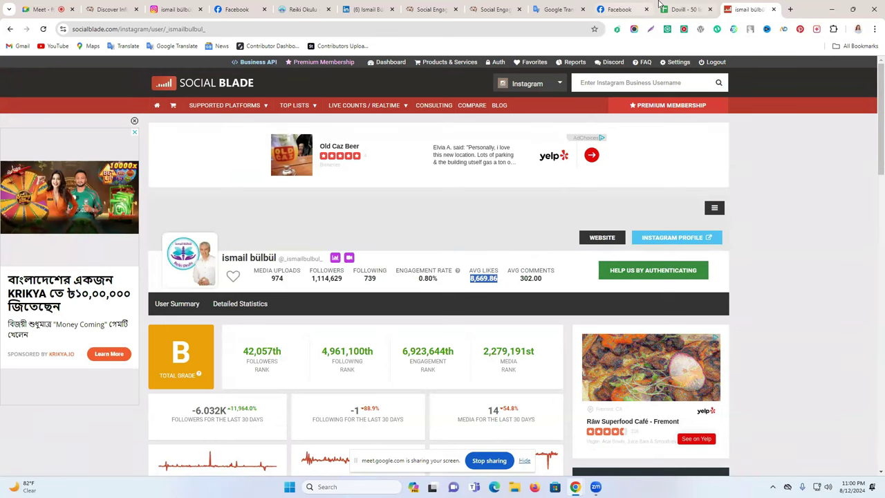
{"action": "left_click", "coordinate": [687, 9]}
{"action": "left_click", "coordinate": [660, 146]}
{"action": "double_click", "coordinate": [662, 145]}
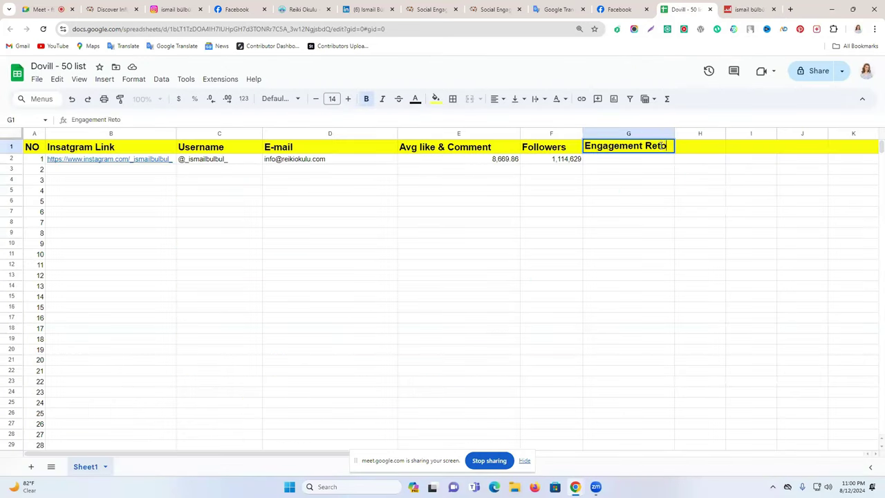
{"action": "type", "text": "e"}
Step: Copy the 0.80% engagement rate from Social Blade into cell G2
{"action": "left_click", "coordinate": [740, 9]}
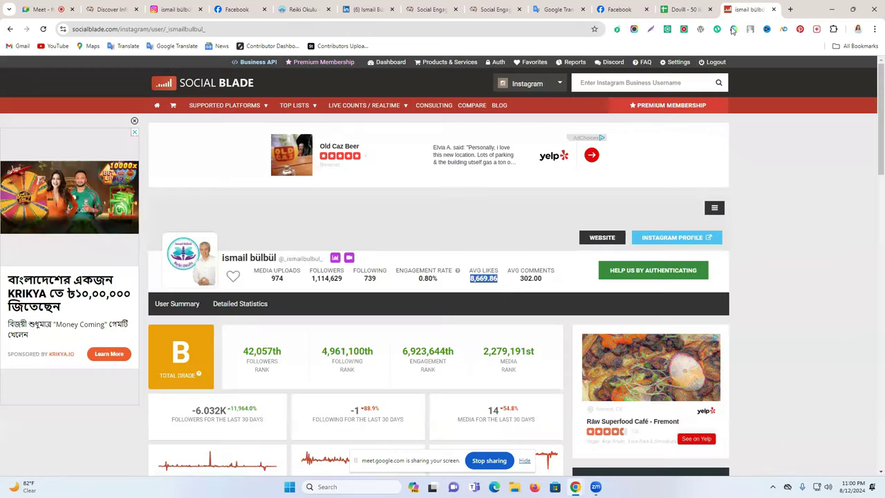
{"action": "double_click", "coordinate": [428, 277]}
{"action": "key", "text": "ctrl+c"}
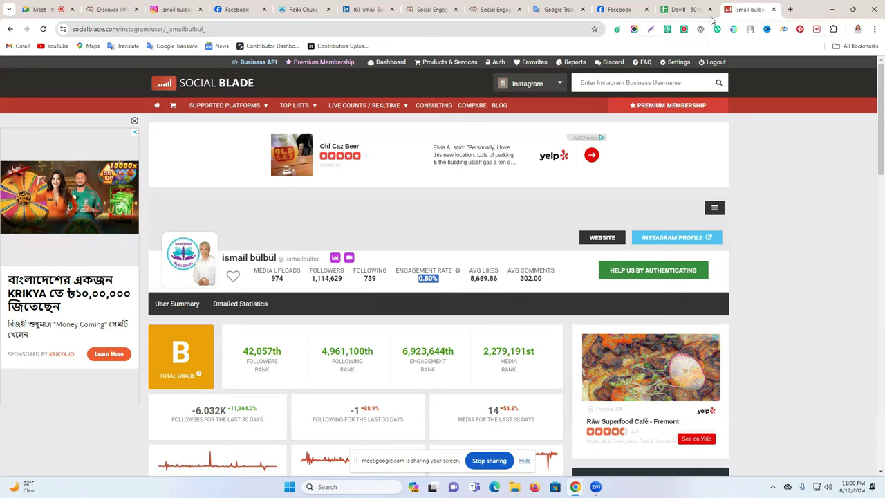
{"action": "left_click", "coordinate": [685, 9]}
{"action": "double_click", "coordinate": [610, 159]}
{"action": "key", "text": "ctrl+v"}
{"action": "left_click", "coordinate": [621, 201]}
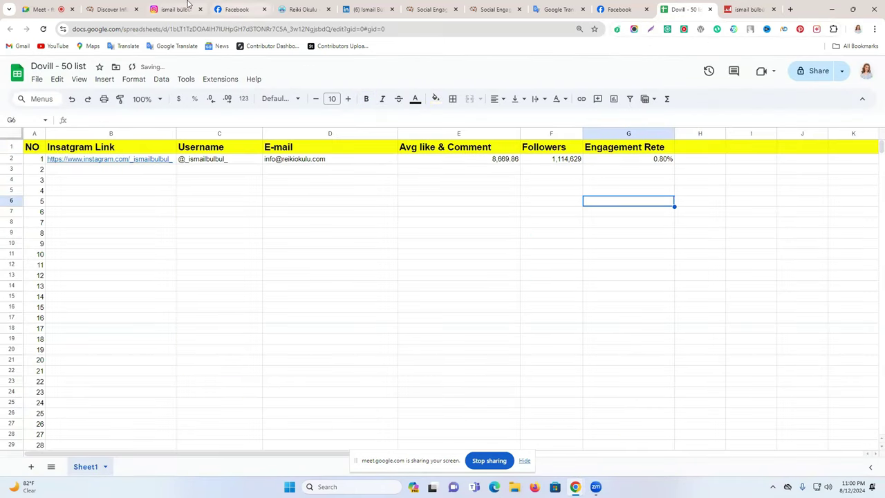
{"action": "left_click", "coordinate": [181, 9]}
Step: Close the finished Instagram, Reiki Okulu and LinkedIn research tabs
{"action": "left_click", "coordinate": [201, 10]}
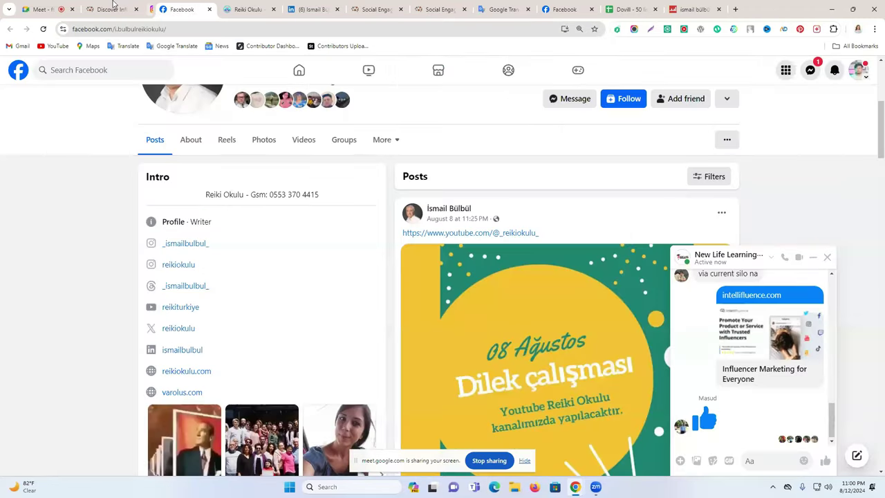
{"action": "key", "text": "ctrl+shift+Tab"}
{"action": "left_click", "coordinate": [239, 8]}
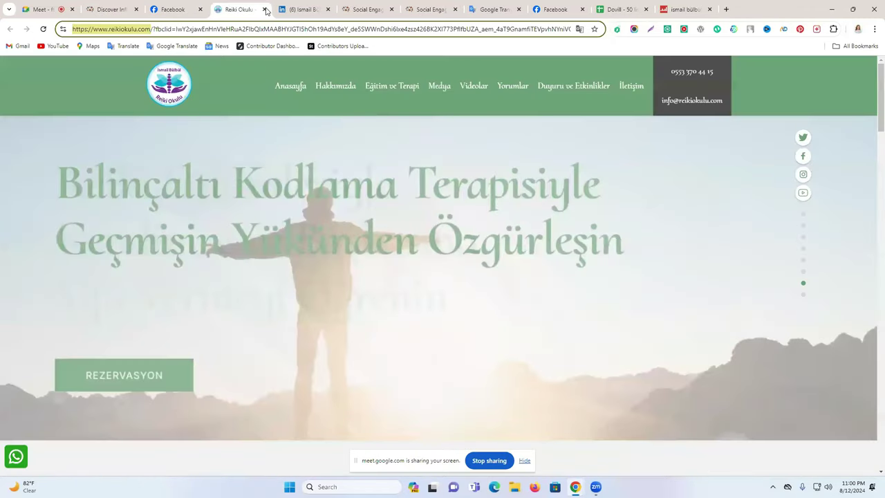
{"action": "left_click", "coordinate": [264, 9]}
Step: Try the Social Engagement offer's Instagram link, which proves unavailable, and close those tabs
{"action": "left_click", "coordinate": [264, 9]}
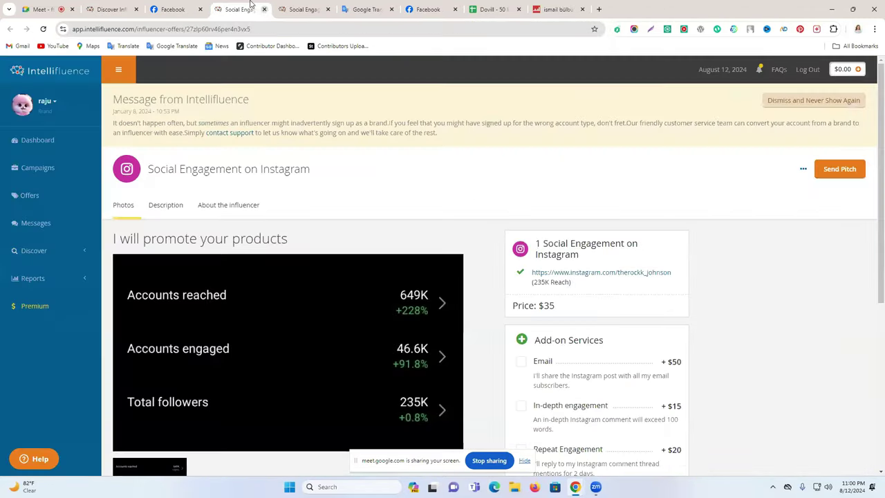
{"action": "left_click", "coordinate": [583, 272]}
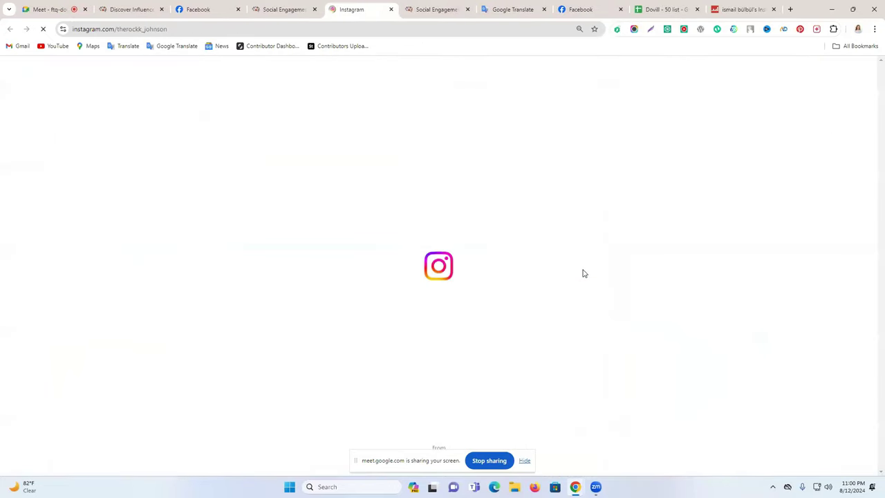
{"action": "left_click", "coordinate": [391, 9]}
{"action": "left_click", "coordinate": [391, 9]}
{"action": "left_click", "coordinate": [391, 9]}
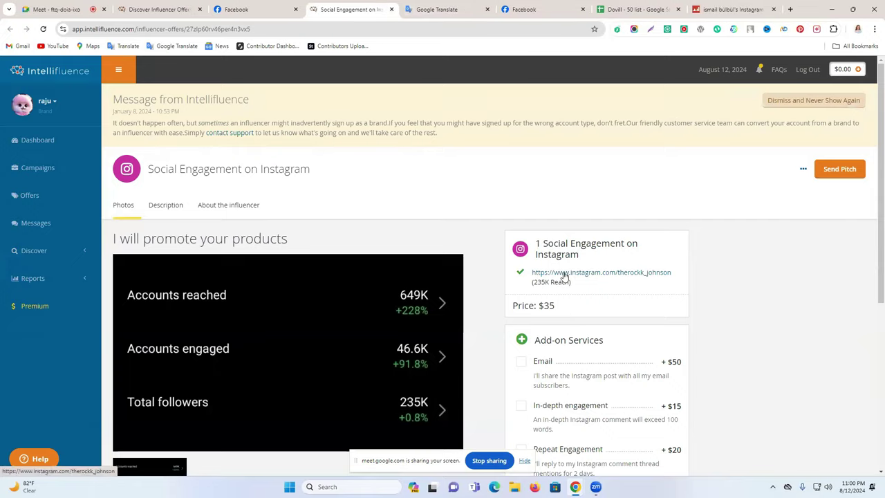
{"action": "left_click", "coordinate": [565, 275]}
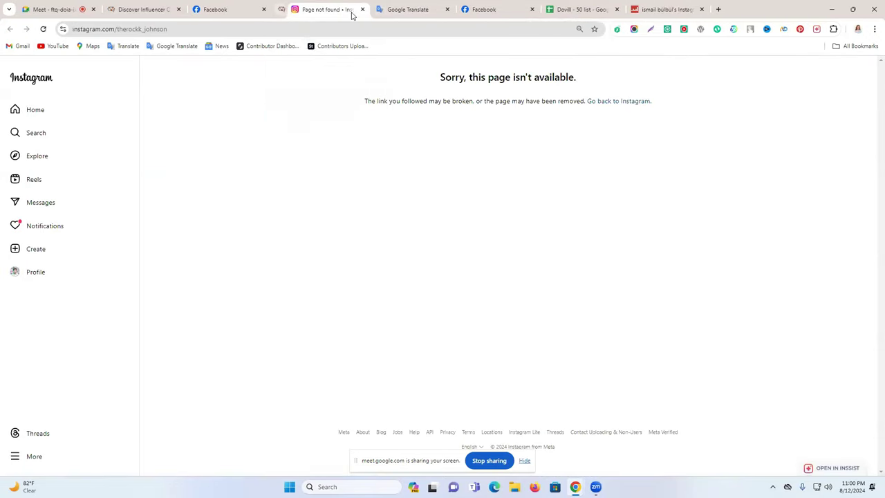
{"action": "left_click", "coordinate": [362, 9]}
{"action": "left_click", "coordinate": [155, 9]}
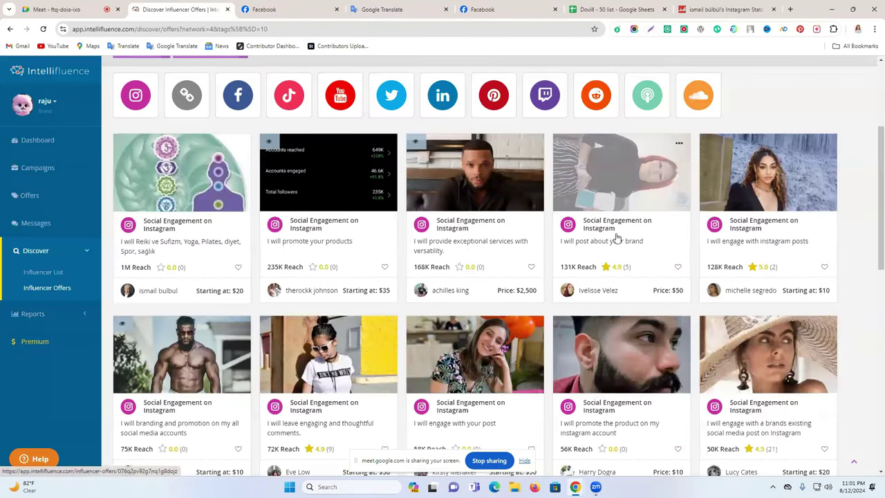
Step: Open the 128K reach offer in a new tab and go to its creator's Instagram profile
{"action": "right_click", "coordinate": [754, 227]}
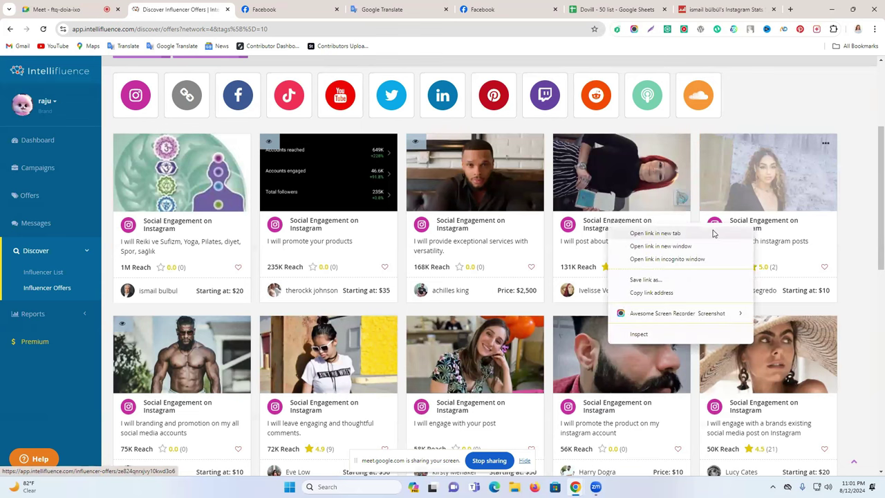
{"action": "left_click", "coordinate": [681, 233]}
{"action": "left_click", "coordinate": [249, 9]}
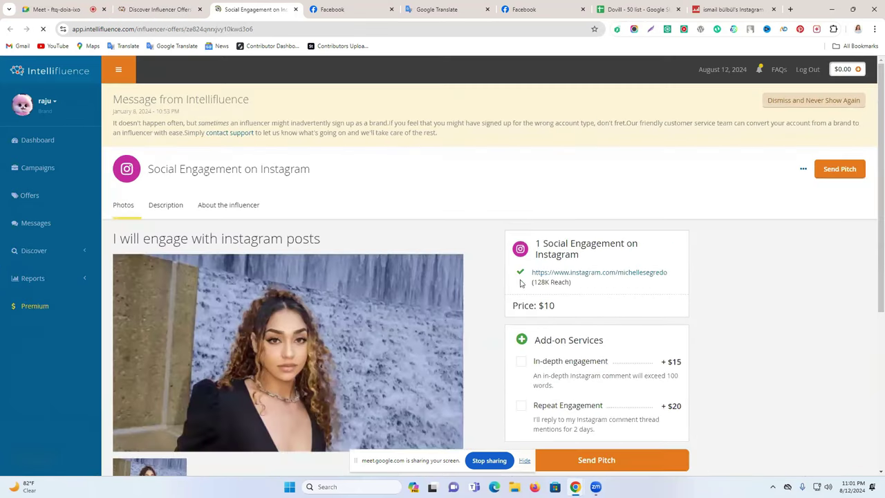
{"action": "left_click", "coordinate": [569, 274]}
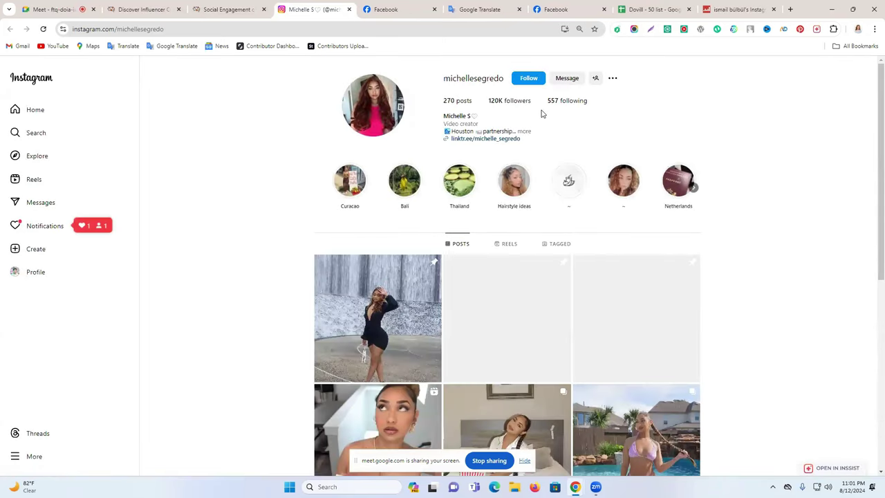
Step: Expand the bio to show the partnership e-mail, open the link page, and copy the profile URL
{"action": "left_click", "coordinate": [524, 131]}
{"action": "left_click_drag", "start_coordinate": [604, 137], "coordinate": [527, 137]}
{"action": "left_click_drag", "start_coordinate": [518, 137], "coordinate": [516, 138]}
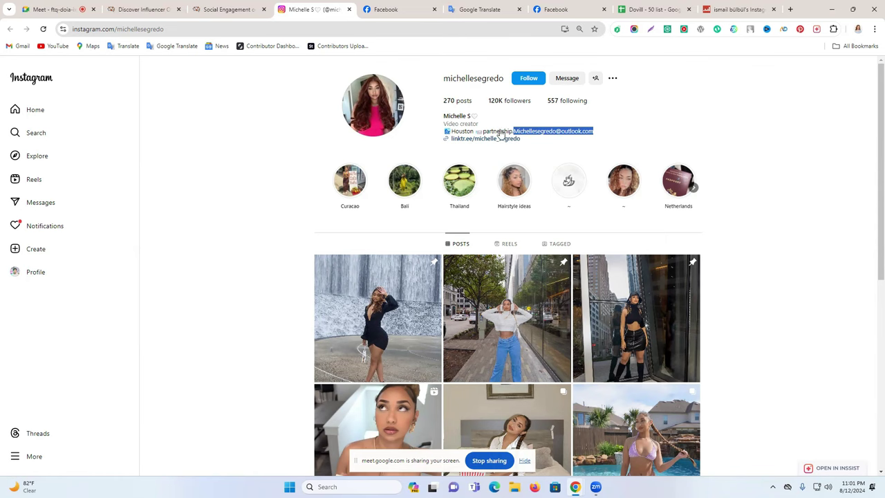
{"action": "left_click", "coordinate": [472, 141]}
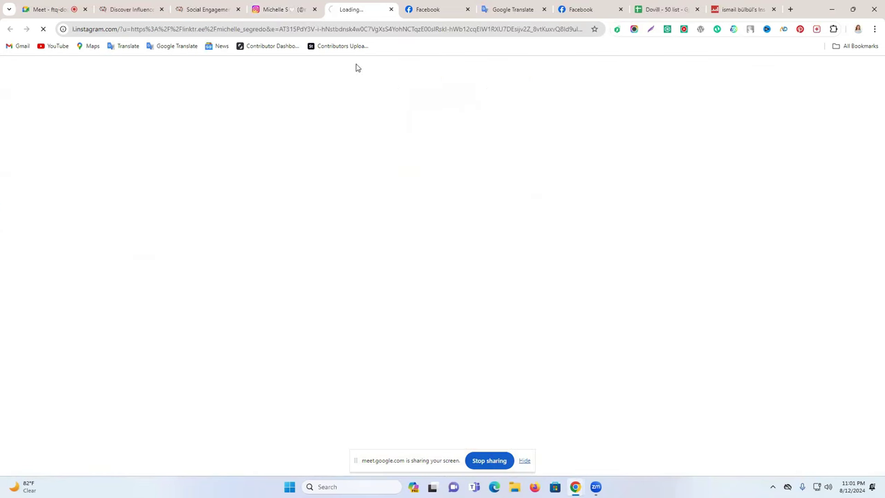
{"action": "left_click", "coordinate": [300, 14]}
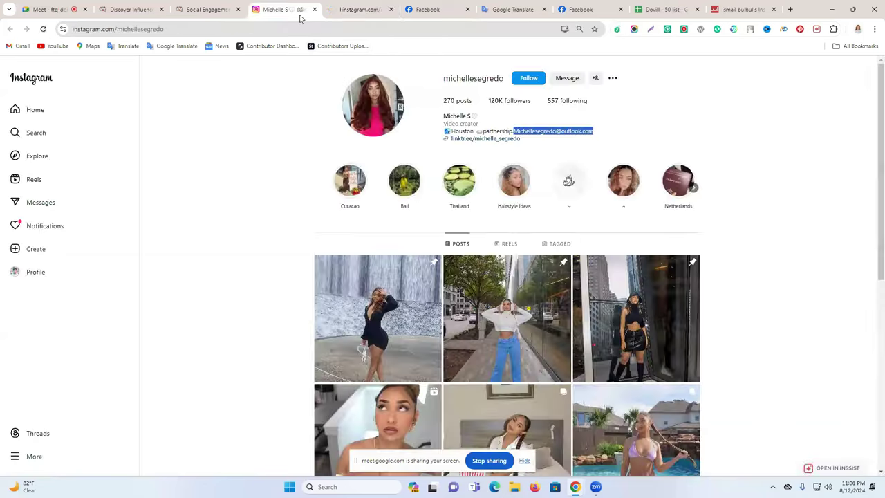
{"action": "left_click", "coordinate": [204, 25]}
{"action": "key", "text": "ctrl+c"}
{"action": "left_click", "coordinate": [661, 9]}
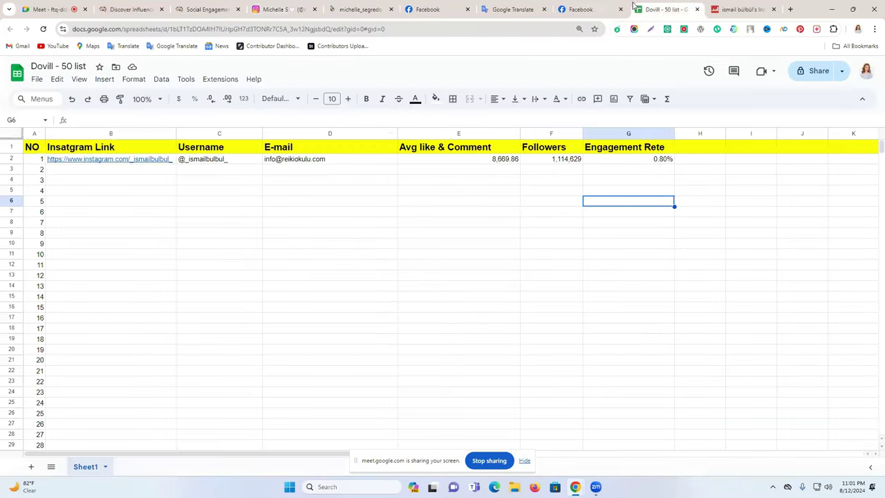
Step: Paste the second creator's Instagram profile link into cell B3
{"action": "left_click", "coordinate": [91, 171]}
{"action": "key", "text": "ctrl+v"}
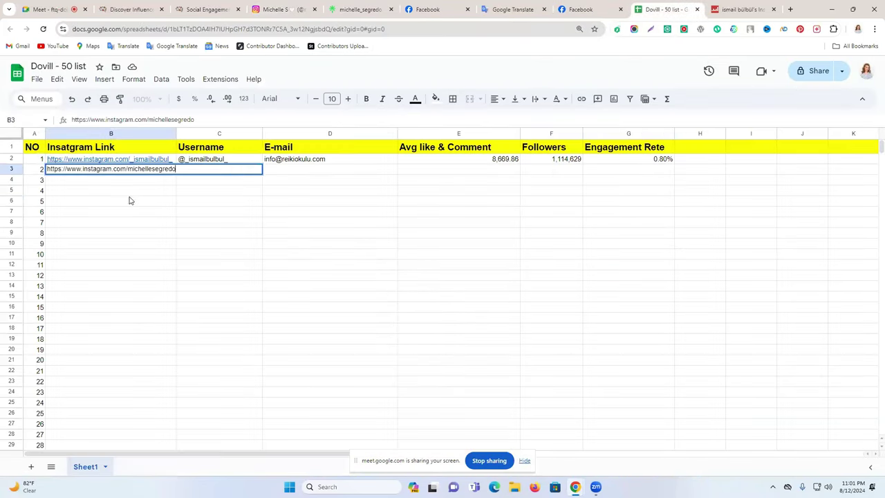
{"action": "left_click", "coordinate": [181, 213]}
Step: Copy the username from the profile address into cell C3, prefixed with @
{"action": "left_click", "coordinate": [273, 7]}
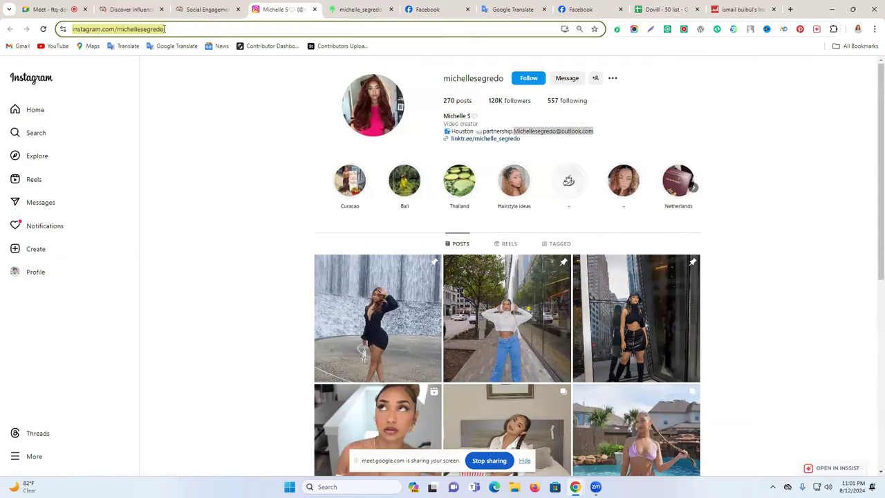
{"action": "left_click", "coordinate": [164, 28]}
{"action": "double_click", "coordinate": [155, 31]}
{"action": "key", "text": "ctrl+c"}
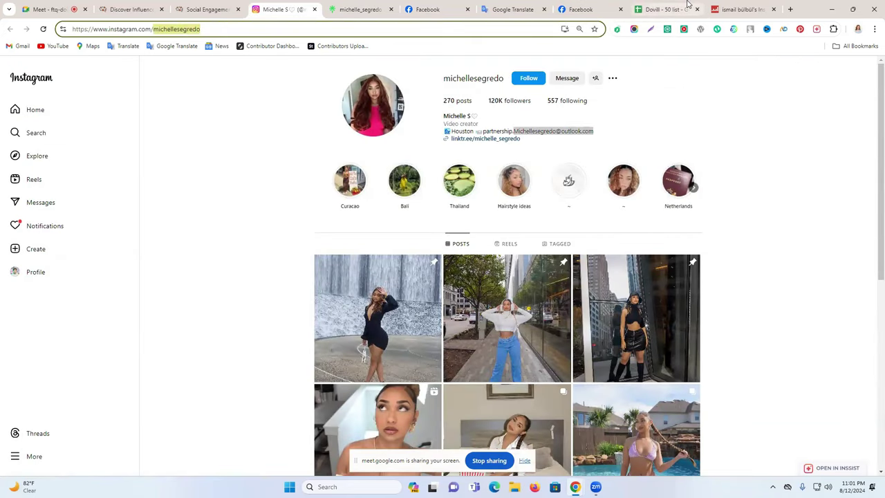
{"action": "left_click", "coordinate": [664, 9]}
{"action": "left_click", "coordinate": [233, 170]}
{"action": "key", "text": "ctrl+v"}
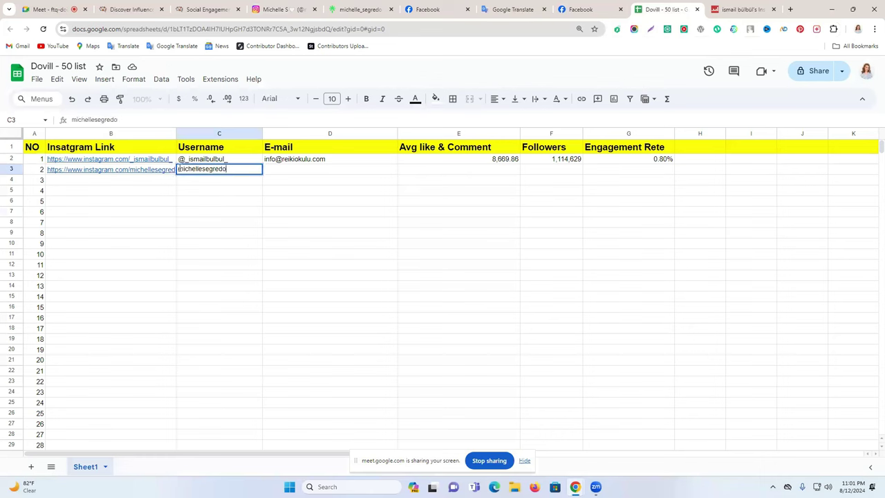
{"action": "key", "text": "BackSpace"}
{"action": "type", "text": "@"}
{"action": "left_click", "coordinate": [365, 176]}
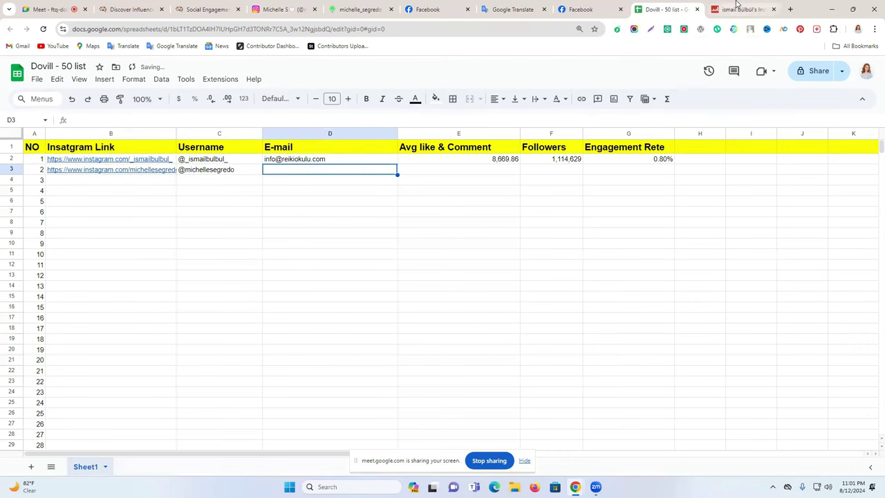
{"action": "left_click", "coordinate": [737, 9]}
{"action": "left_click", "coordinate": [280, 9]}
Step: Open the creator's YouTube channel from their link page and show its About details
{"action": "left_click", "coordinate": [356, 9]}
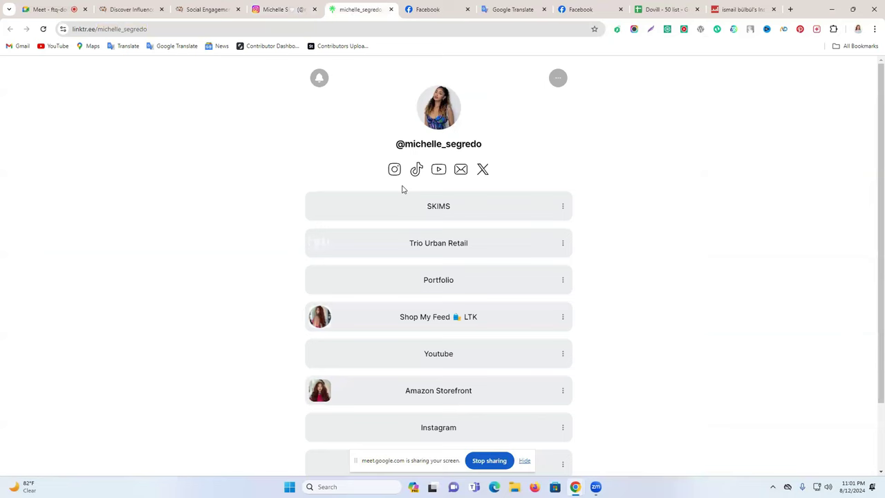
{"action": "scroll", "coordinate": [490, 214], "scroll_direction": "down", "scroll_amount": 2}
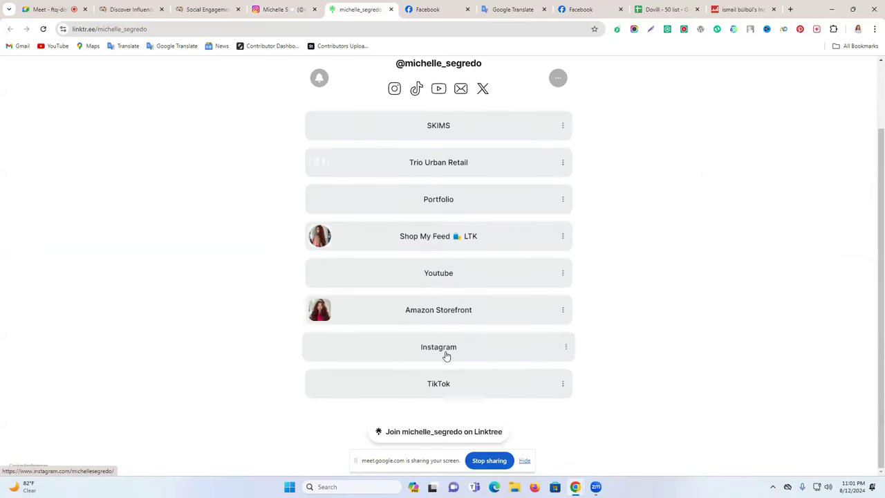
{"action": "scroll", "coordinate": [500, 186], "scroll_direction": "up", "scroll_amount": 2}
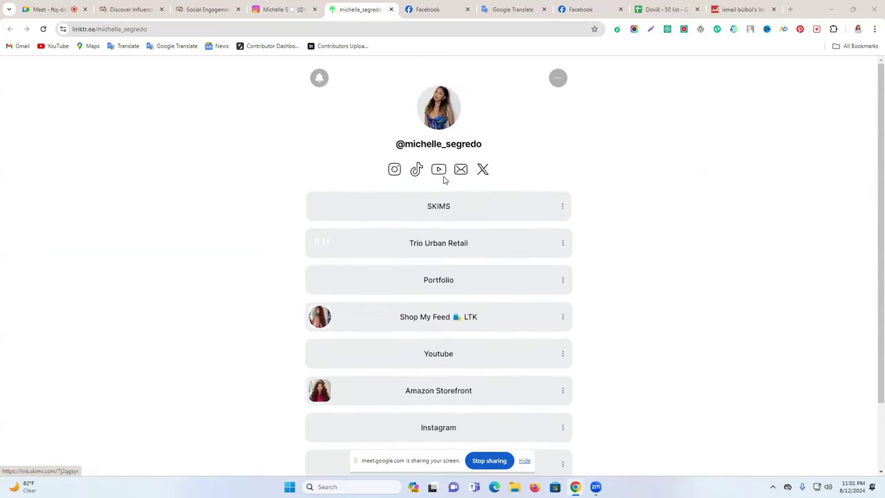
{"action": "left_click", "coordinate": [437, 173]}
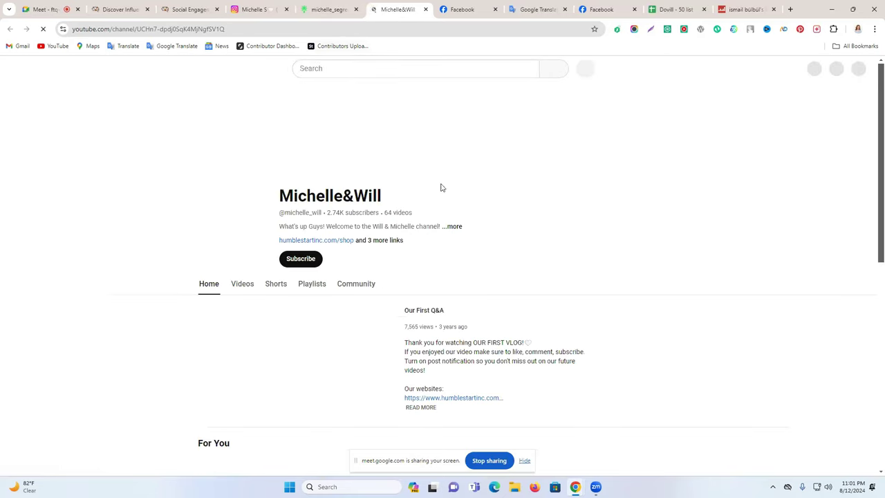
{"action": "left_click", "coordinate": [391, 241]}
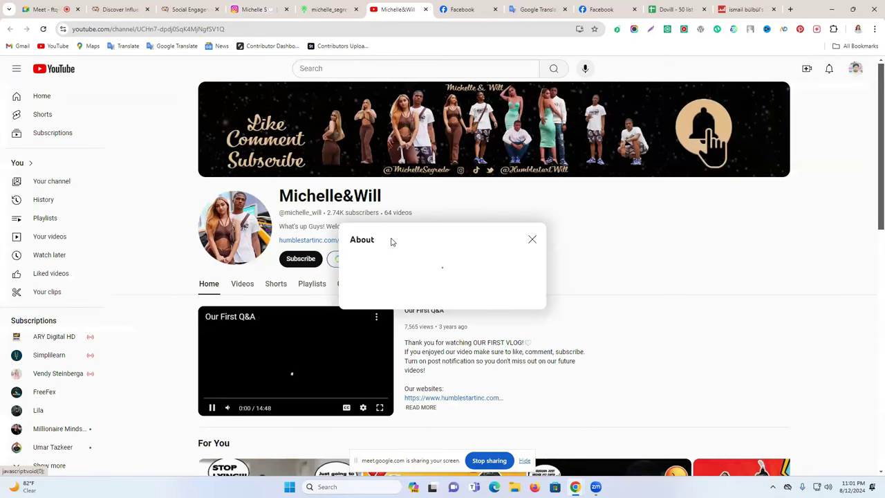
Step: Reveal the channel's contact e-mail past the robot check and open its mailto link in Chrome once
{"action": "left_click", "coordinate": [365, 297]}
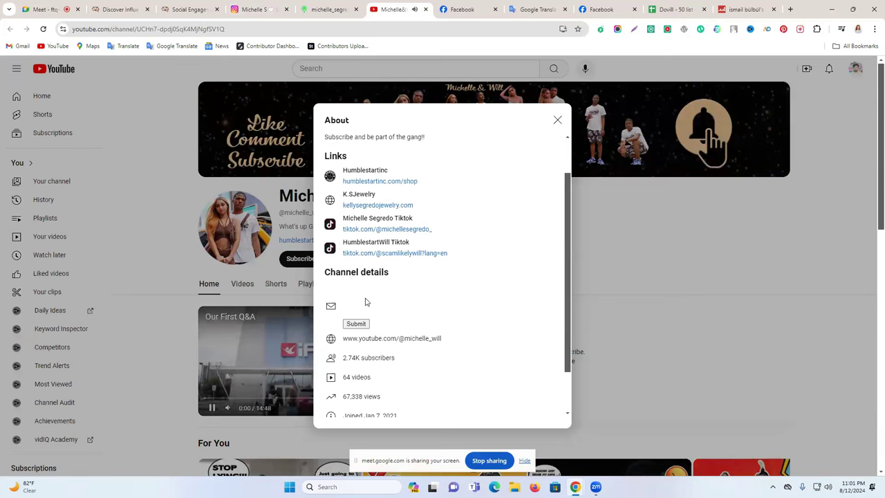
{"action": "left_click", "coordinate": [361, 301]}
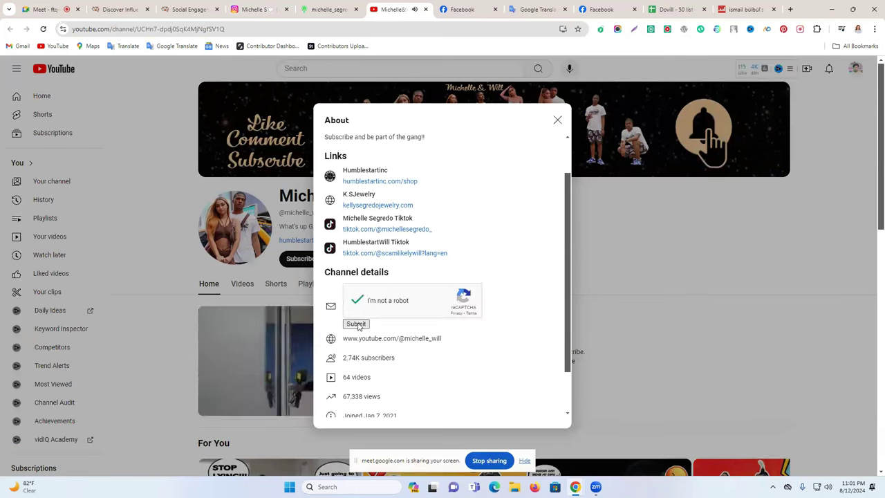
{"action": "left_click", "coordinate": [356, 324]}
{"action": "left_click_drag", "start_coordinate": [384, 411], "coordinate": [380, 294]}
{"action": "left_click", "coordinate": [381, 294]}
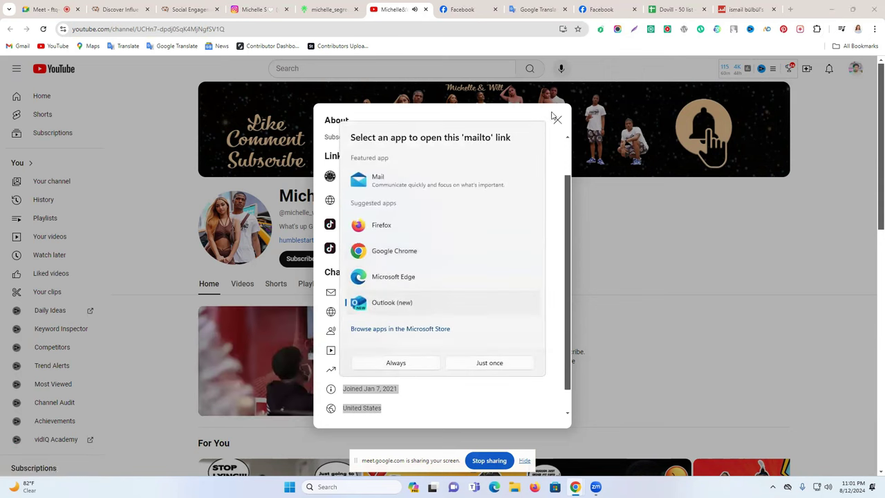
{"action": "left_click", "coordinate": [488, 363]}
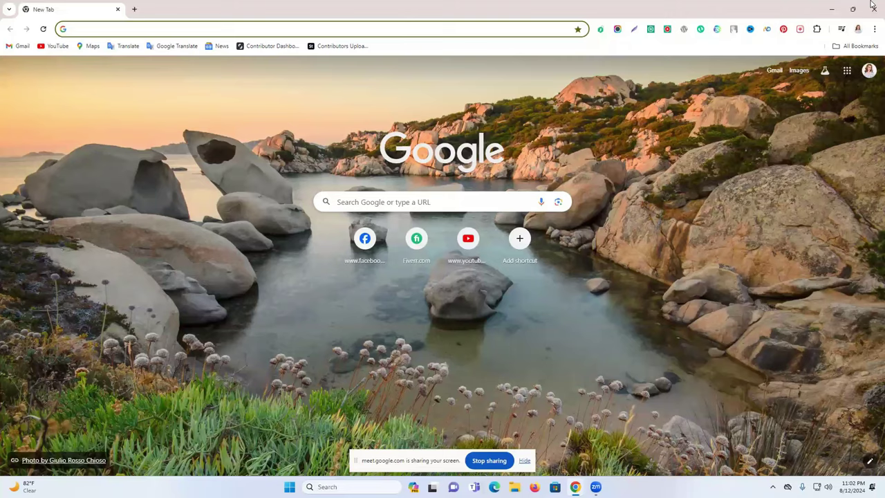
Step: Close the extra window, retry the e-mail reveal, then reload the channel page
{"action": "key", "text": "ctrl+w"}
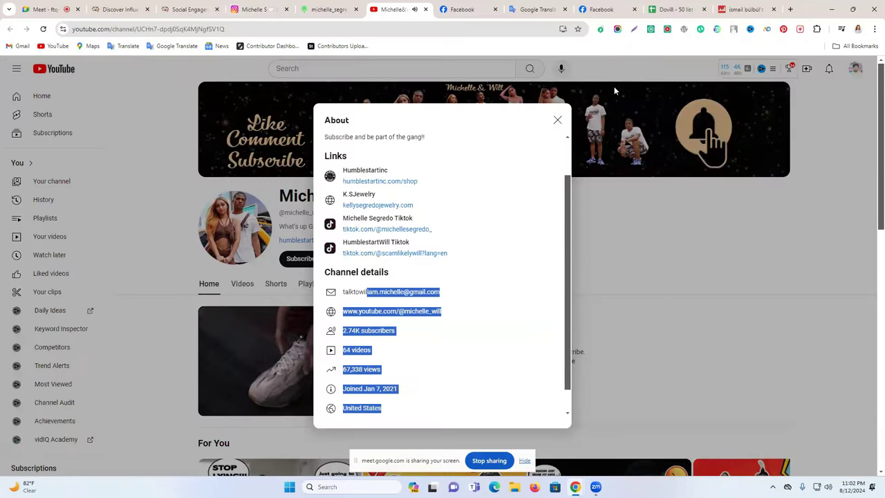
{"action": "left_click", "coordinate": [287, 386]}
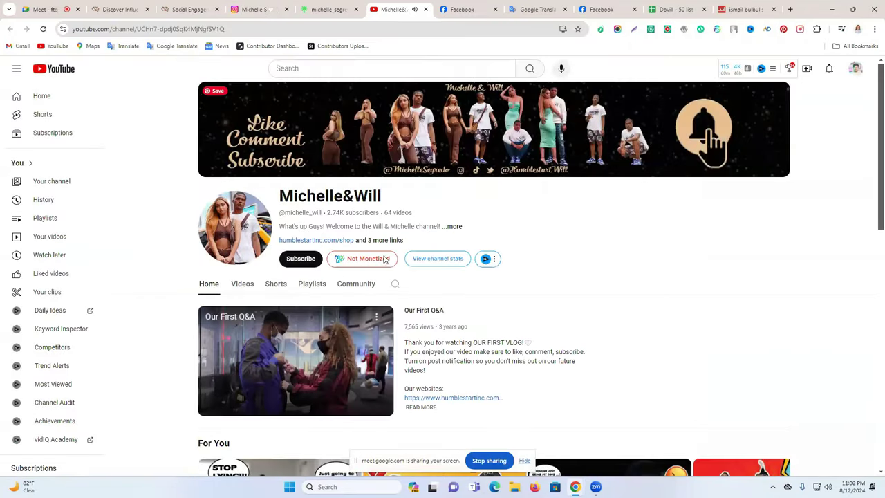
{"action": "left_click", "coordinate": [452, 226]}
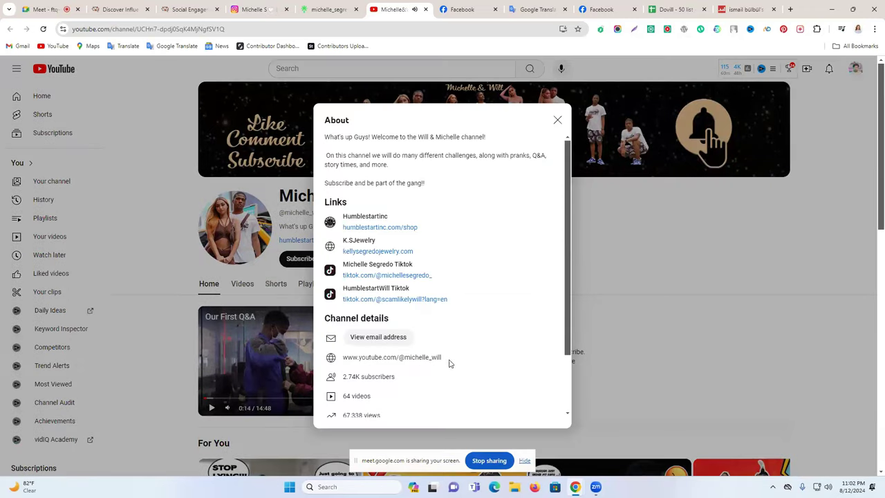
{"action": "left_click", "coordinate": [389, 338]}
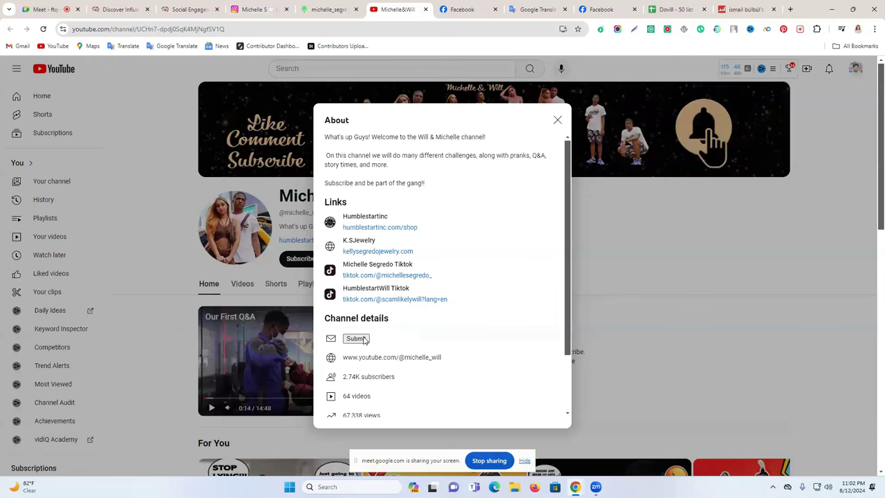
{"action": "scroll", "coordinate": [365, 340], "scroll_direction": "down", "scroll_amount": 1}
{"action": "scroll", "coordinate": [365, 338], "scroll_direction": "down", "scroll_amount": 1}
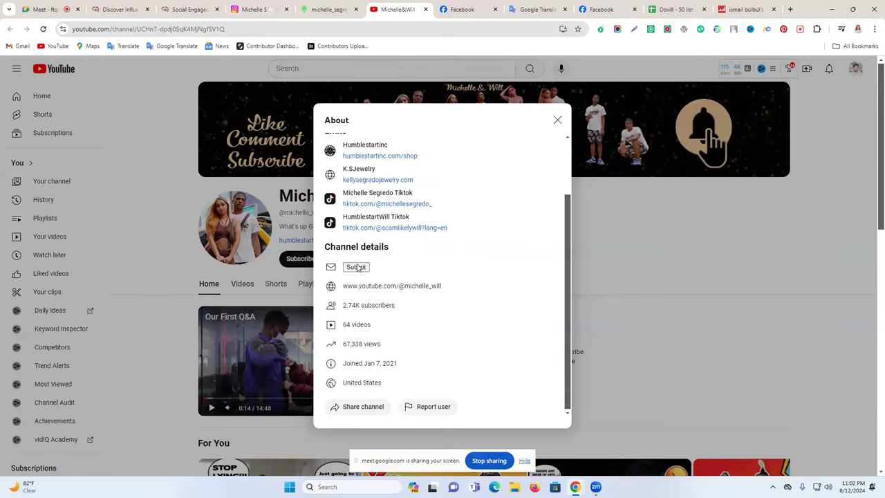
{"action": "scroll", "coordinate": [387, 291], "scroll_direction": "up", "scroll_amount": 1}
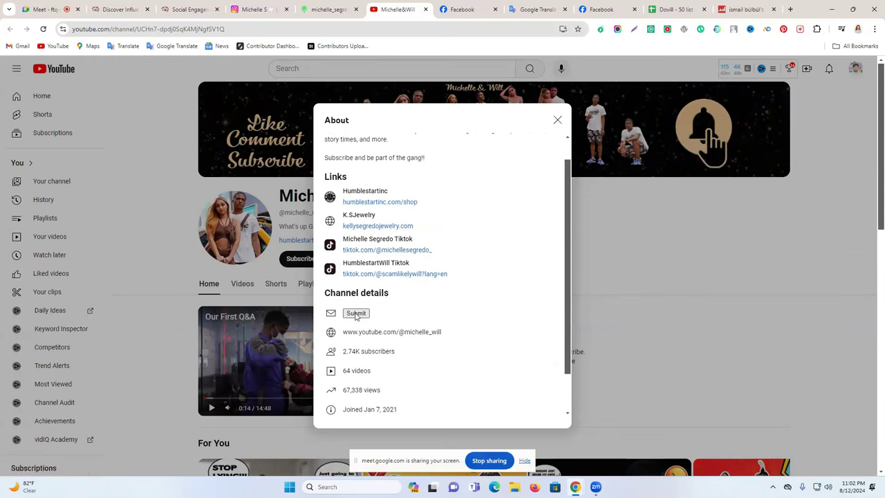
{"action": "scroll", "coordinate": [361, 313], "scroll_direction": "up", "scroll_amount": 1}
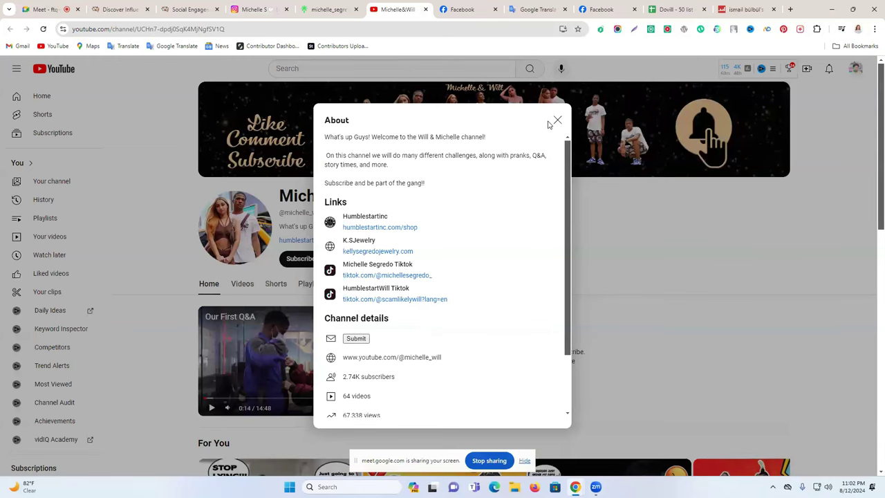
{"action": "left_click", "coordinate": [556, 120]}
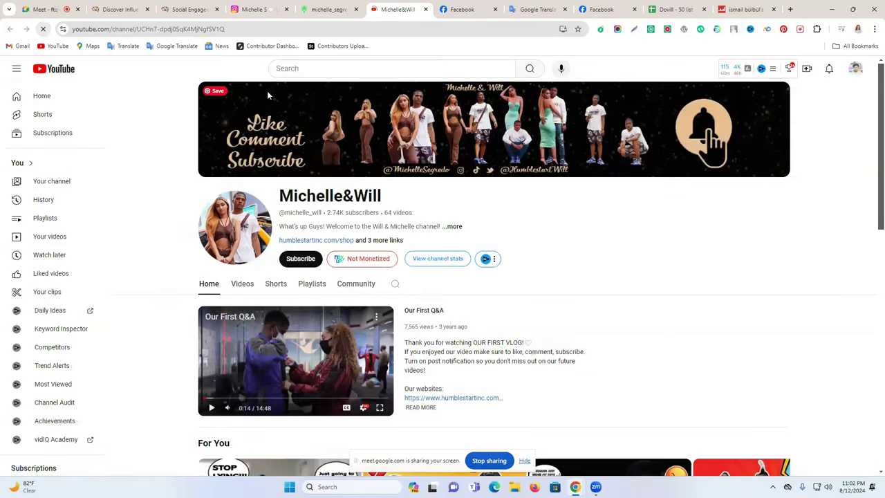
{"action": "key", "text": "F5"}
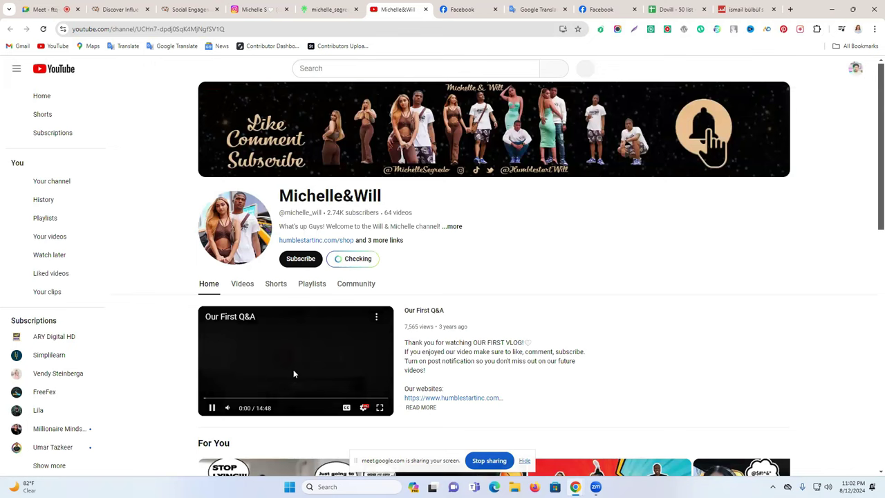
Step: Reveal the hidden e-mail after the robot check and drag the channel details into Google Translate
{"action": "left_click", "coordinate": [262, 351]}
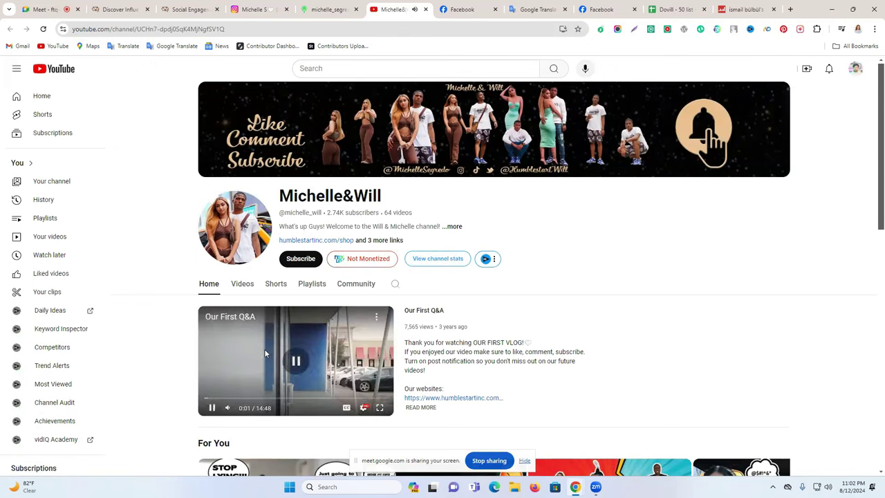
{"action": "left_click", "coordinate": [453, 226]}
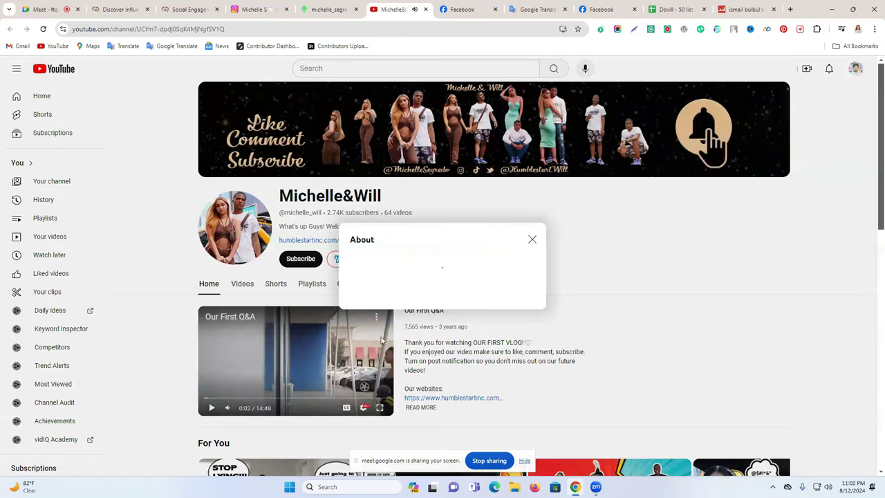
{"action": "left_click", "coordinate": [377, 342]}
{"action": "left_click", "coordinate": [355, 347]}
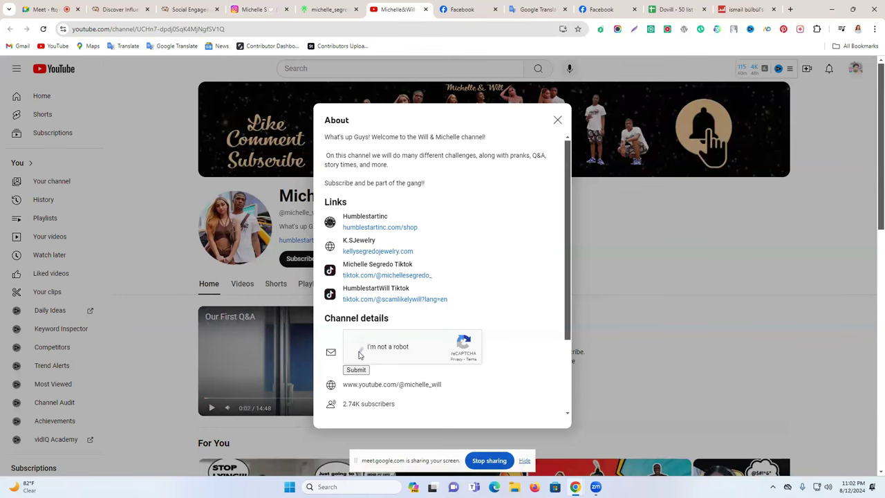
{"action": "left_click", "coordinate": [362, 370]}
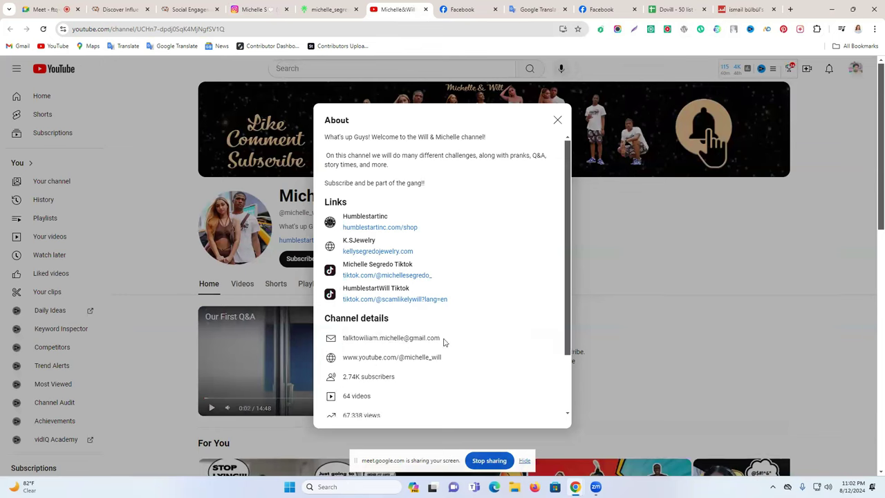
{"action": "left_click_drag", "start_coordinate": [441, 338], "coordinate": [350, 338]}
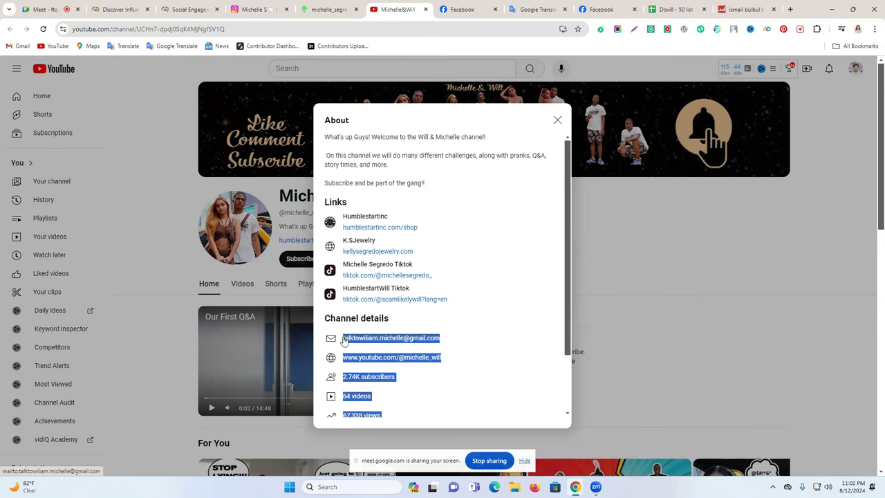
{"action": "left_click_drag", "start_coordinate": [435, 4], "coordinate": [196, 204]}
Step: Copy the contact e-mail line from Google Translate and paste it into cell D3
{"action": "triple_click", "coordinate": [149, 175]}
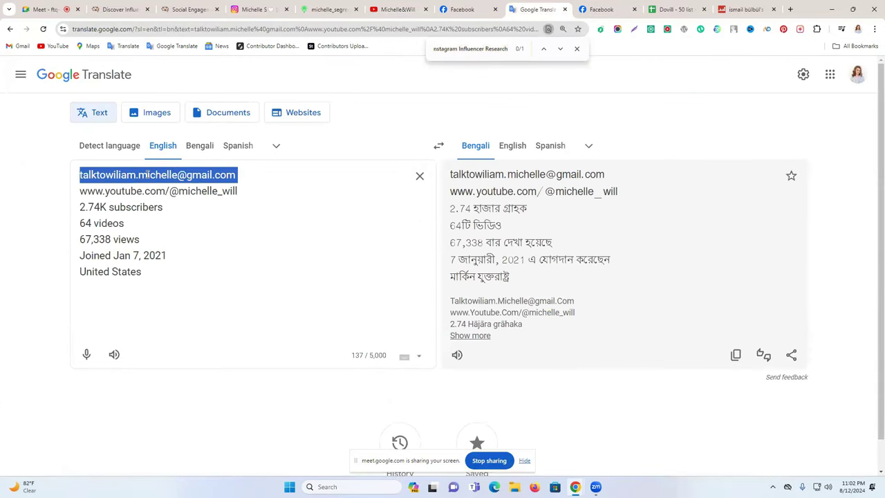
{"action": "left_click_drag", "start_coordinate": [139, 175], "coordinate": [274, 180]}
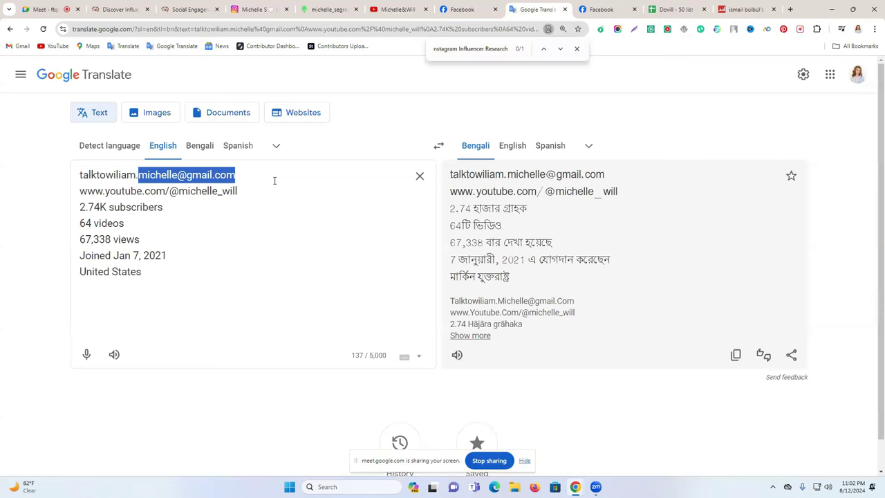
{"action": "triple_click", "coordinate": [236, 176]}
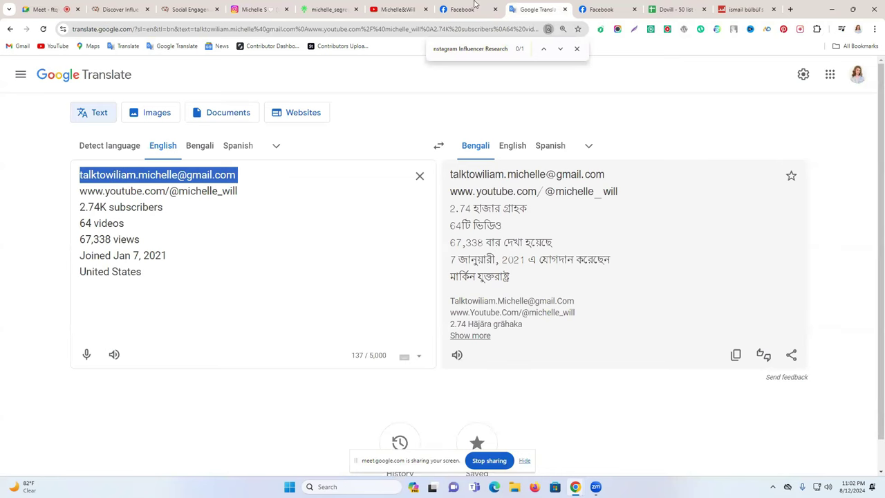
{"action": "left_click", "coordinate": [331, 9]}
{"action": "left_click", "coordinate": [277, 9]}
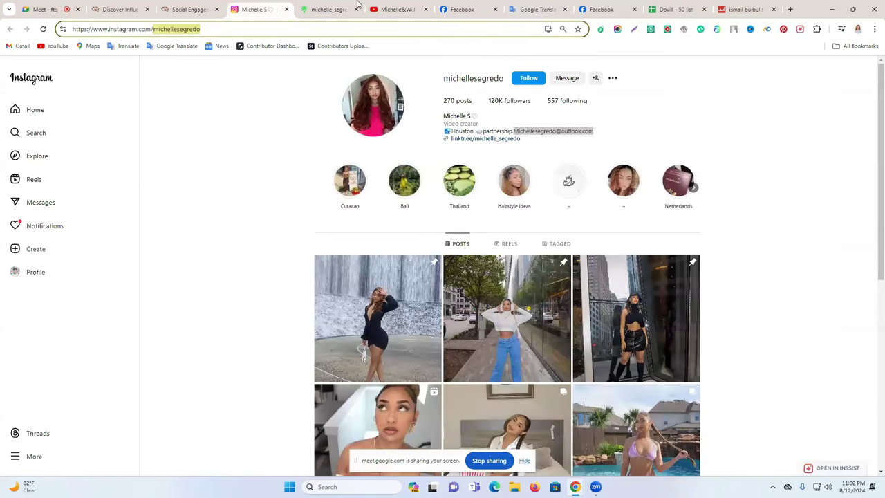
{"action": "left_click", "coordinate": [385, 9]}
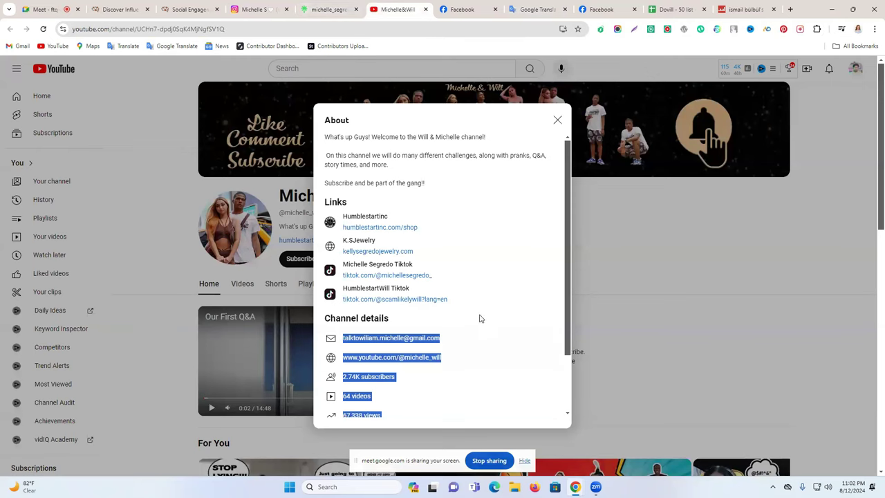
{"action": "left_click", "coordinate": [675, 9]}
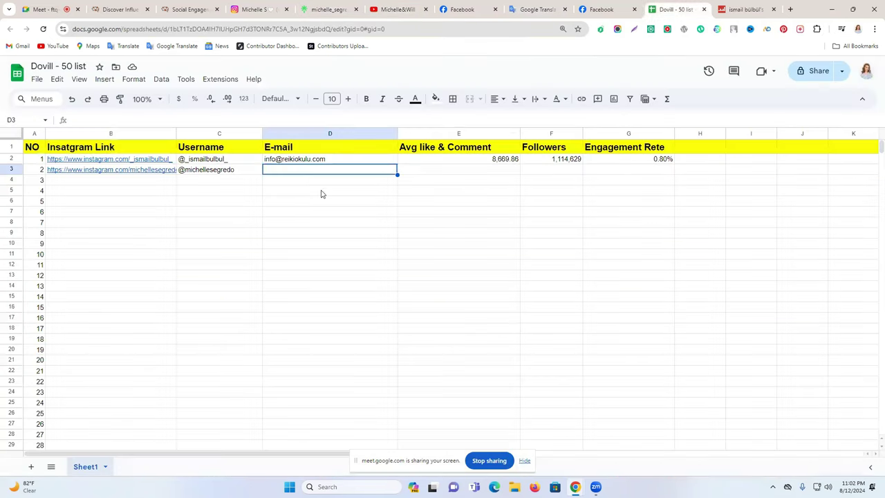
{"action": "double_click", "coordinate": [303, 171]}
{"action": "key", "text": "ctrl+v"}
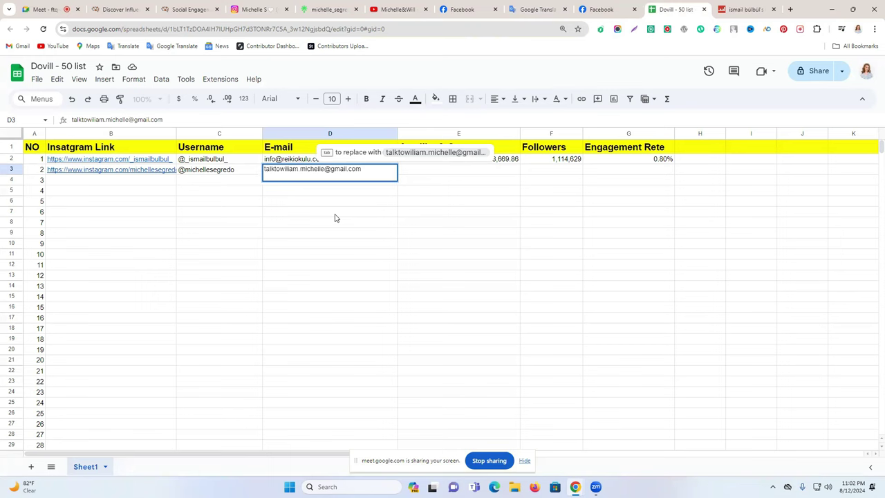
{"action": "left_click", "coordinate": [344, 238]}
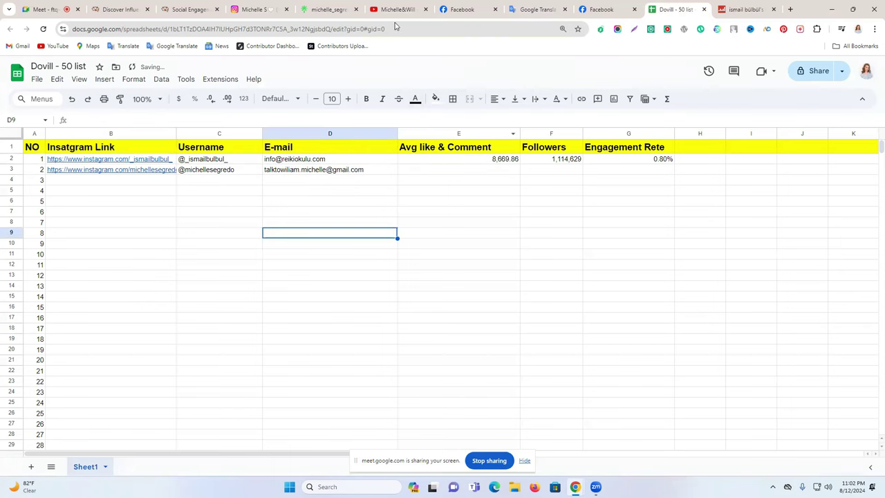
{"action": "left_click", "coordinate": [255, 9]}
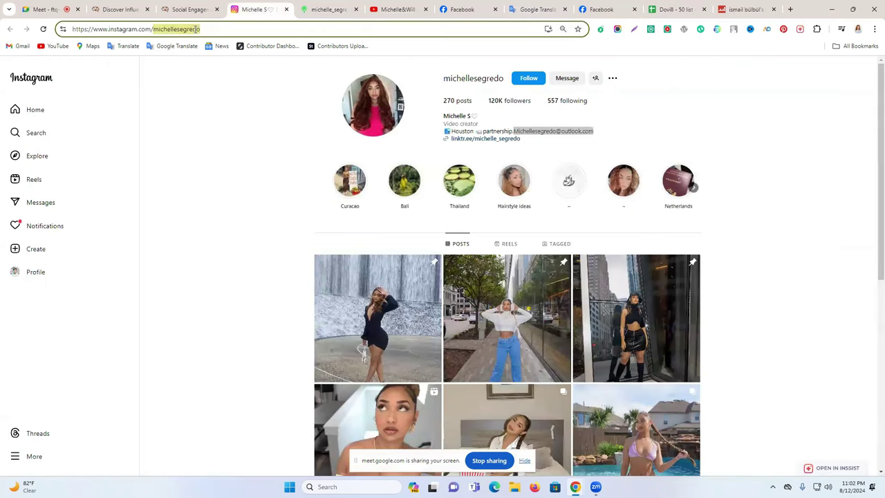
Step: Look up the Instagram profile on Social Blade and paste its 120,727 followers into F3
{"action": "left_click", "coordinate": [197, 29]}
{"action": "key", "text": "ctrl+c"}
{"action": "left_click", "coordinate": [740, 9]}
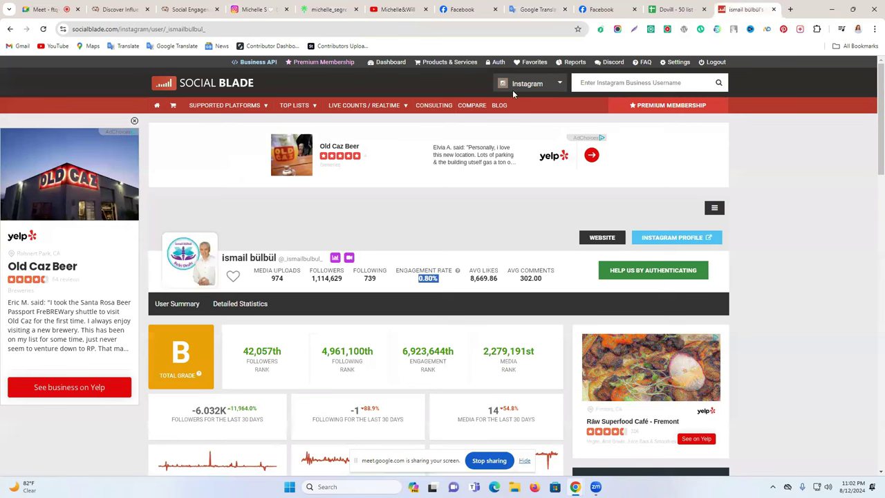
{"action": "left_click", "coordinate": [617, 82]}
{"action": "key", "text": "ctrl+v"}
{"action": "key", "text": "Return"}
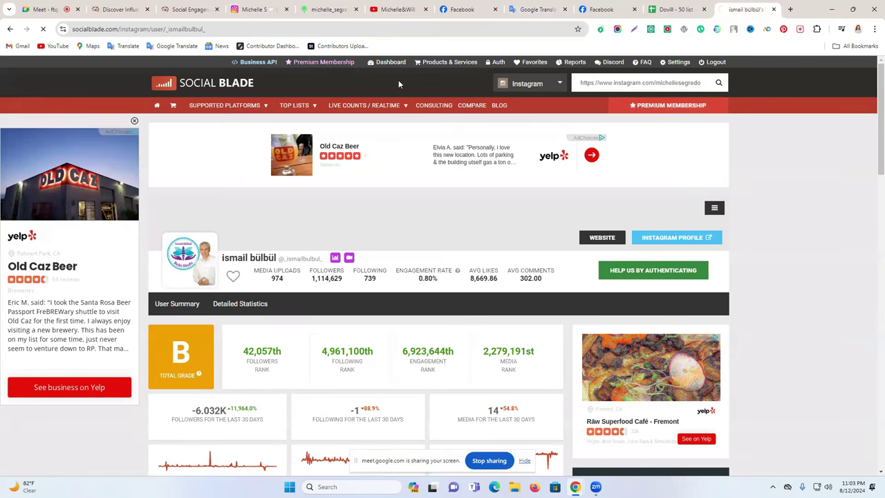
{"action": "scroll", "coordinate": [291, 279], "scroll_direction": "down", "scroll_amount": 2}
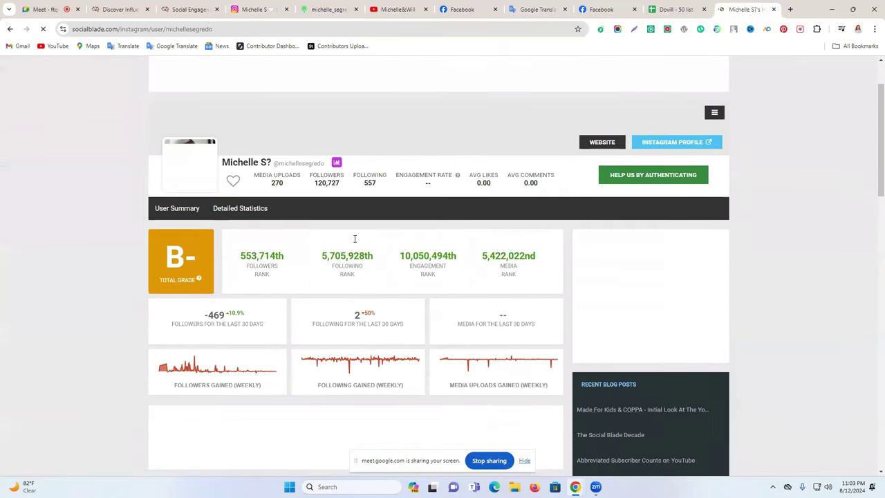
{"action": "left_click_drag", "start_coordinate": [388, 159], "coordinate": [322, 168]}
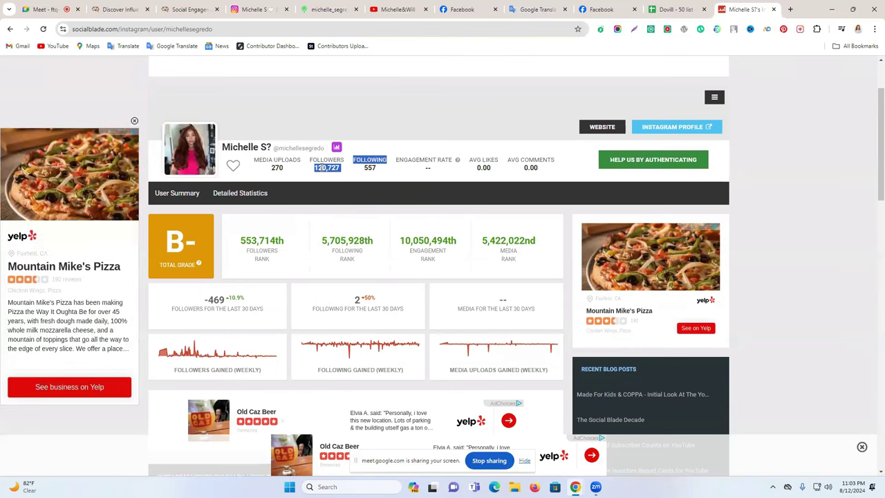
{"action": "left_click", "coordinate": [312, 172]}
{"action": "left_click_drag", "start_coordinate": [315, 167], "coordinate": [343, 174]}
{"action": "key", "text": "ctrl+c"}
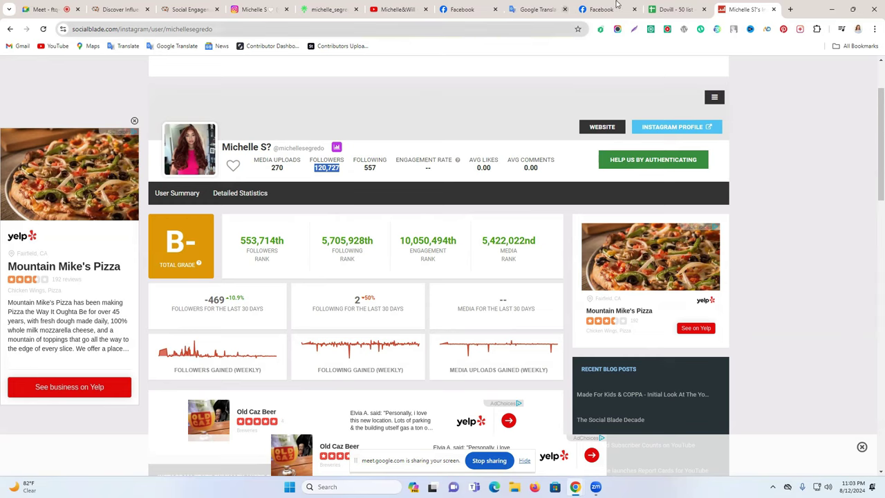
{"action": "left_click", "coordinate": [674, 9]}
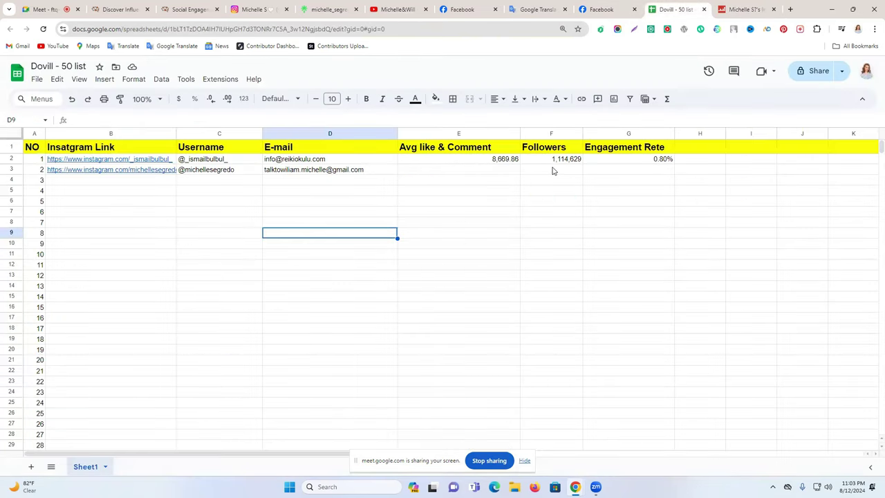
{"action": "left_click", "coordinate": [553, 170]}
{"action": "key", "text": "ctrl+v"}
Step: Copy 0.00 from Social Blade into G3 as the engagement rate
{"action": "left_click", "coordinate": [746, 9]}
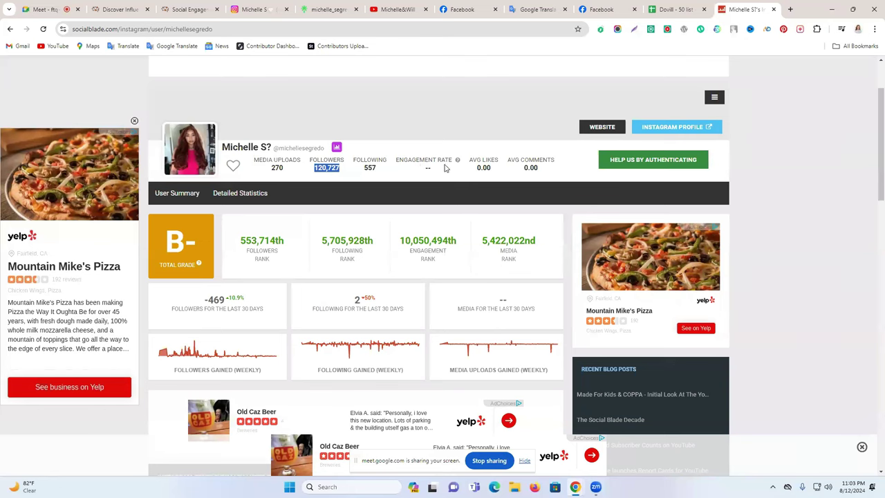
{"action": "double_click", "coordinate": [483, 167]}
{"action": "key", "text": "ctrl+c"}
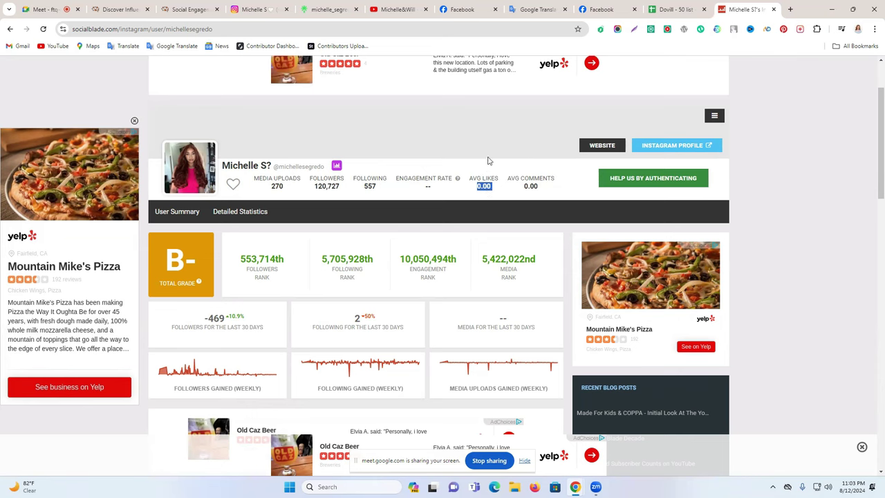
{"action": "key", "text": "ctrl+shift+Tab"}
{"action": "double_click", "coordinate": [591, 169]}
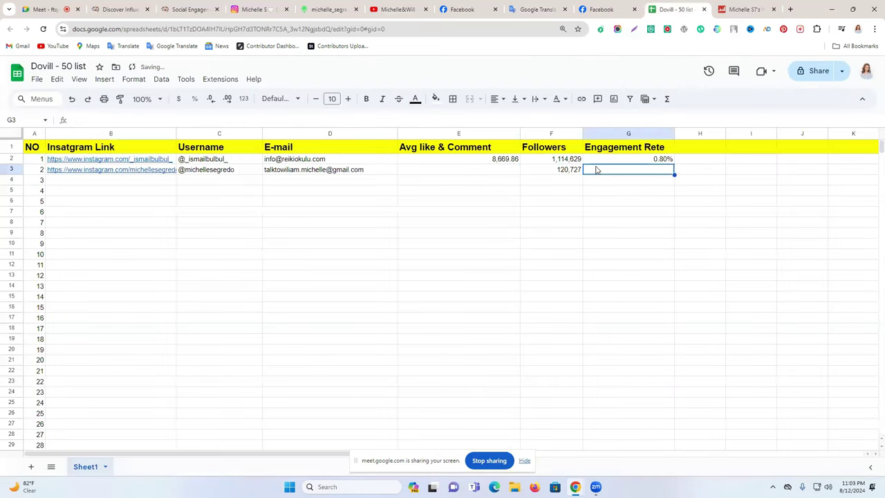
{"action": "key", "text": "ctrl+v"}
Step: Copy the 0.00 average likes value from Social Blade into E3
{"action": "left_click", "coordinate": [758, 9]}
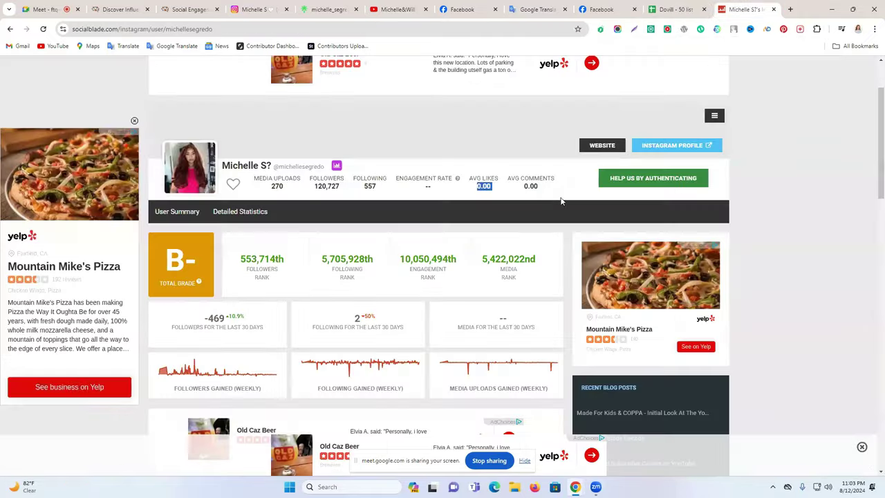
{"action": "left_click", "coordinate": [512, 188]}
{"action": "double_click", "coordinate": [487, 185]}
{"action": "left_click", "coordinate": [484, 188]}
{"action": "left_click_drag", "start_coordinate": [476, 189], "coordinate": [491, 187]}
{"action": "key", "text": "ctrl+c"}
{"action": "left_click", "coordinate": [672, 8]}
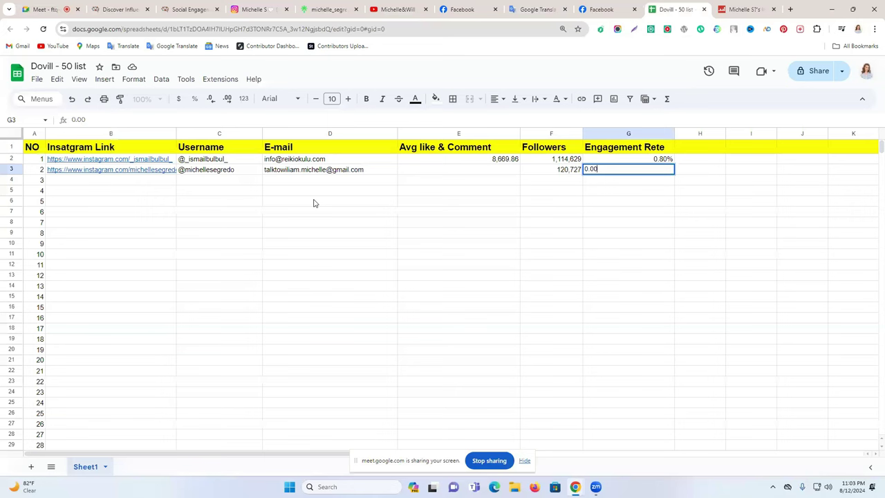
{"action": "left_click", "coordinate": [450, 170]}
{"action": "key", "text": "ctrl+v"}
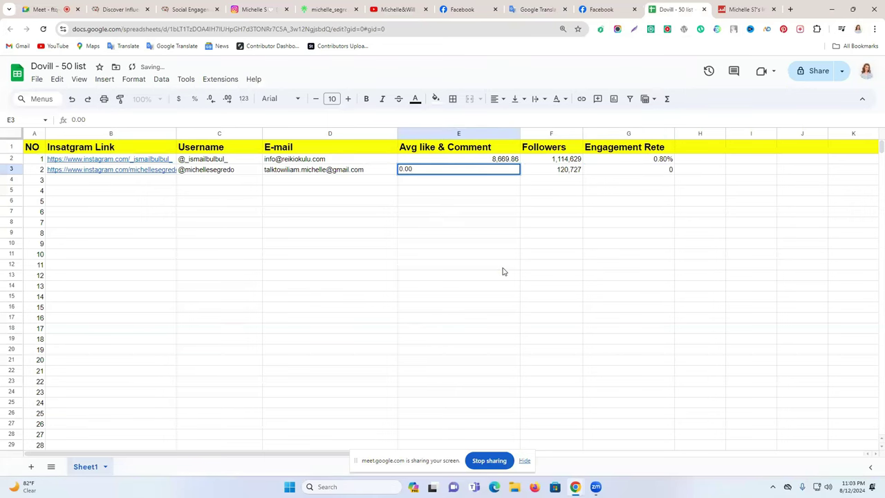
{"action": "left_click", "coordinate": [503, 270]}
Step: Check the Instagram post and Social Blade engagement stats before returning to the spreadsheet
{"action": "left_click", "coordinate": [746, 9]}
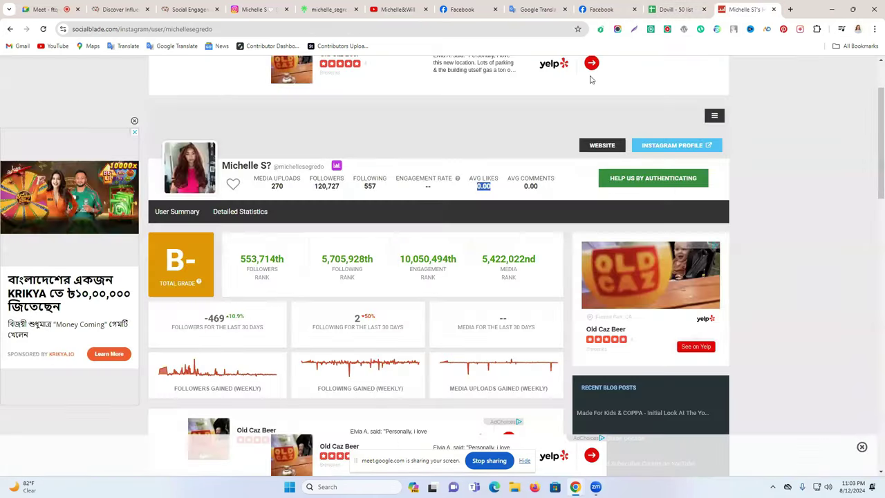
{"action": "left_click", "coordinate": [257, 9]}
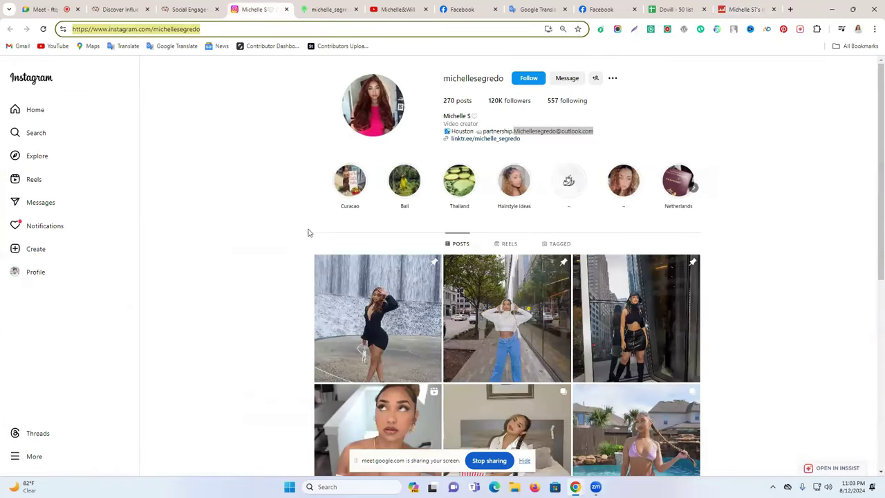
{"action": "left_click", "coordinate": [406, 301]}
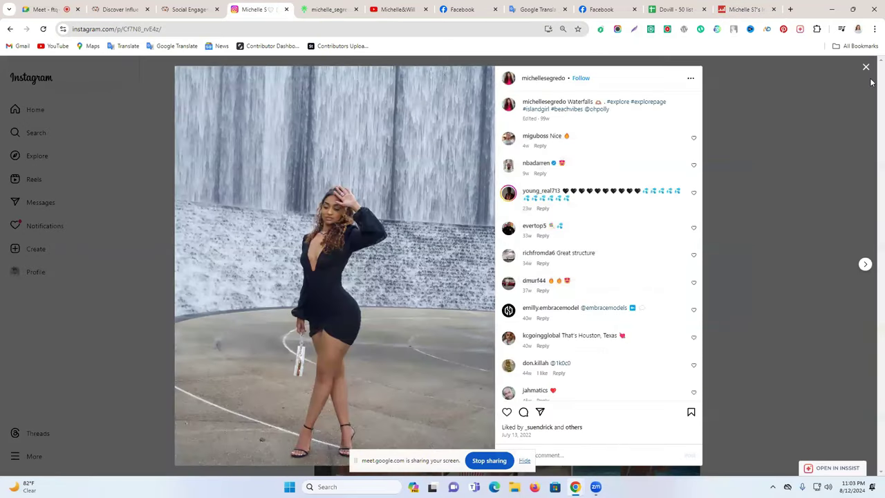
{"action": "left_click", "coordinate": [758, 5]}
{"action": "left_click", "coordinate": [43, 30]}
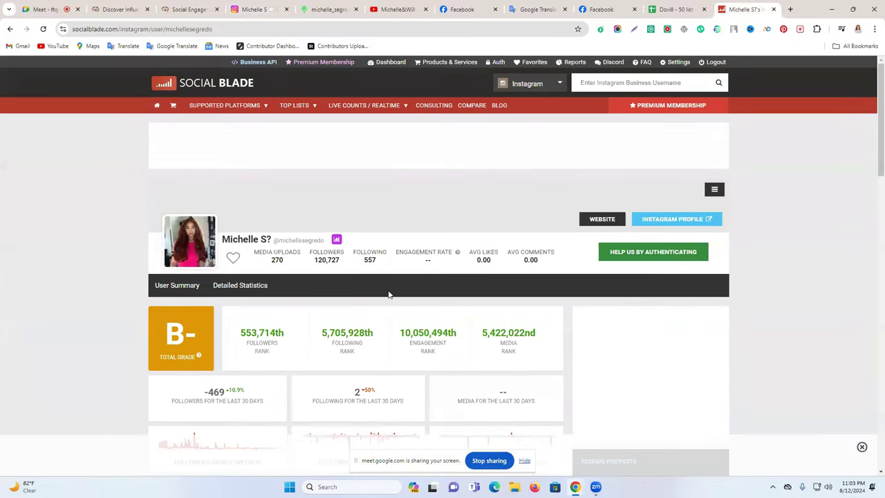
{"action": "scroll", "coordinate": [415, 275], "scroll_direction": "down", "scroll_amount": 2}
{"action": "scroll", "coordinate": [411, 275], "scroll_direction": "up", "scroll_amount": 2}
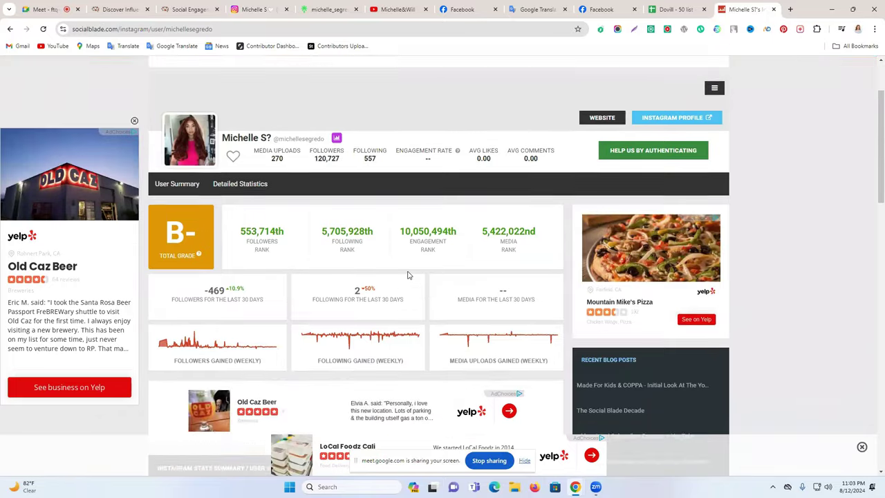
{"action": "left_click_drag", "start_coordinate": [538, 261], "coordinate": [405, 267]}
{"action": "mouse_move", "coordinate": [337, 241]}
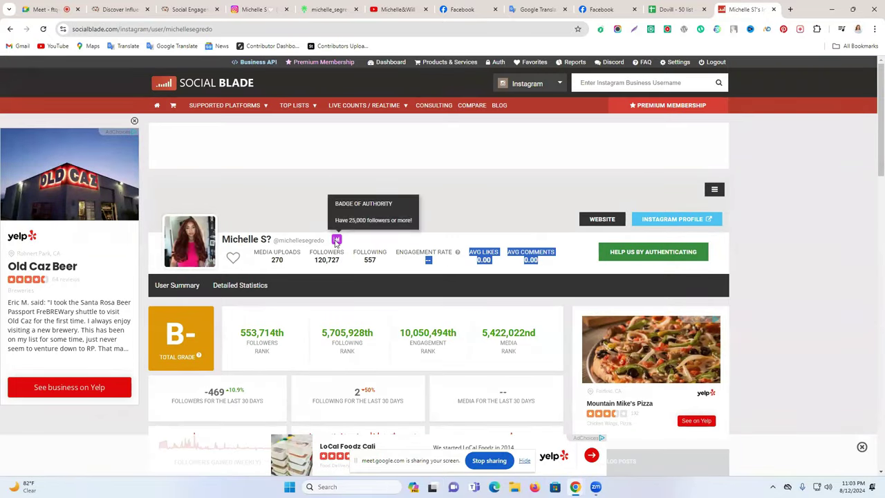
{"action": "left_click", "coordinate": [447, 272]}
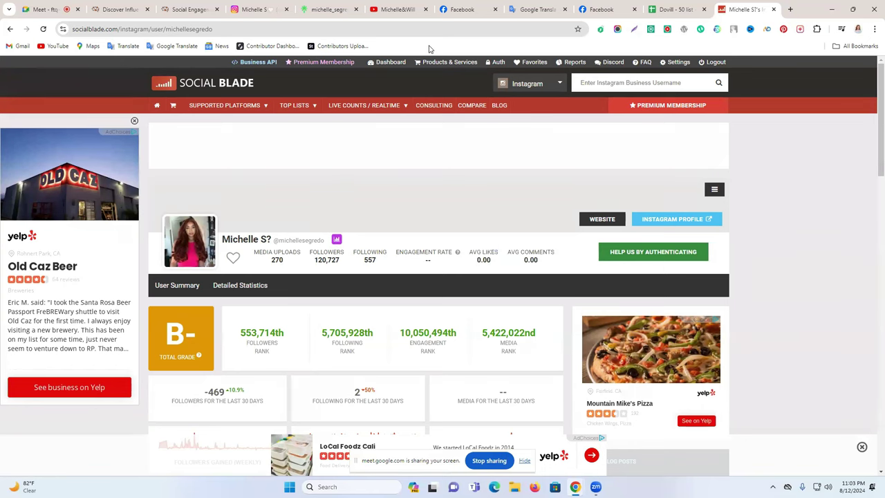
{"action": "left_click", "coordinate": [232, 6]}
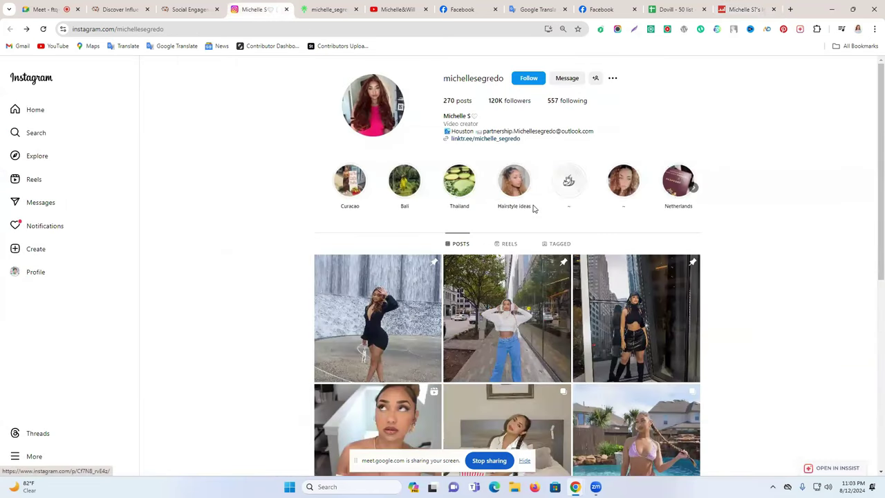
{"action": "left_click", "coordinate": [688, 5]}
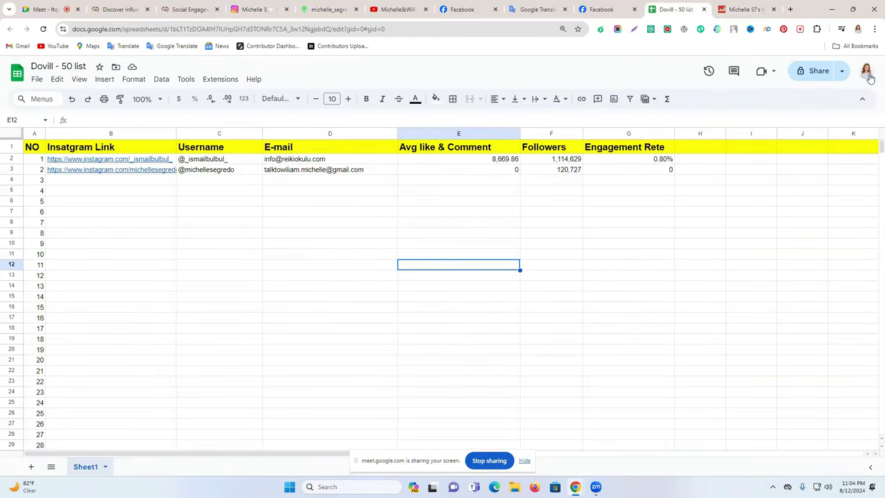
Step: Set general access to Anyone with the link as Editor and copy the link
{"action": "left_click", "coordinate": [815, 72]}
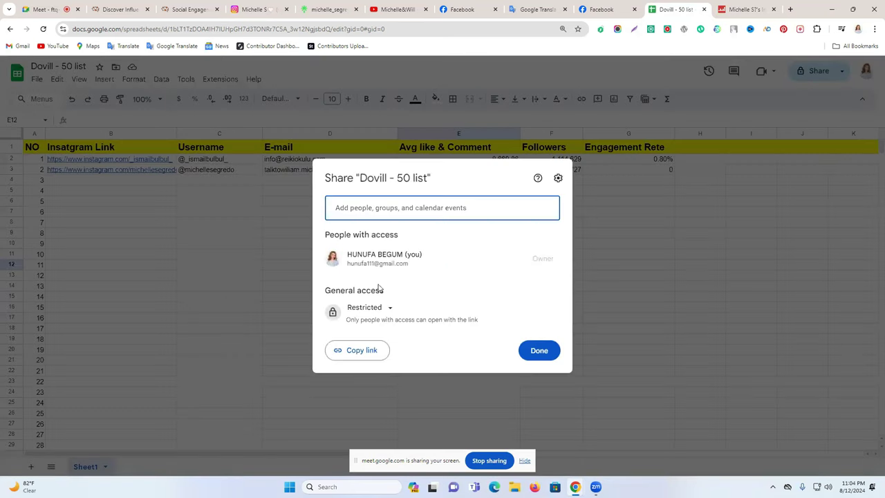
{"action": "left_click", "coordinate": [383, 311]}
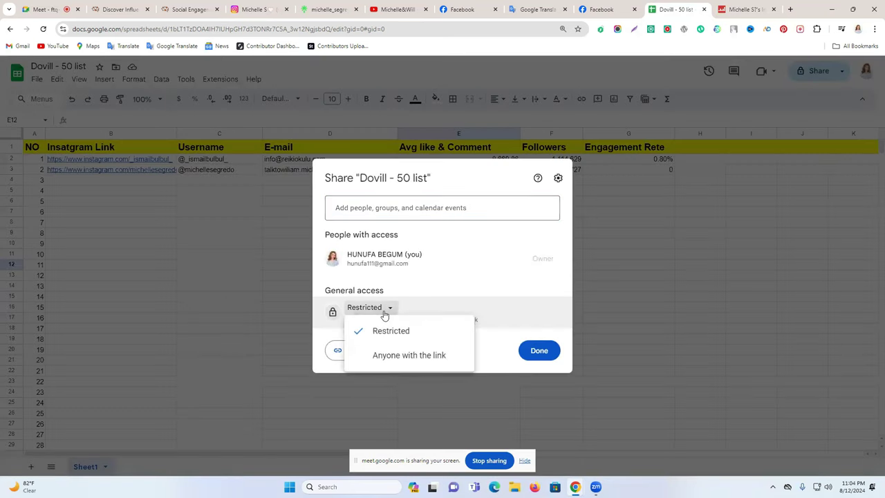
{"action": "left_click", "coordinate": [392, 357]}
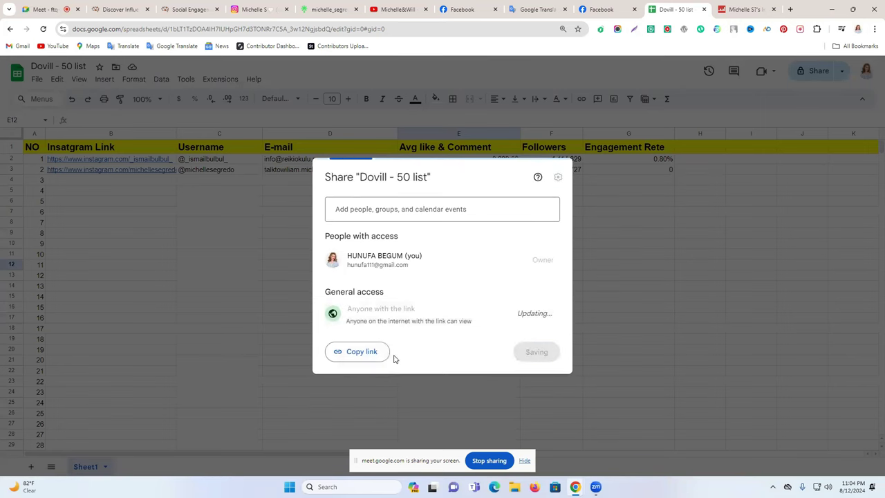
{"action": "left_click", "coordinate": [534, 313]}
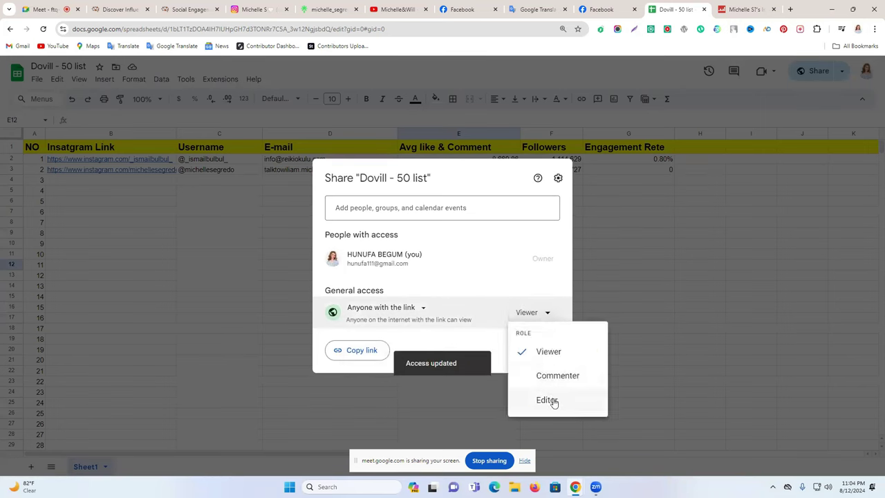
{"action": "left_click", "coordinate": [550, 399]}
{"action": "left_click", "coordinate": [344, 357]}
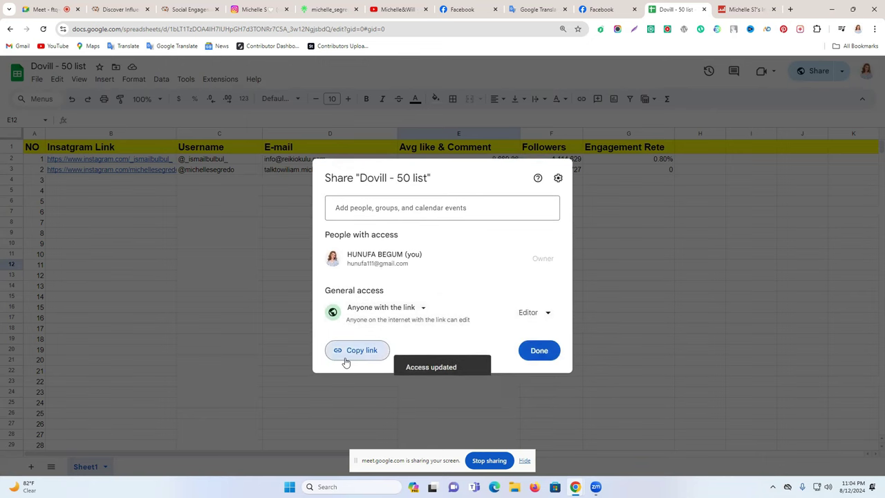
Step: Close a Facebook chat, then close the sharing dialog and click back into the sheet
{"action": "left_click", "coordinate": [601, 9]}
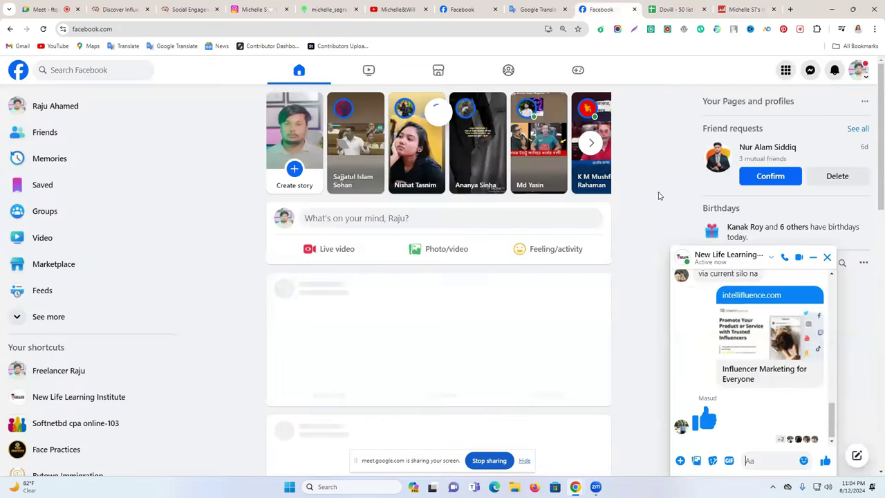
{"action": "left_click", "coordinate": [825, 258]}
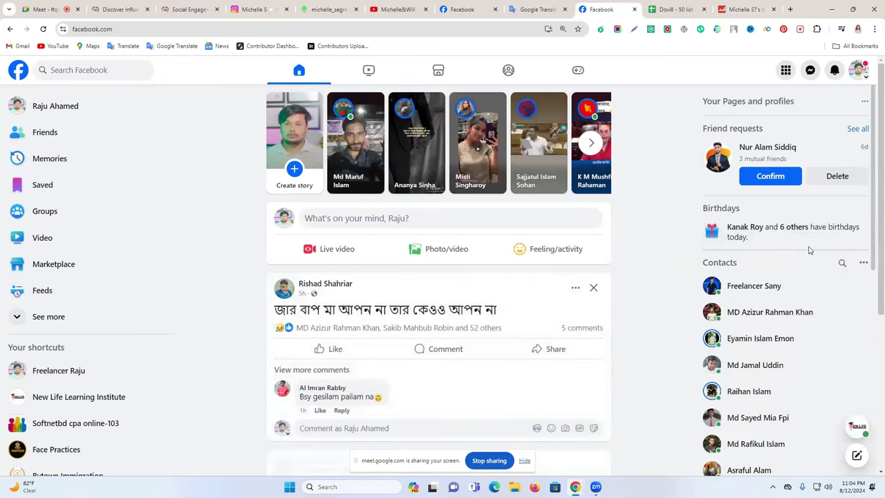
{"action": "left_click", "coordinate": [688, 7]}
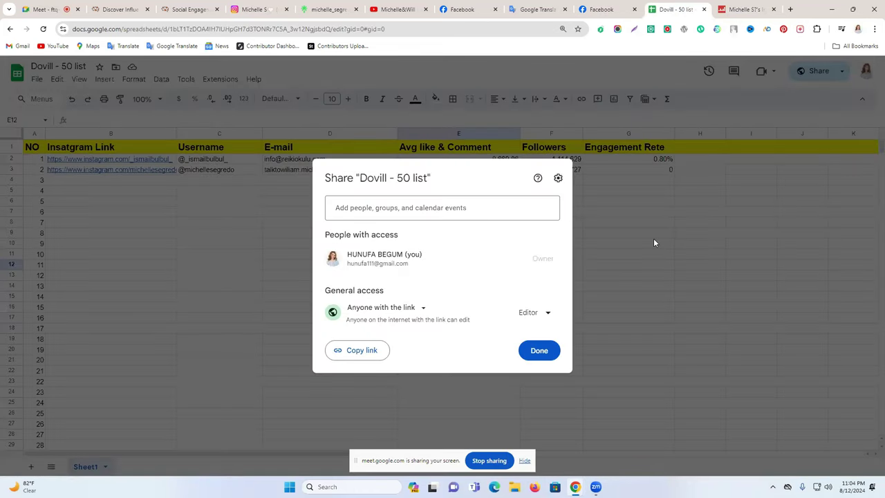
{"action": "left_click", "coordinate": [654, 243]}
{"action": "left_click", "coordinate": [257, 235]}
{"action": "scroll", "coordinate": [388, 286], "scroll_direction": "down", "scroll_amount": 5}
{"action": "scroll", "coordinate": [389, 287], "scroll_direction": "up", "scroll_amount": 5}
{"action": "left_click", "coordinate": [367, 238]}
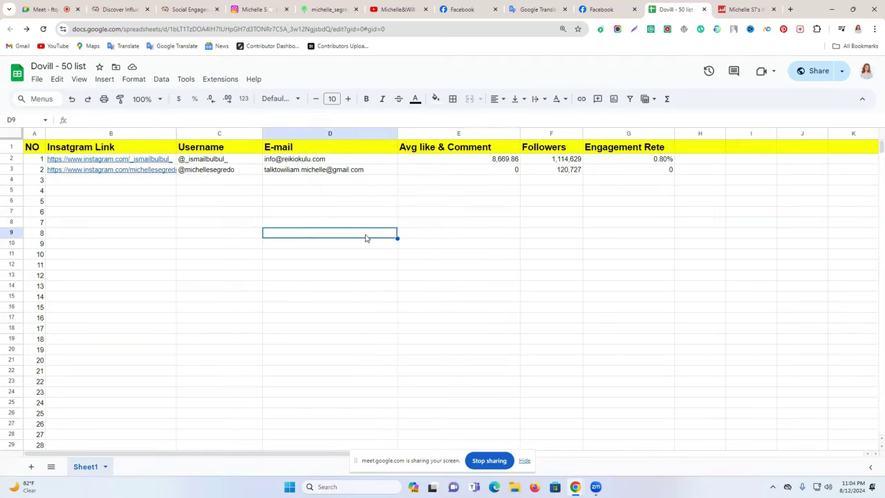
{"action": "left_click", "coordinate": [384, 212]}
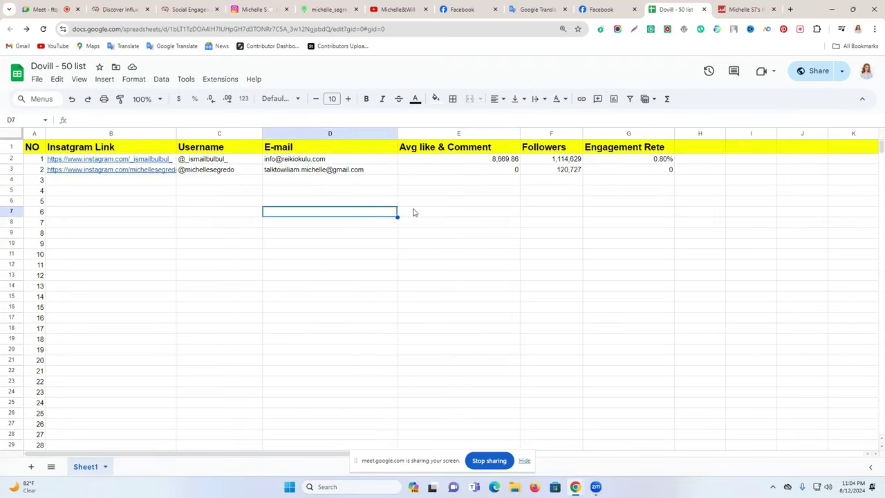